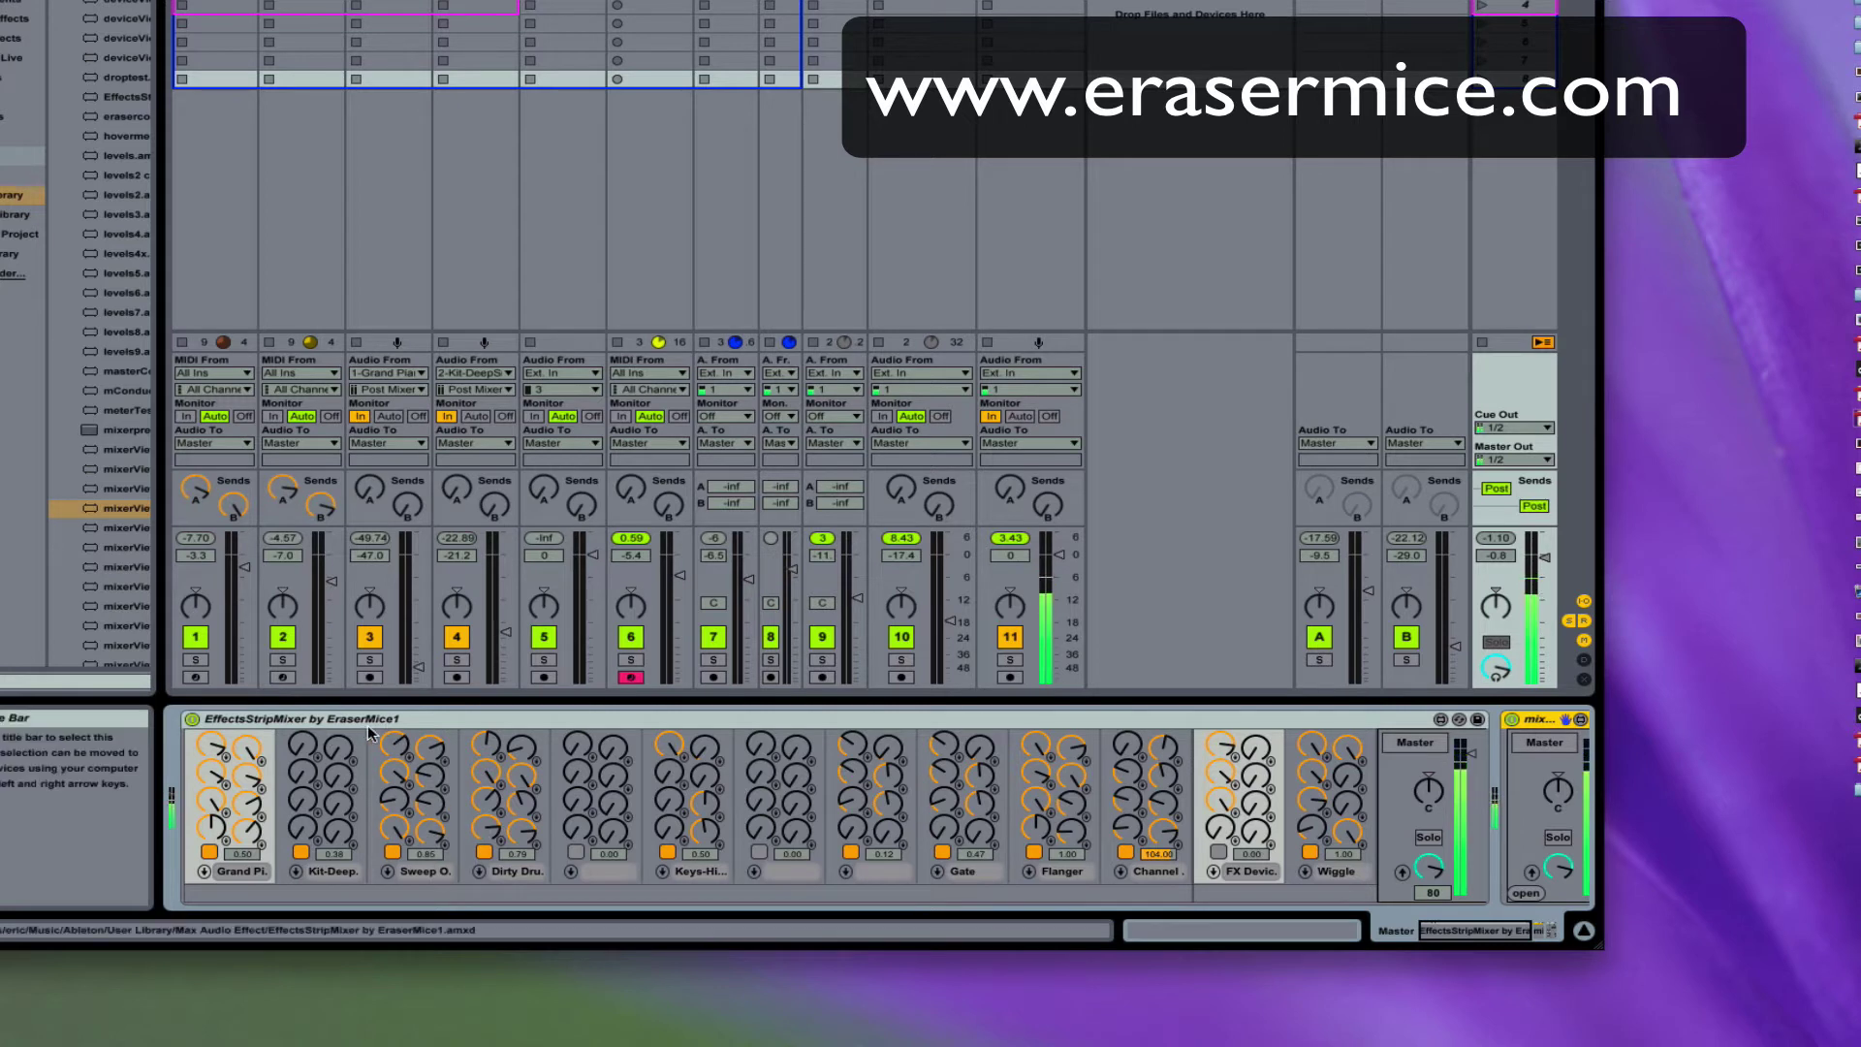
Step: Select the EffectsStripMixer device and cycle the Grand Piano strip through its mixer, sends and device-control views
left_click(577, 722)
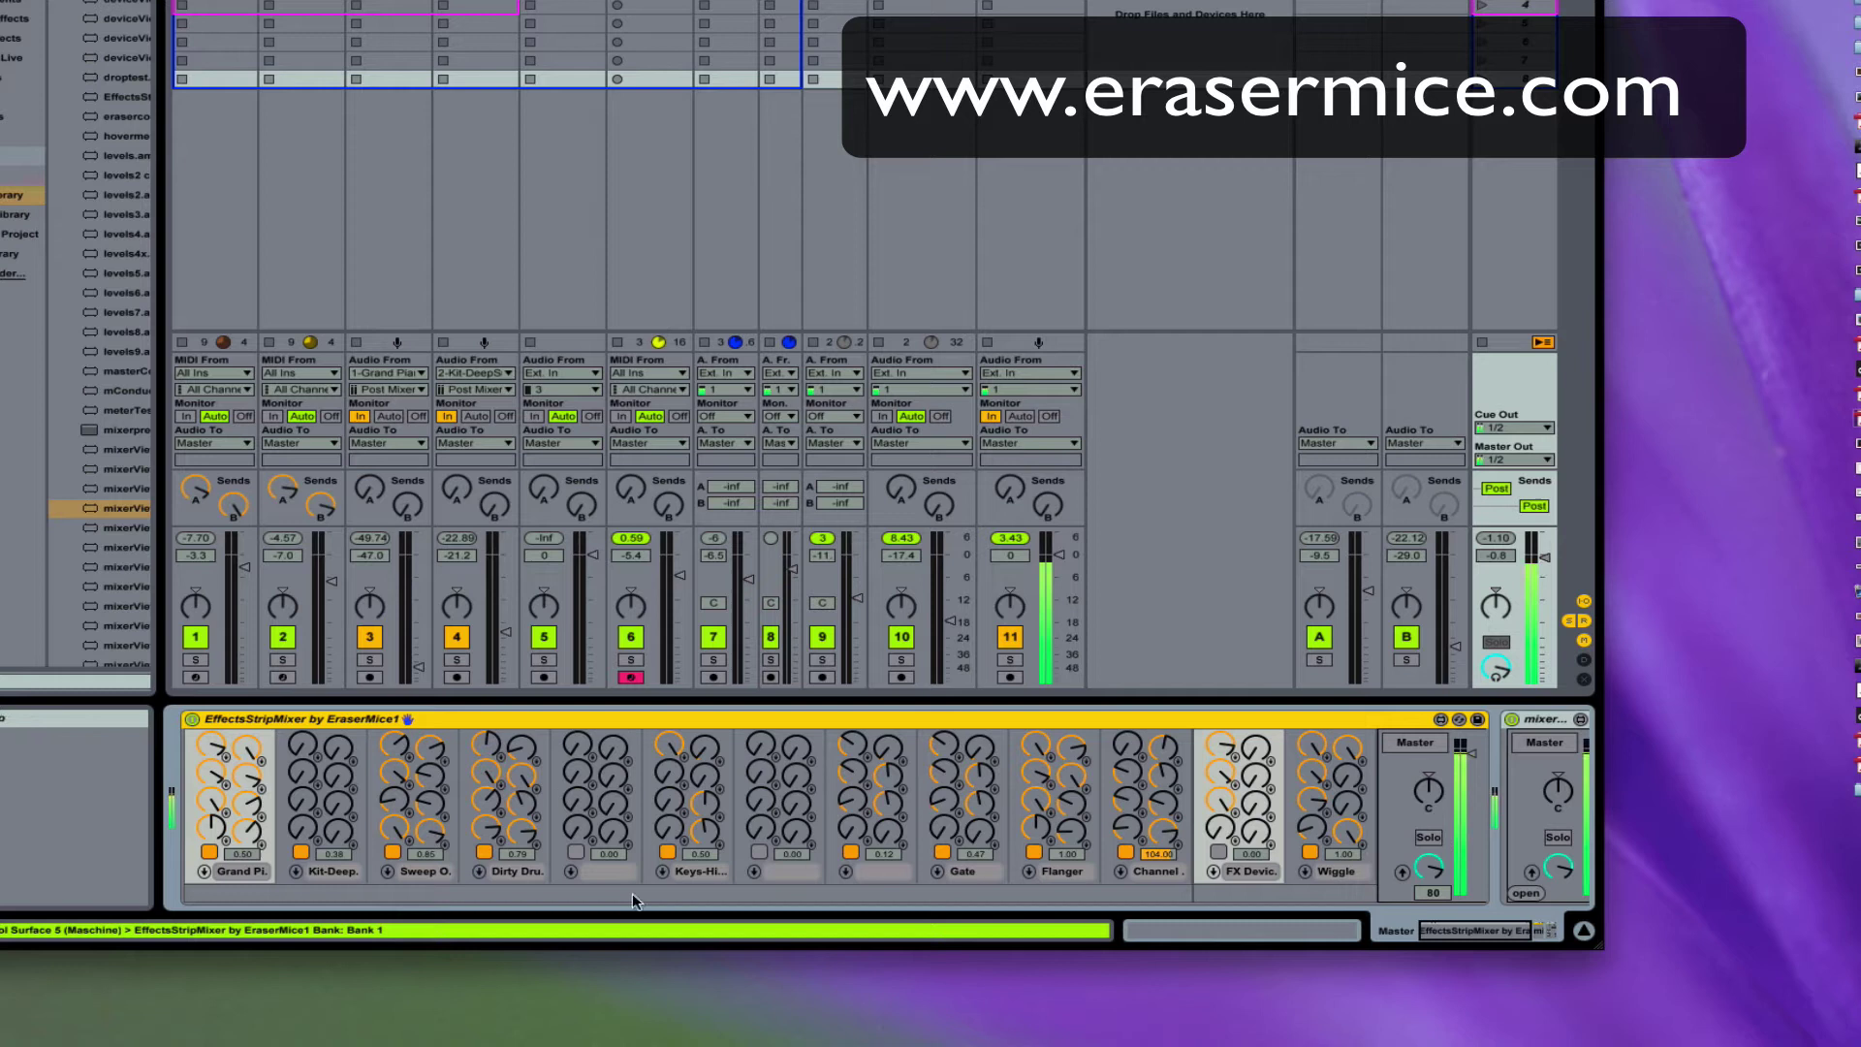
left_click(205, 874)
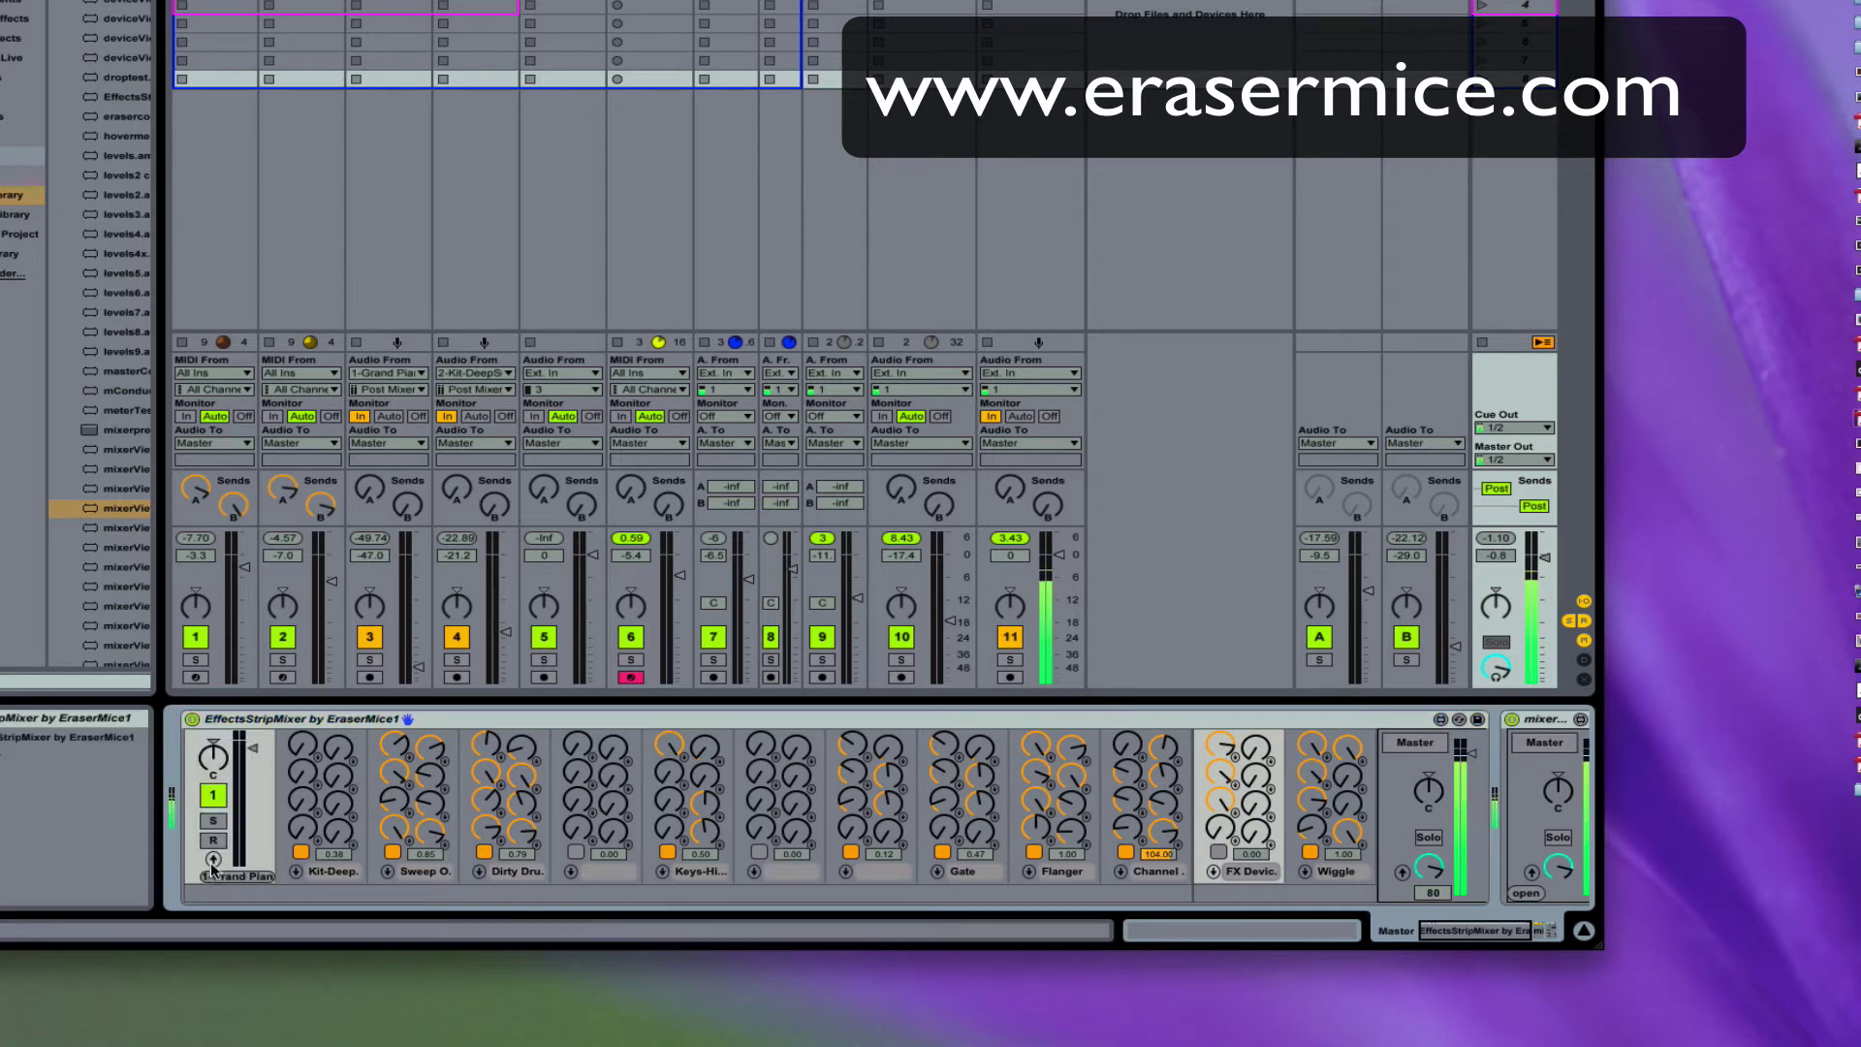
left_click(212, 862)
left_click(206, 870)
left_click(218, 865)
left_click(224, 863)
left_click(214, 861)
left_click(209, 863)
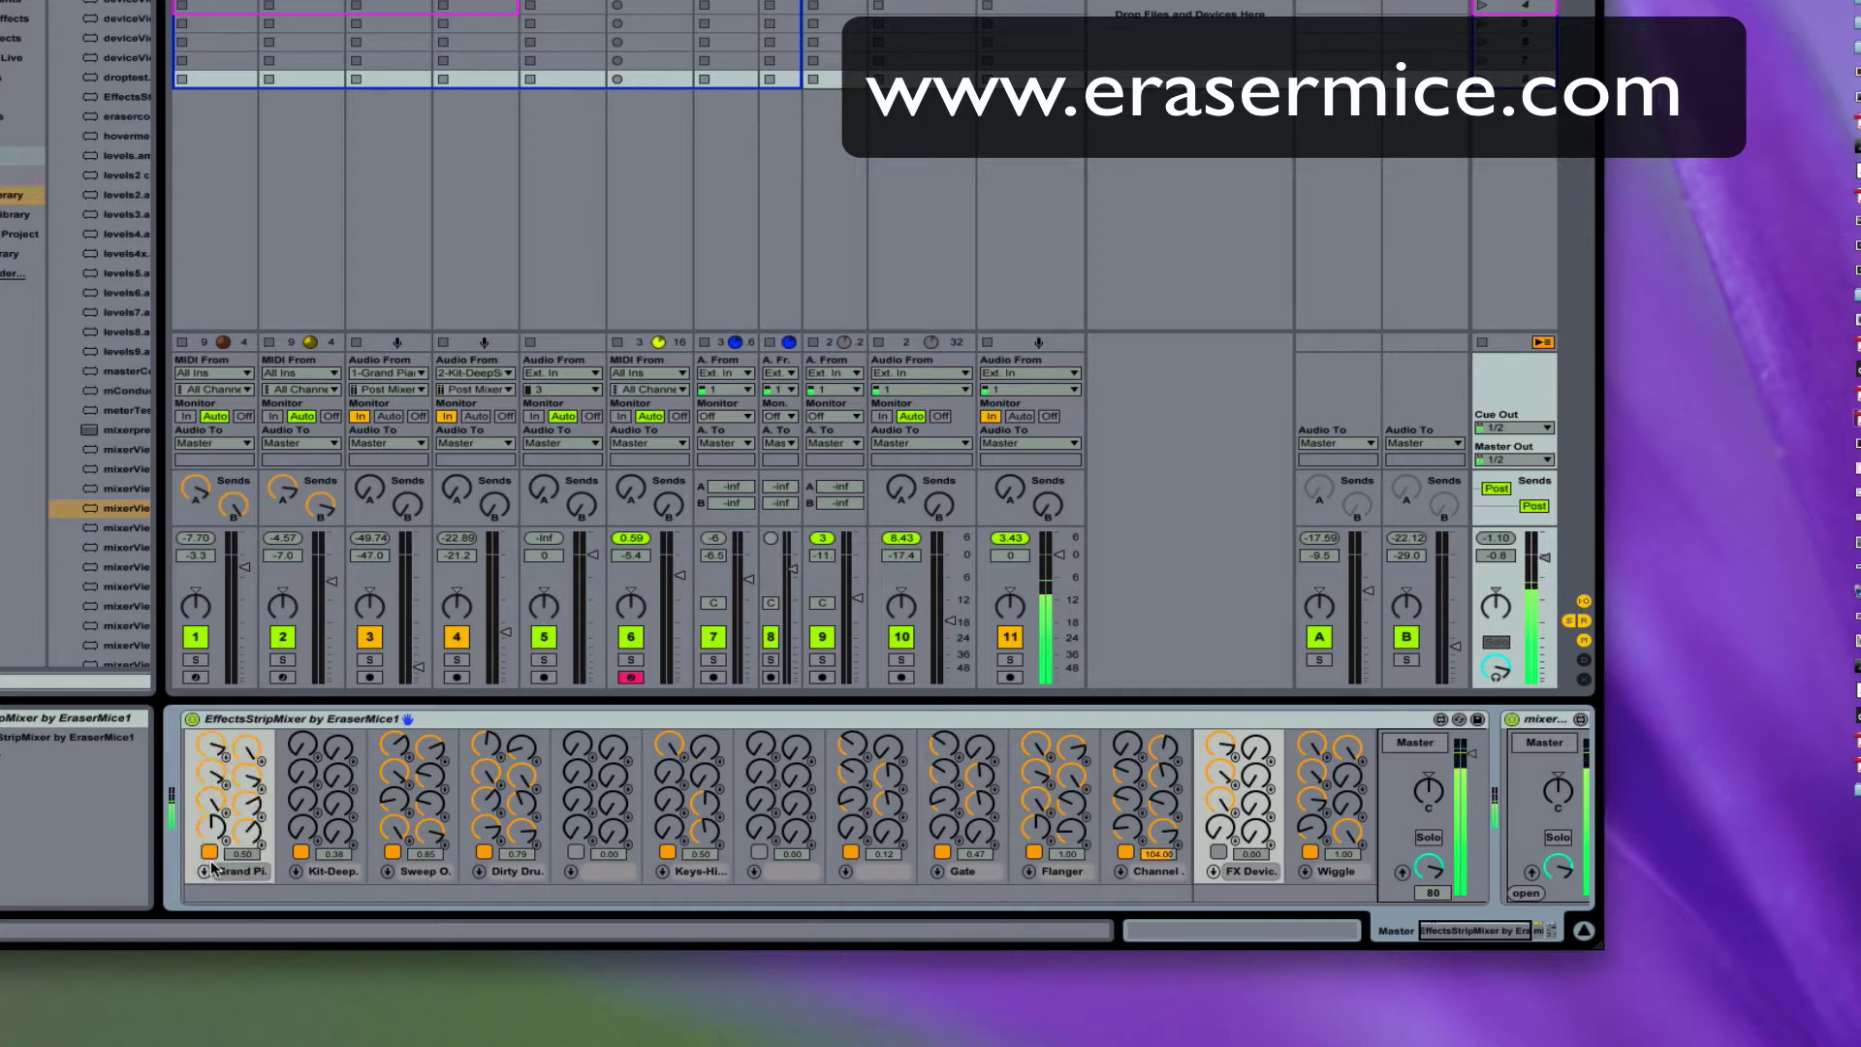
Step: Show the mixer controls of the Grand Piano strip, set its volume to -1.9 and toggle its solo on and off
left_click(208, 871)
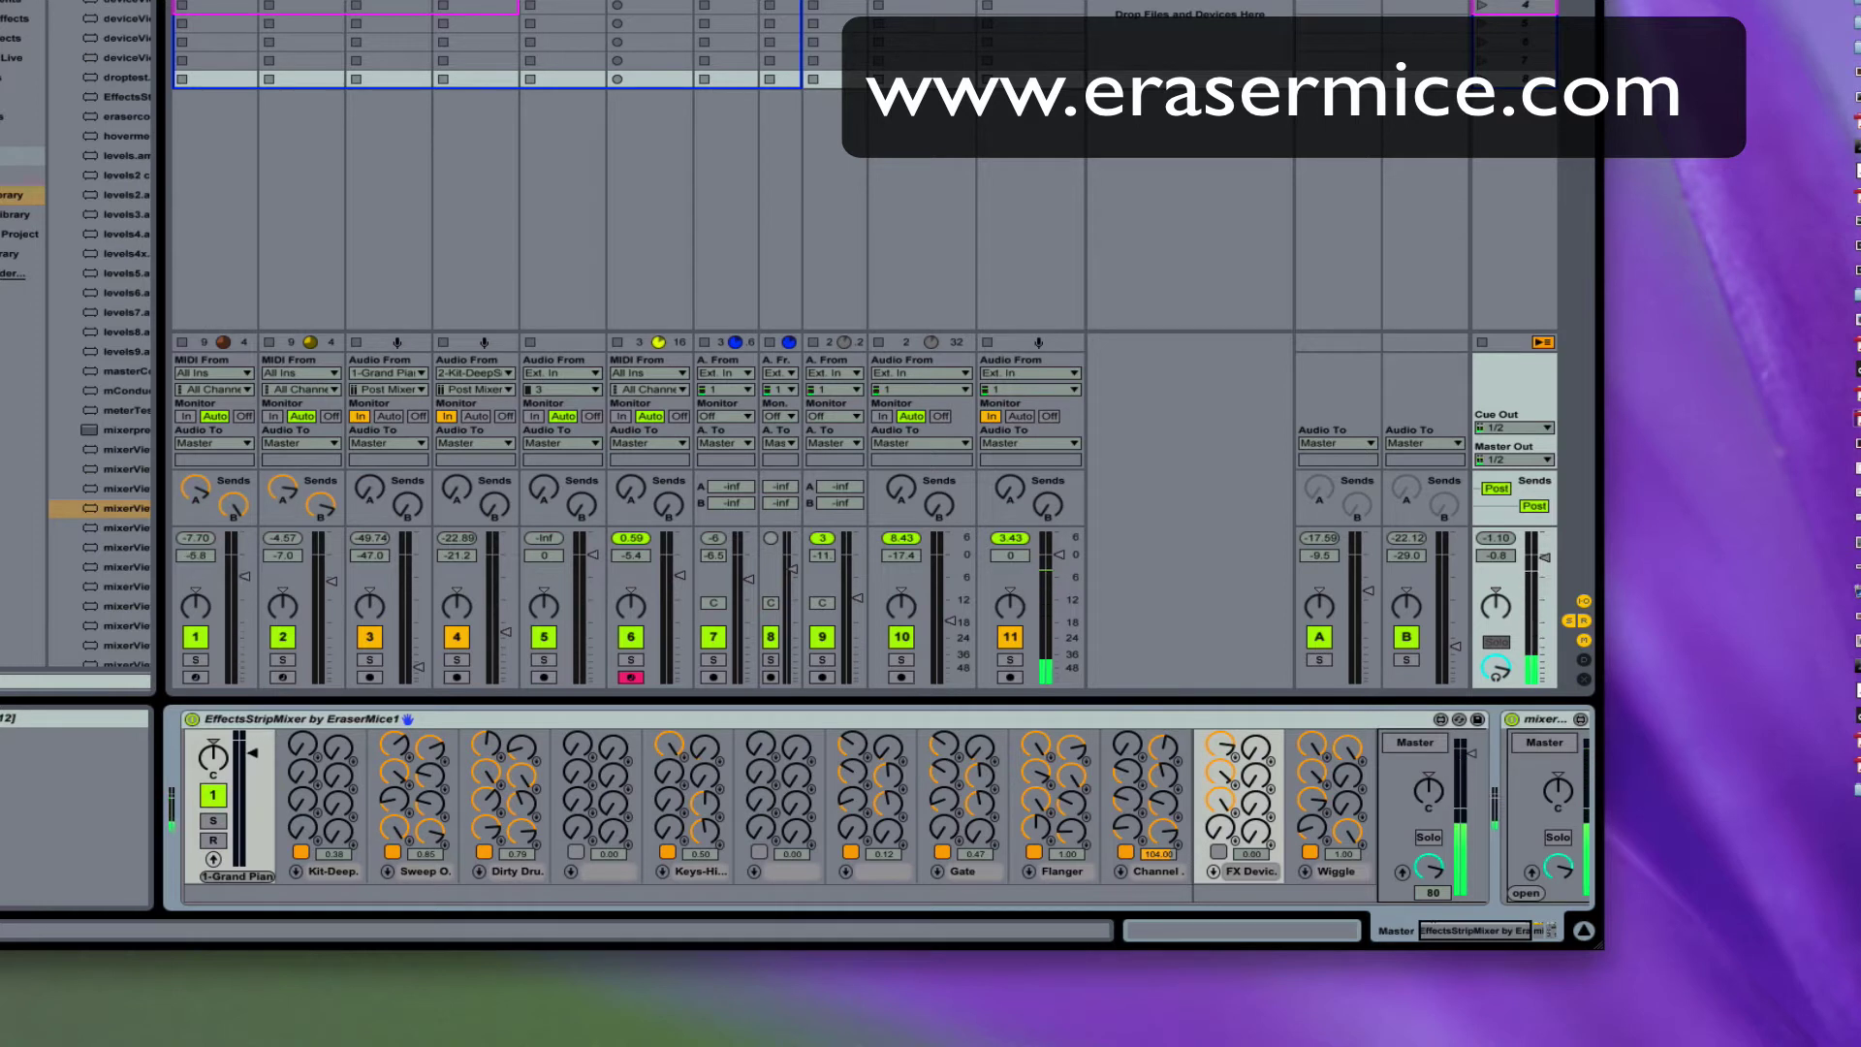
left_click(215, 821)
left_click(214, 821)
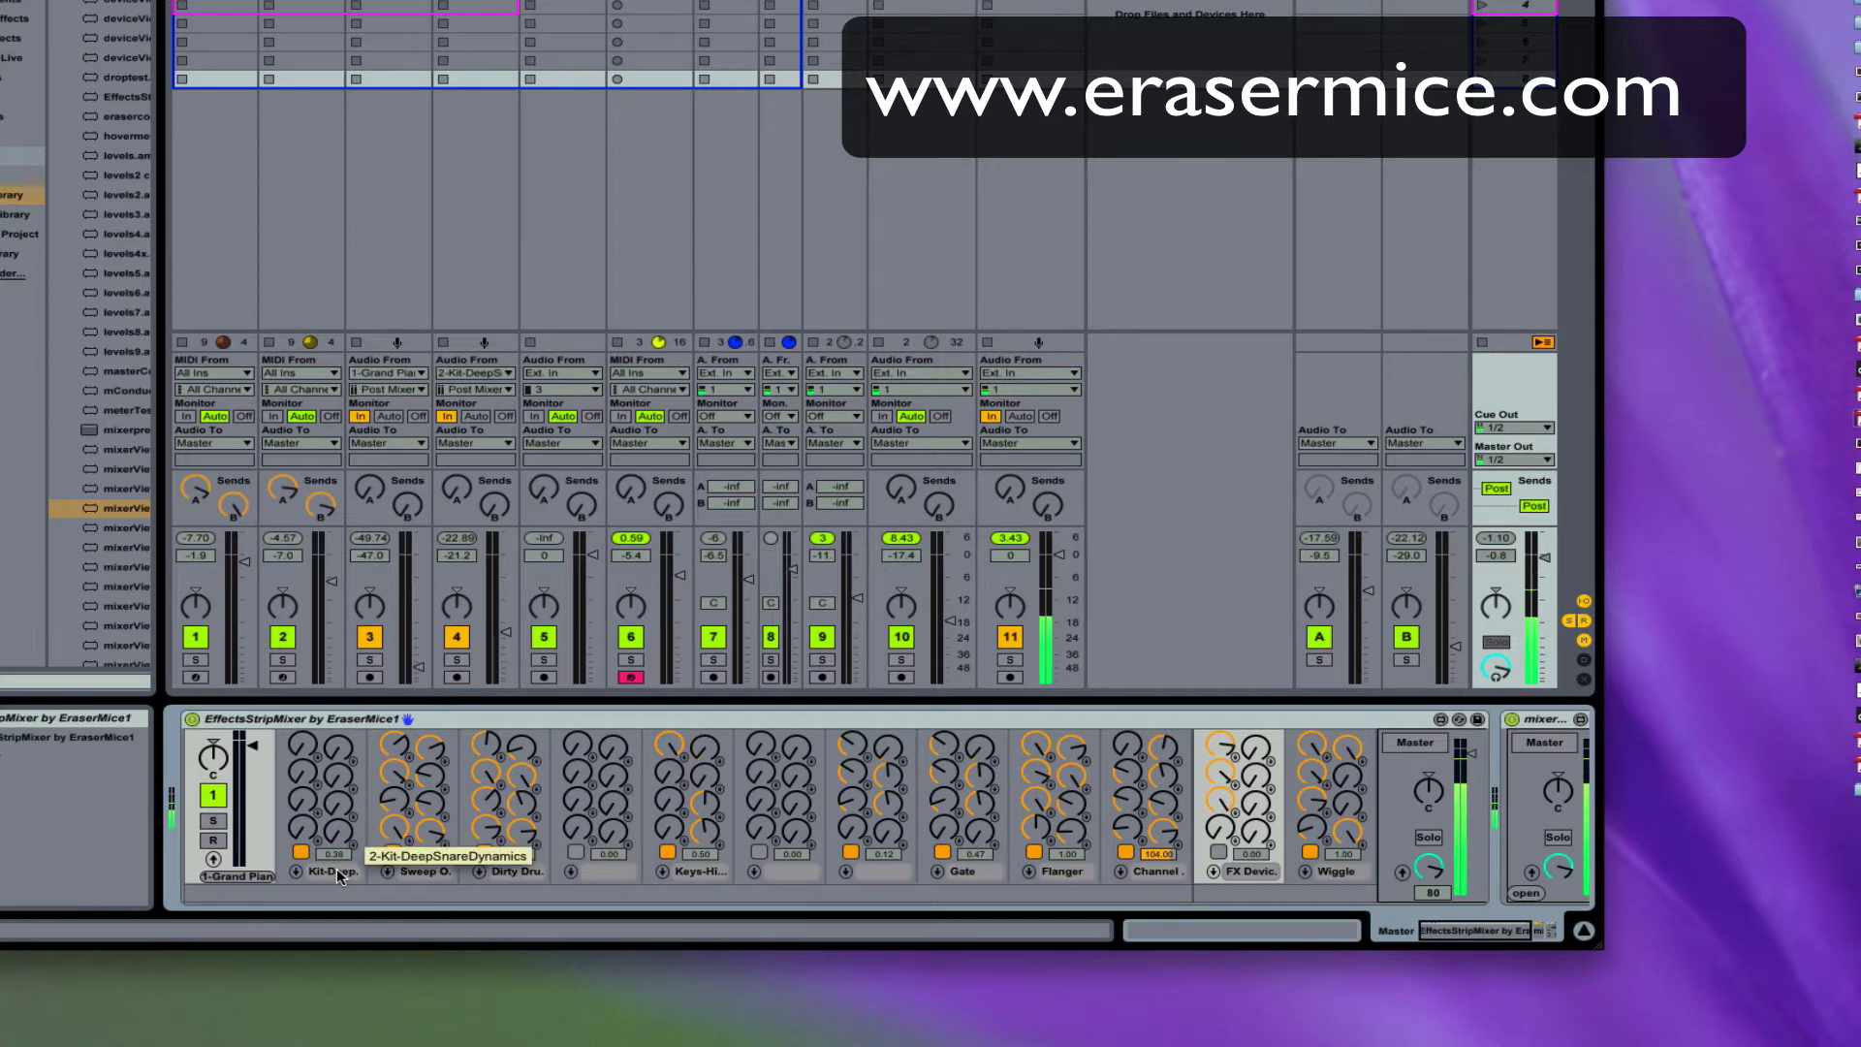
Step: Show the Grand Piano strip's sends, and return the strip to its device controls
left_click(213, 859)
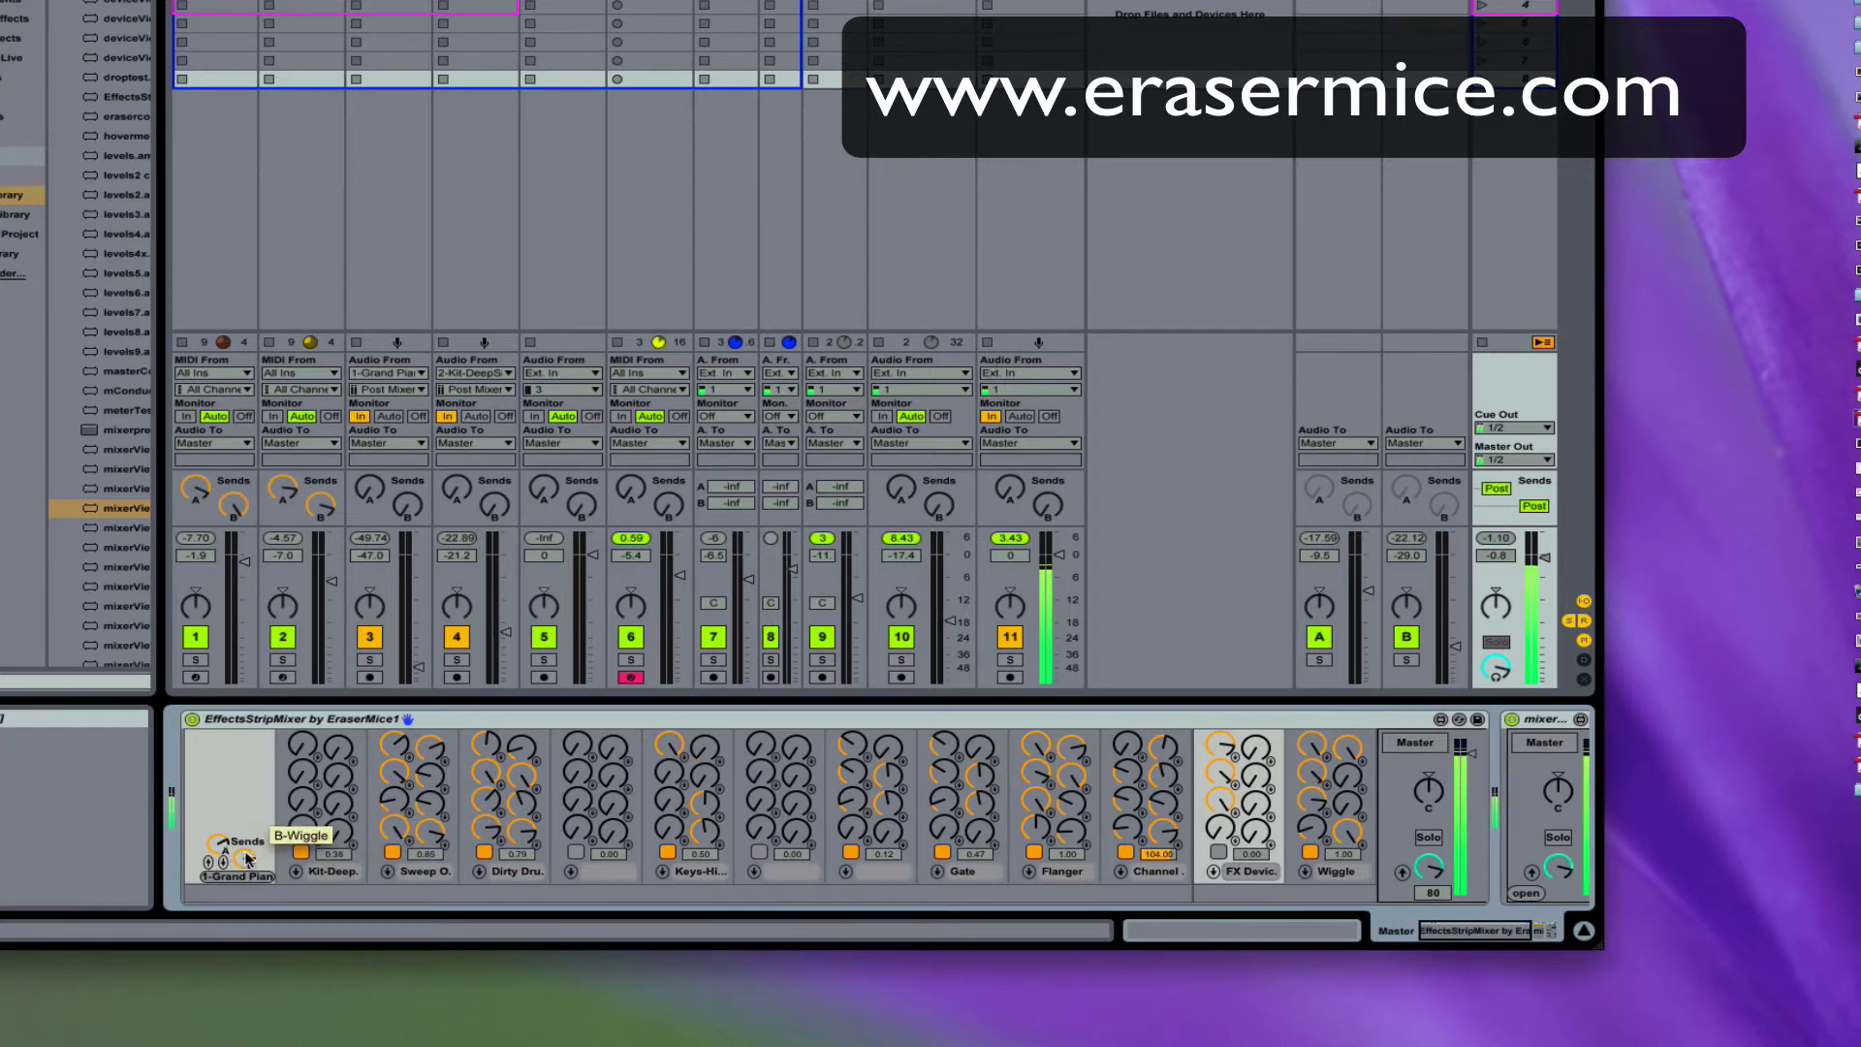
scroll(239, 854, "right", 1)
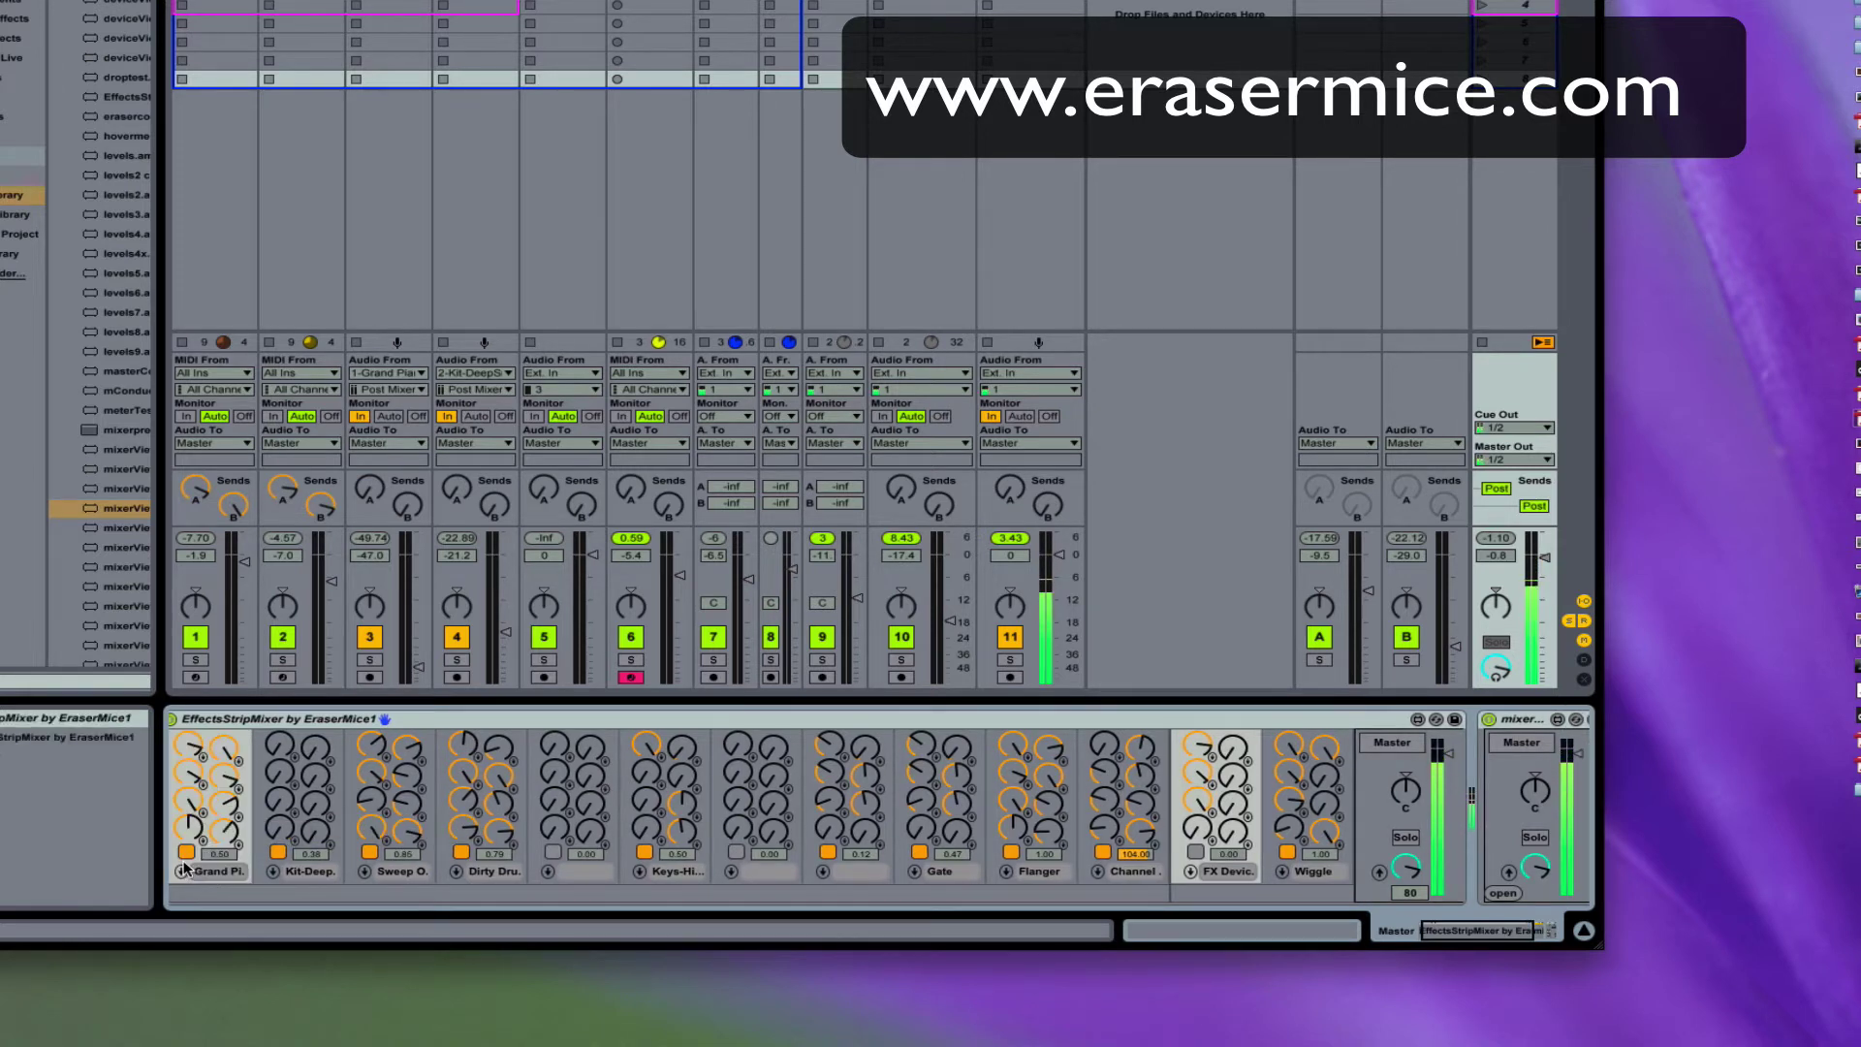
scroll(198, 761, "left", 1)
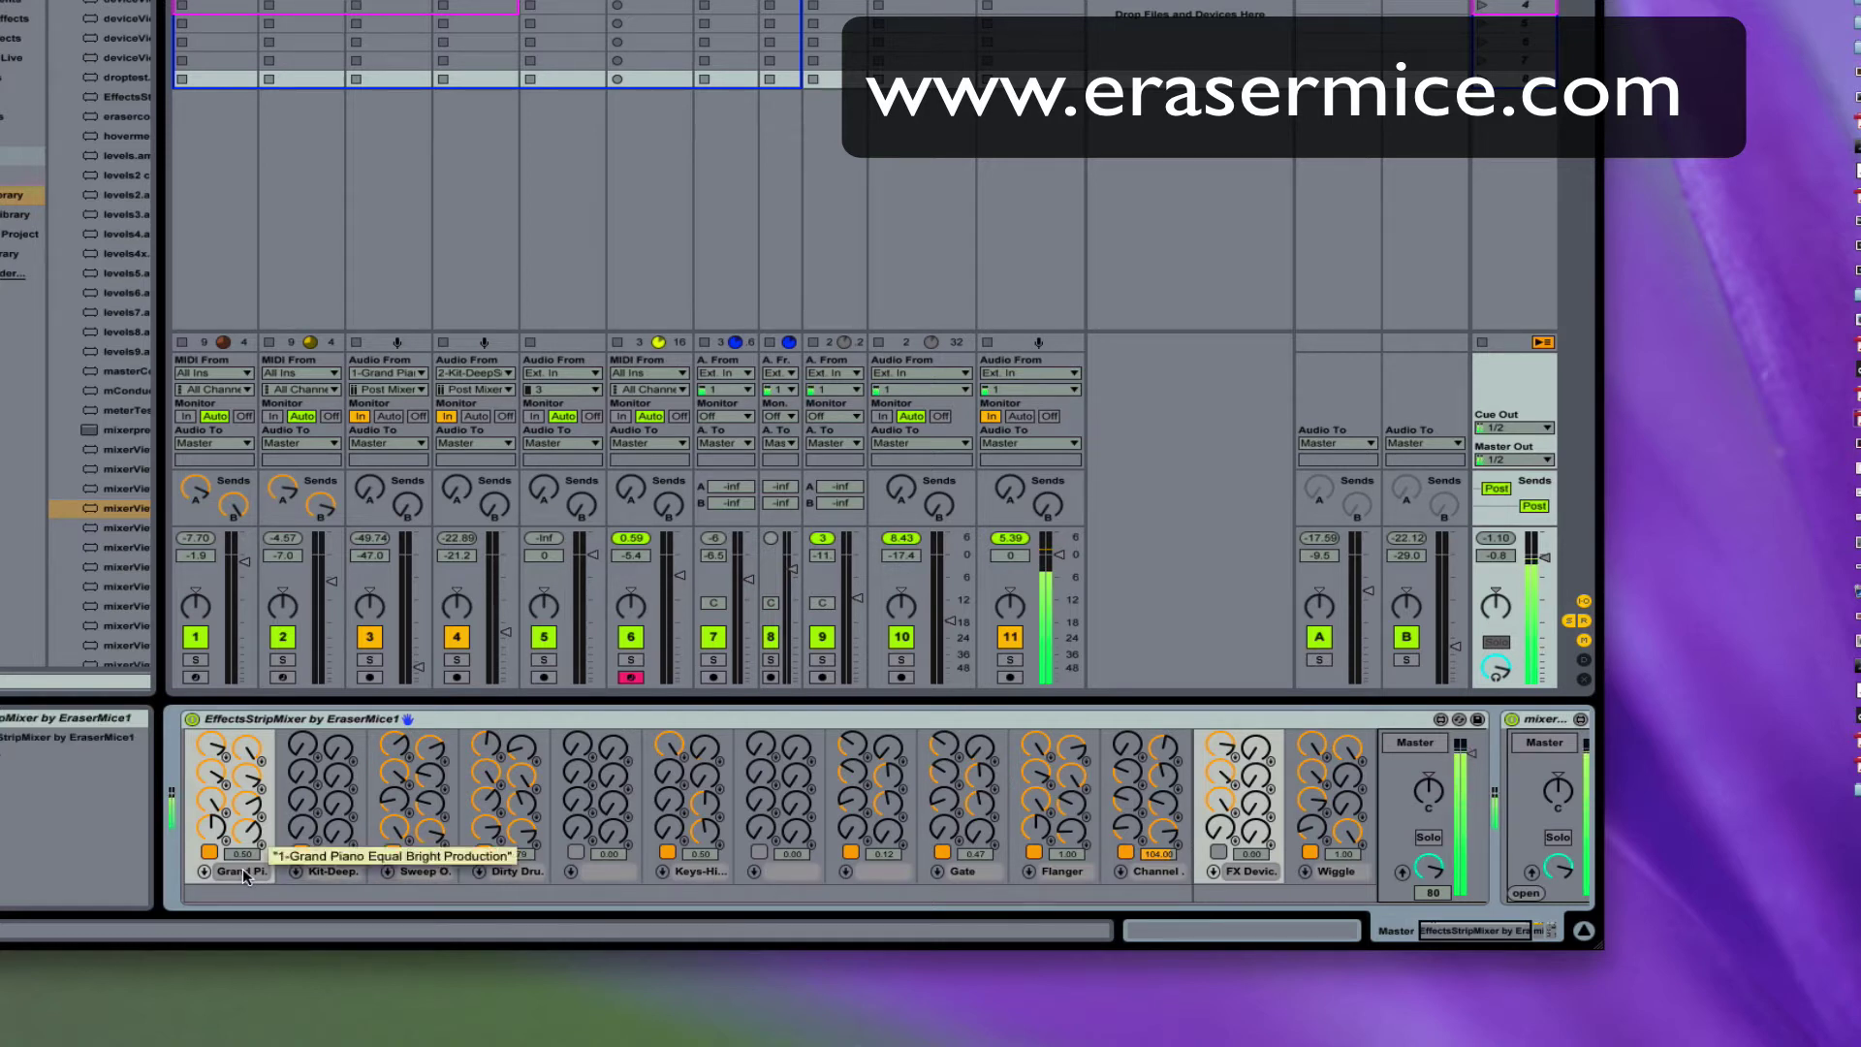
Step: Switch the second strip's device to Boombox Drums and back to Kit-DeepSnareDynamics
left_click(320, 871)
left_click(338, 909)
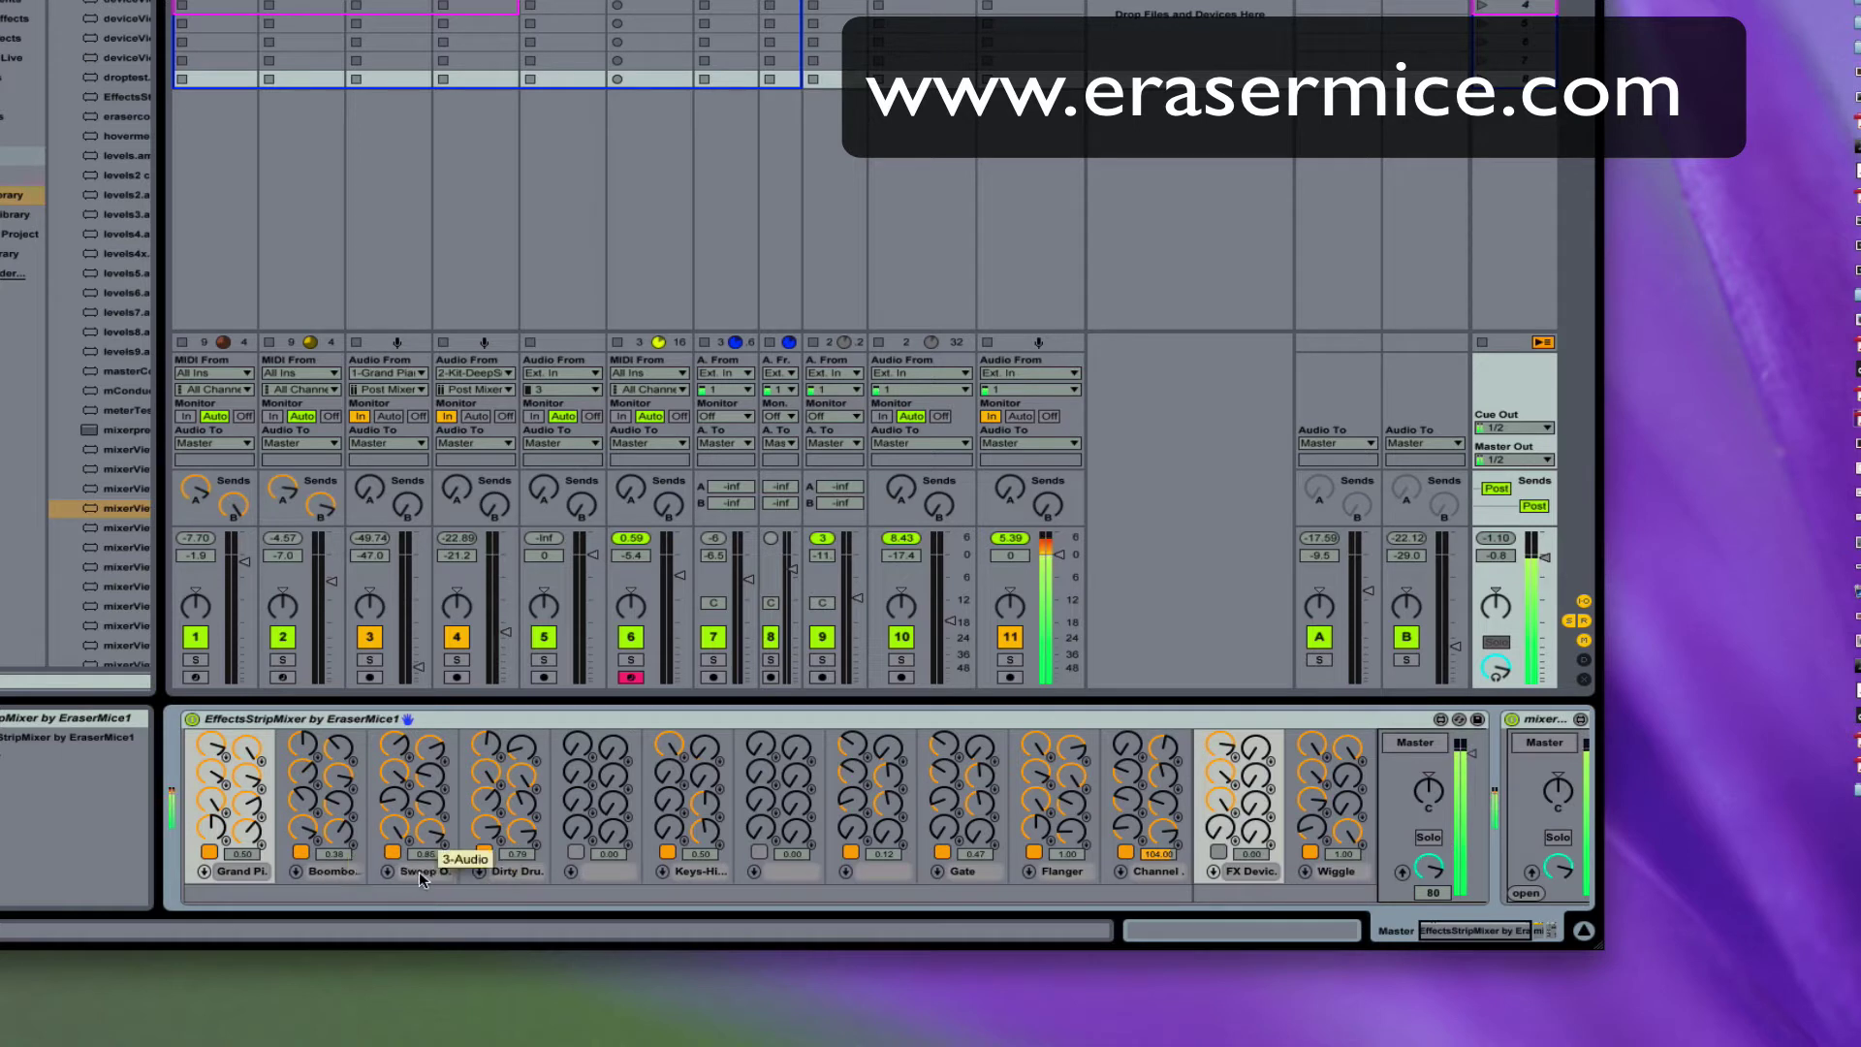
left_click(331, 872)
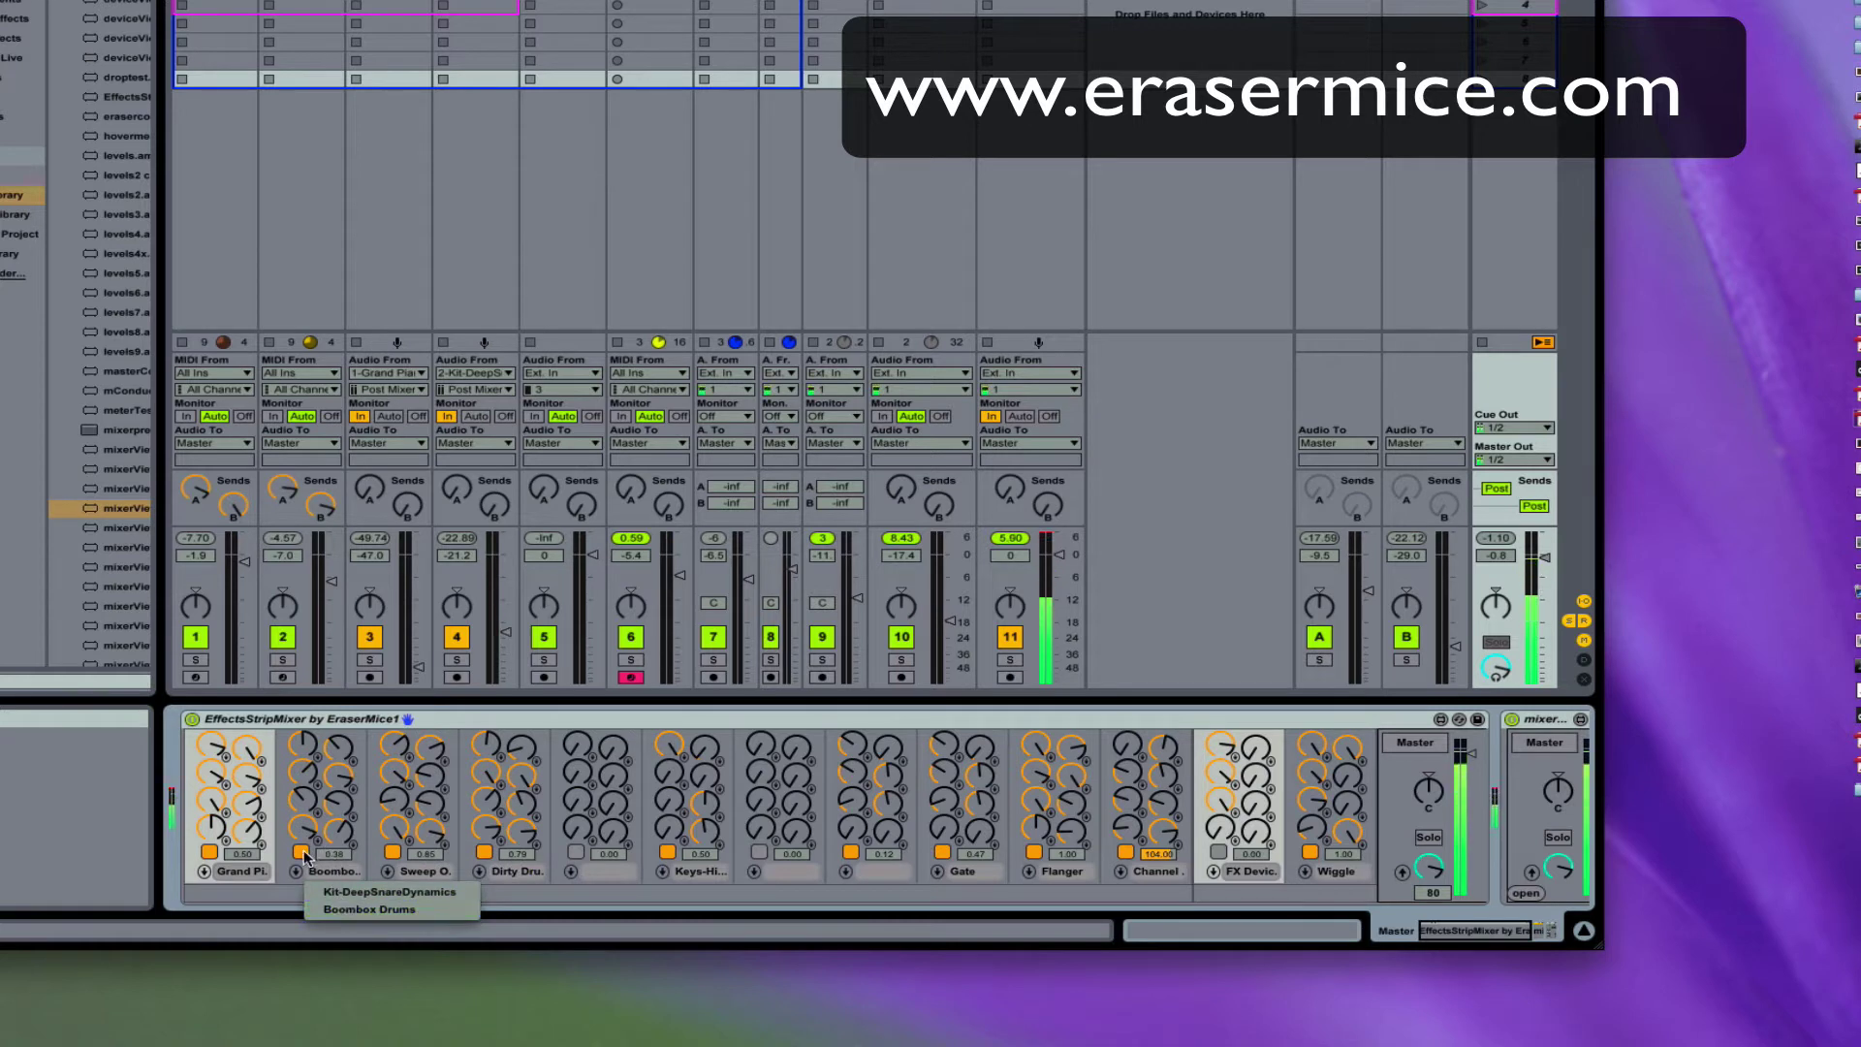
left_click(193, 862)
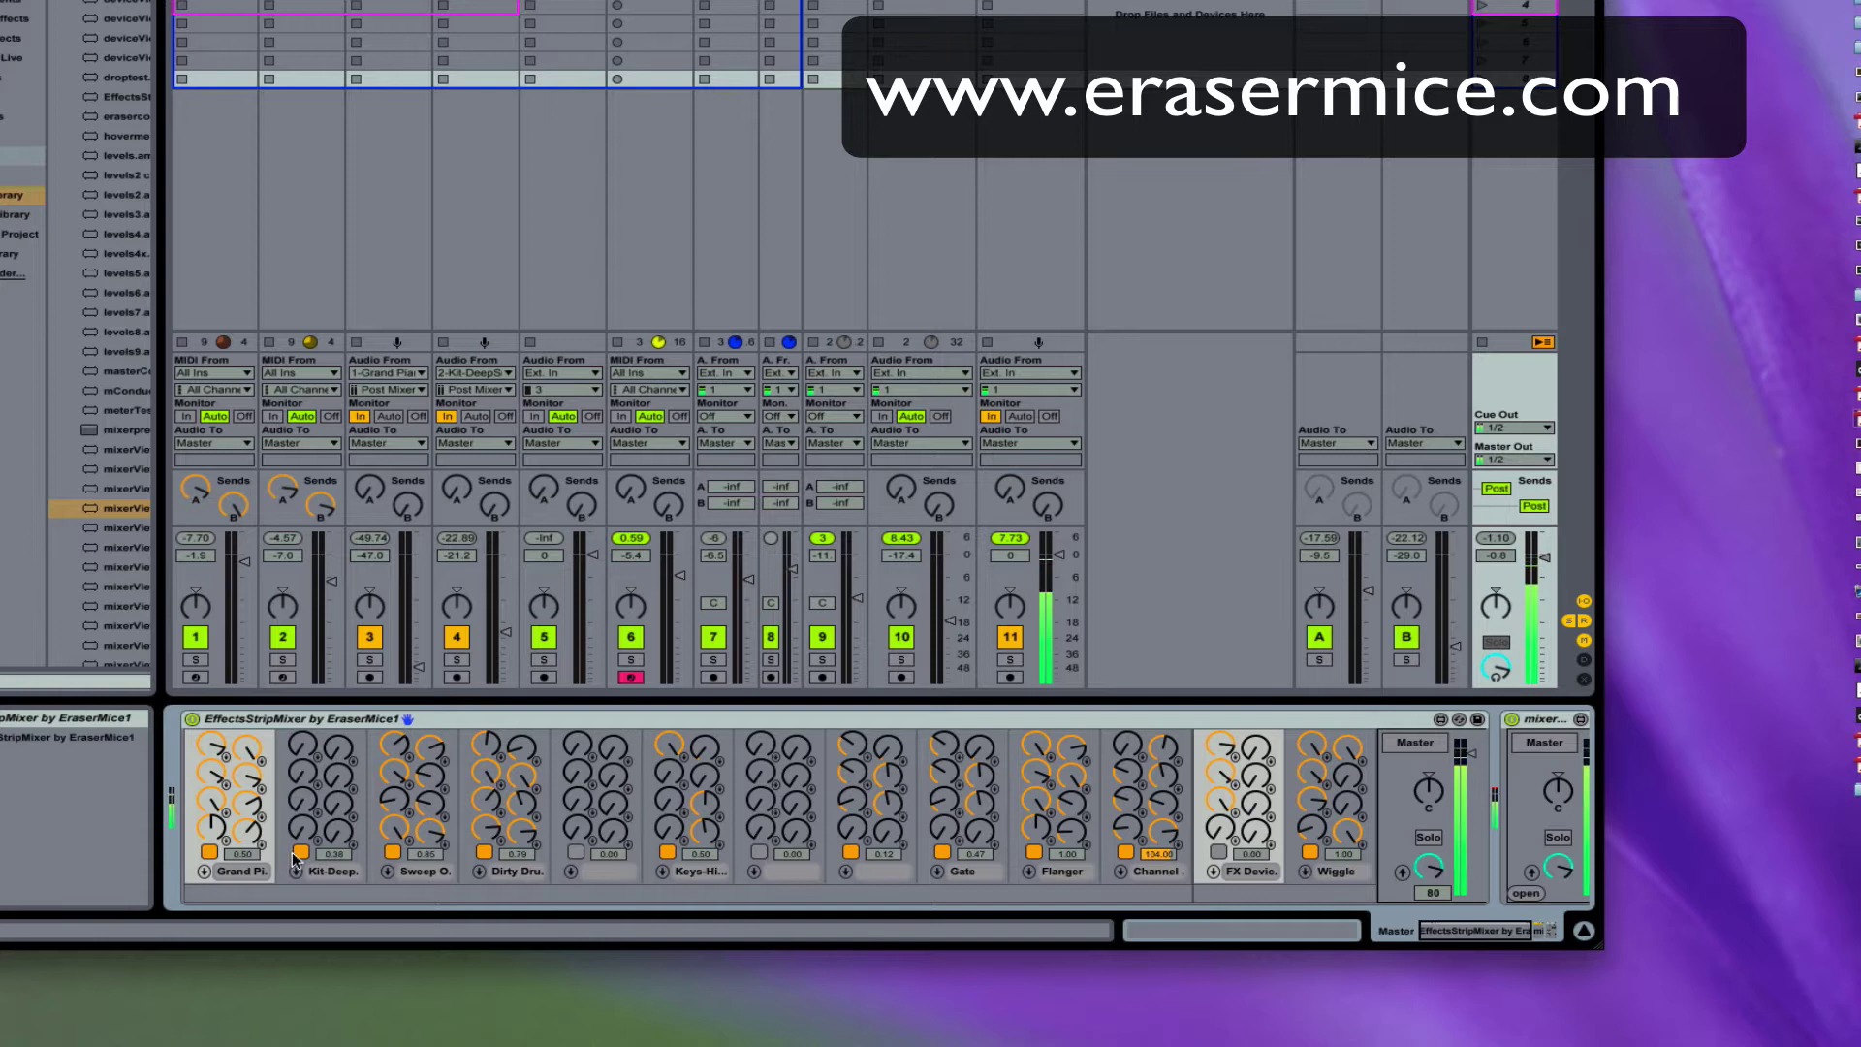
Step: Choose Boombox Drums as the second strip's device and toggle the Grand Piano and Boombox Drums device activators
left_click(330, 870)
left_click(341, 910)
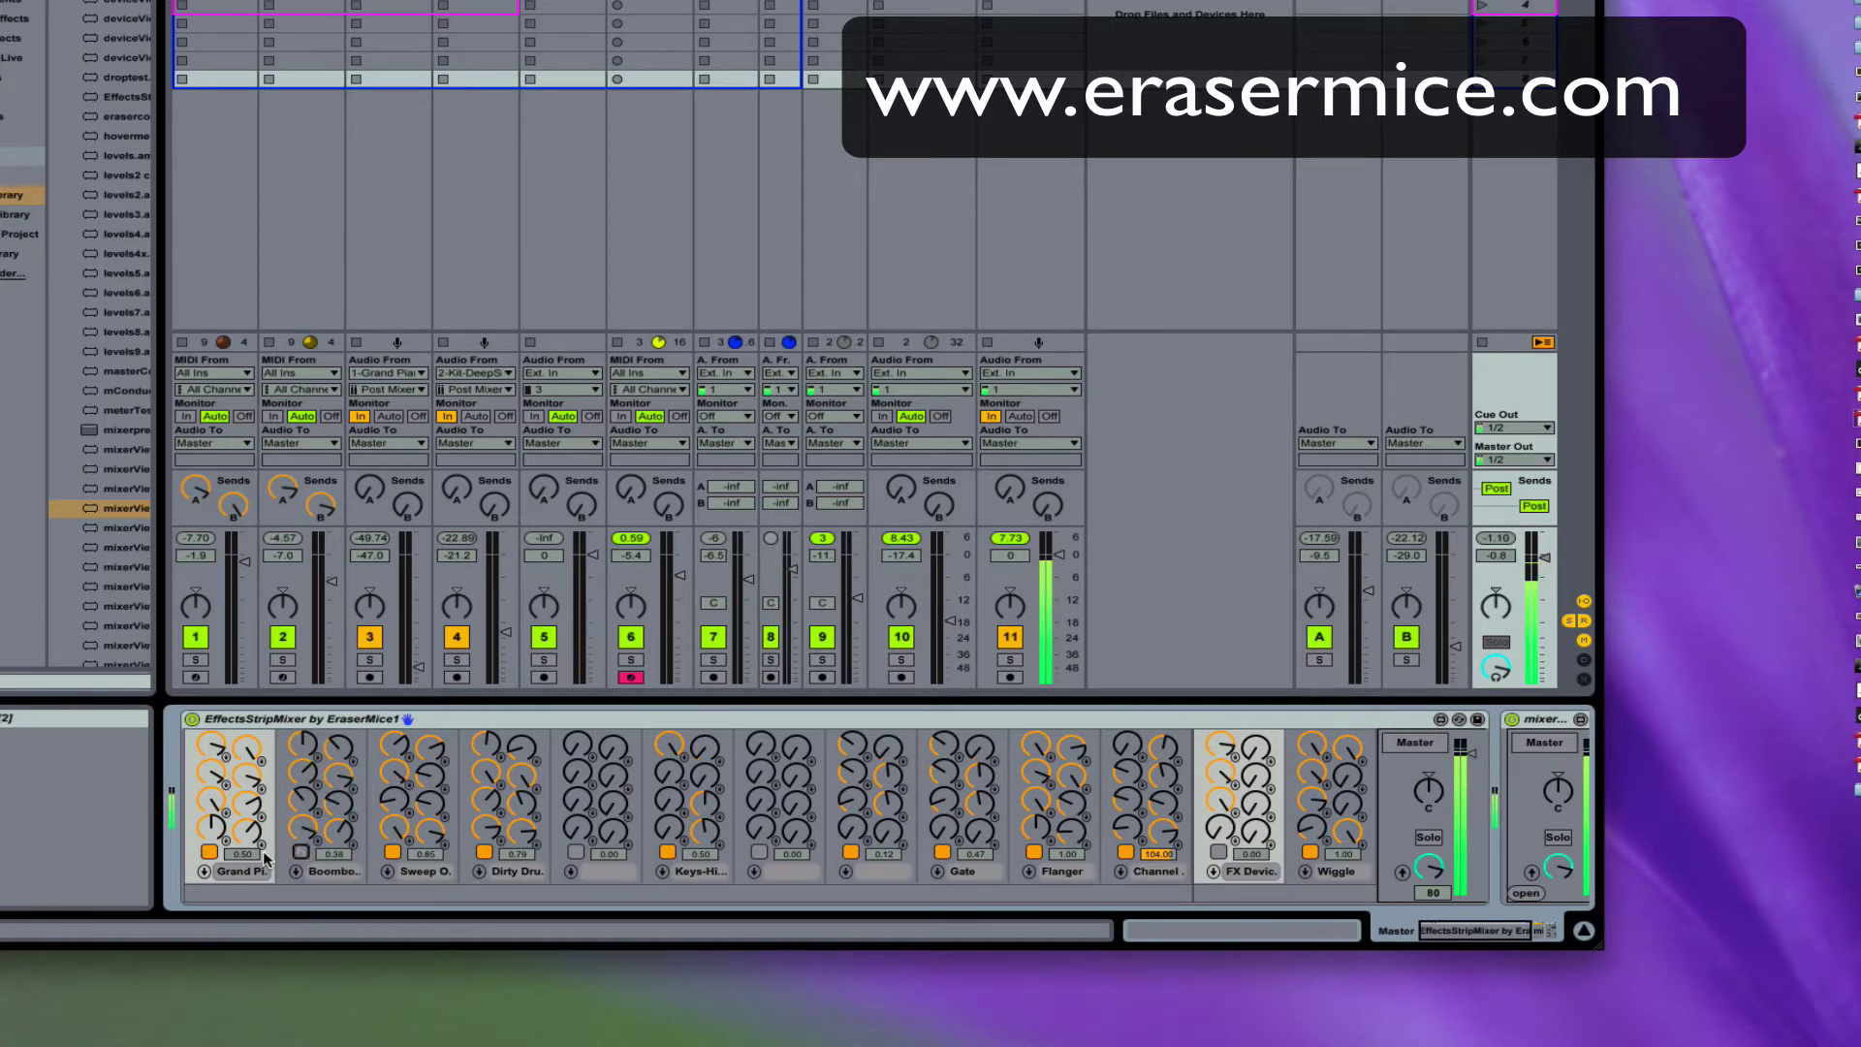
left_click(209, 852)
left_click(300, 851)
Step: Review the parameters assignable to the first Boombox Drums knob, keeping Bass Gain and the Boombox Drums device selected
left_click(318, 758)
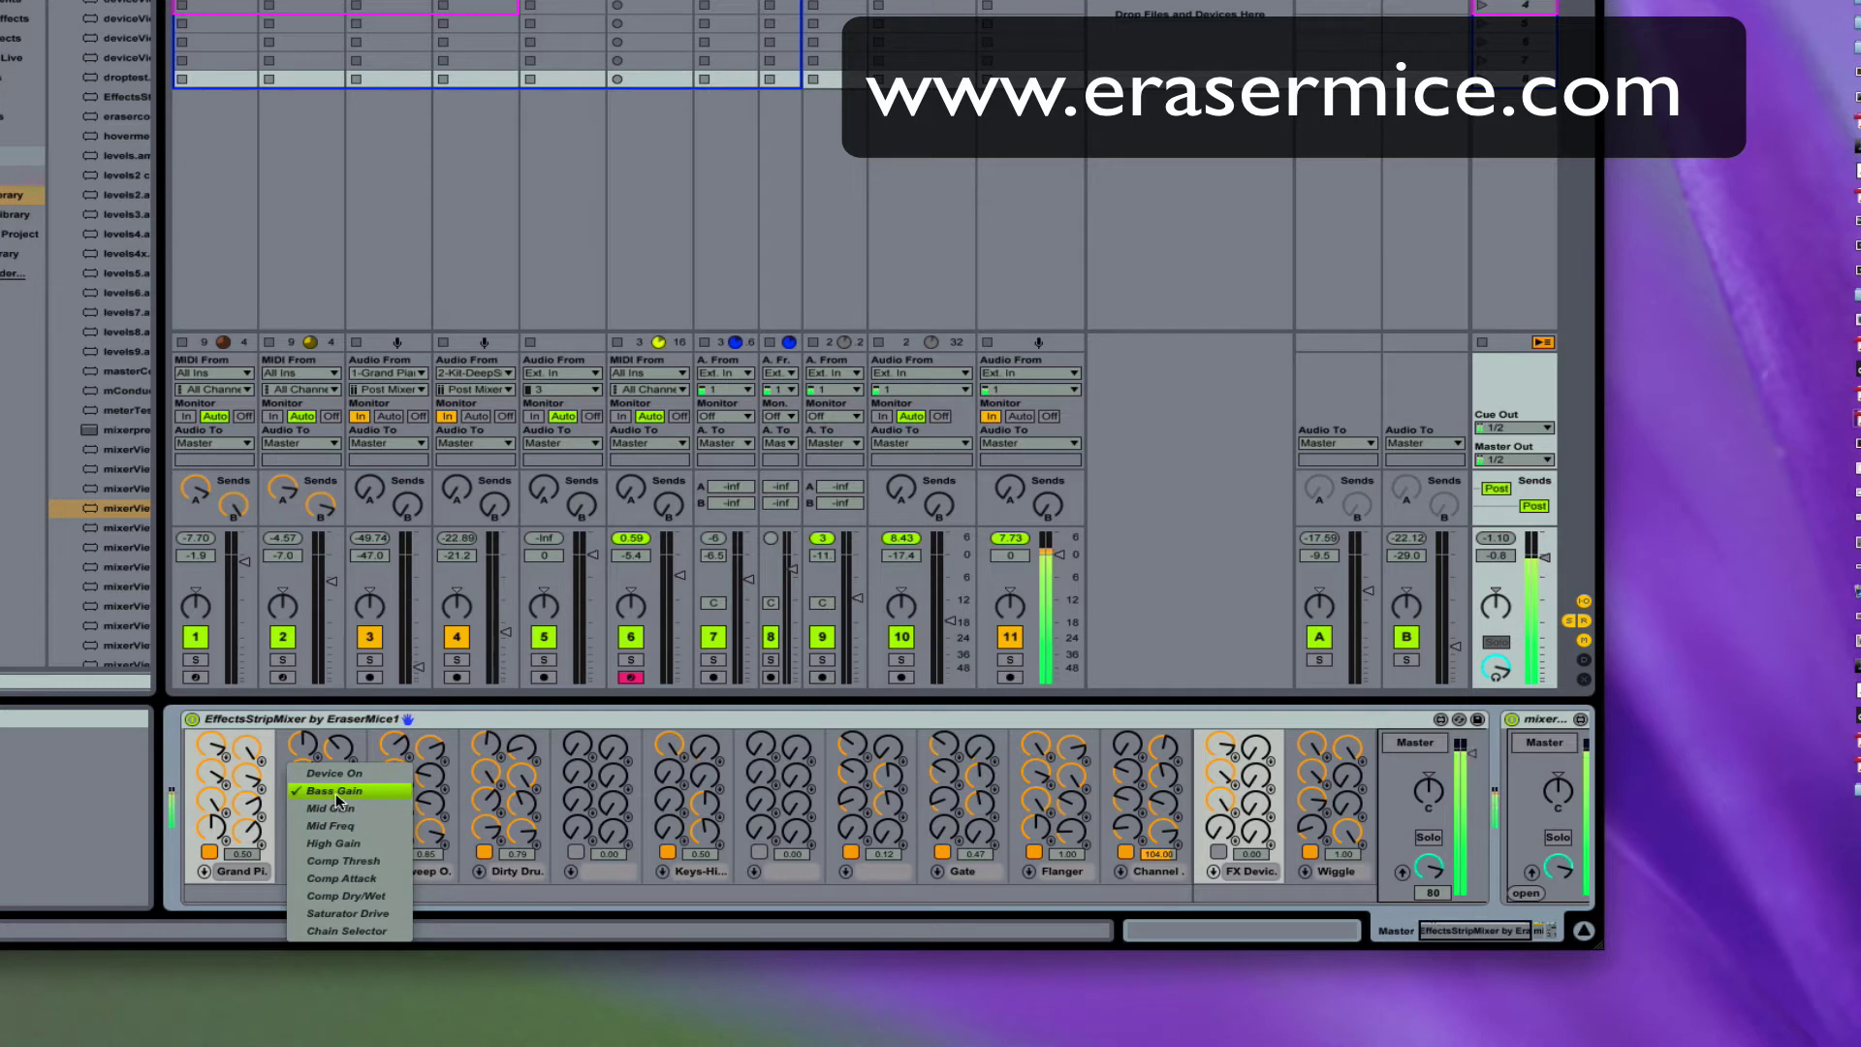
left_click(321, 760)
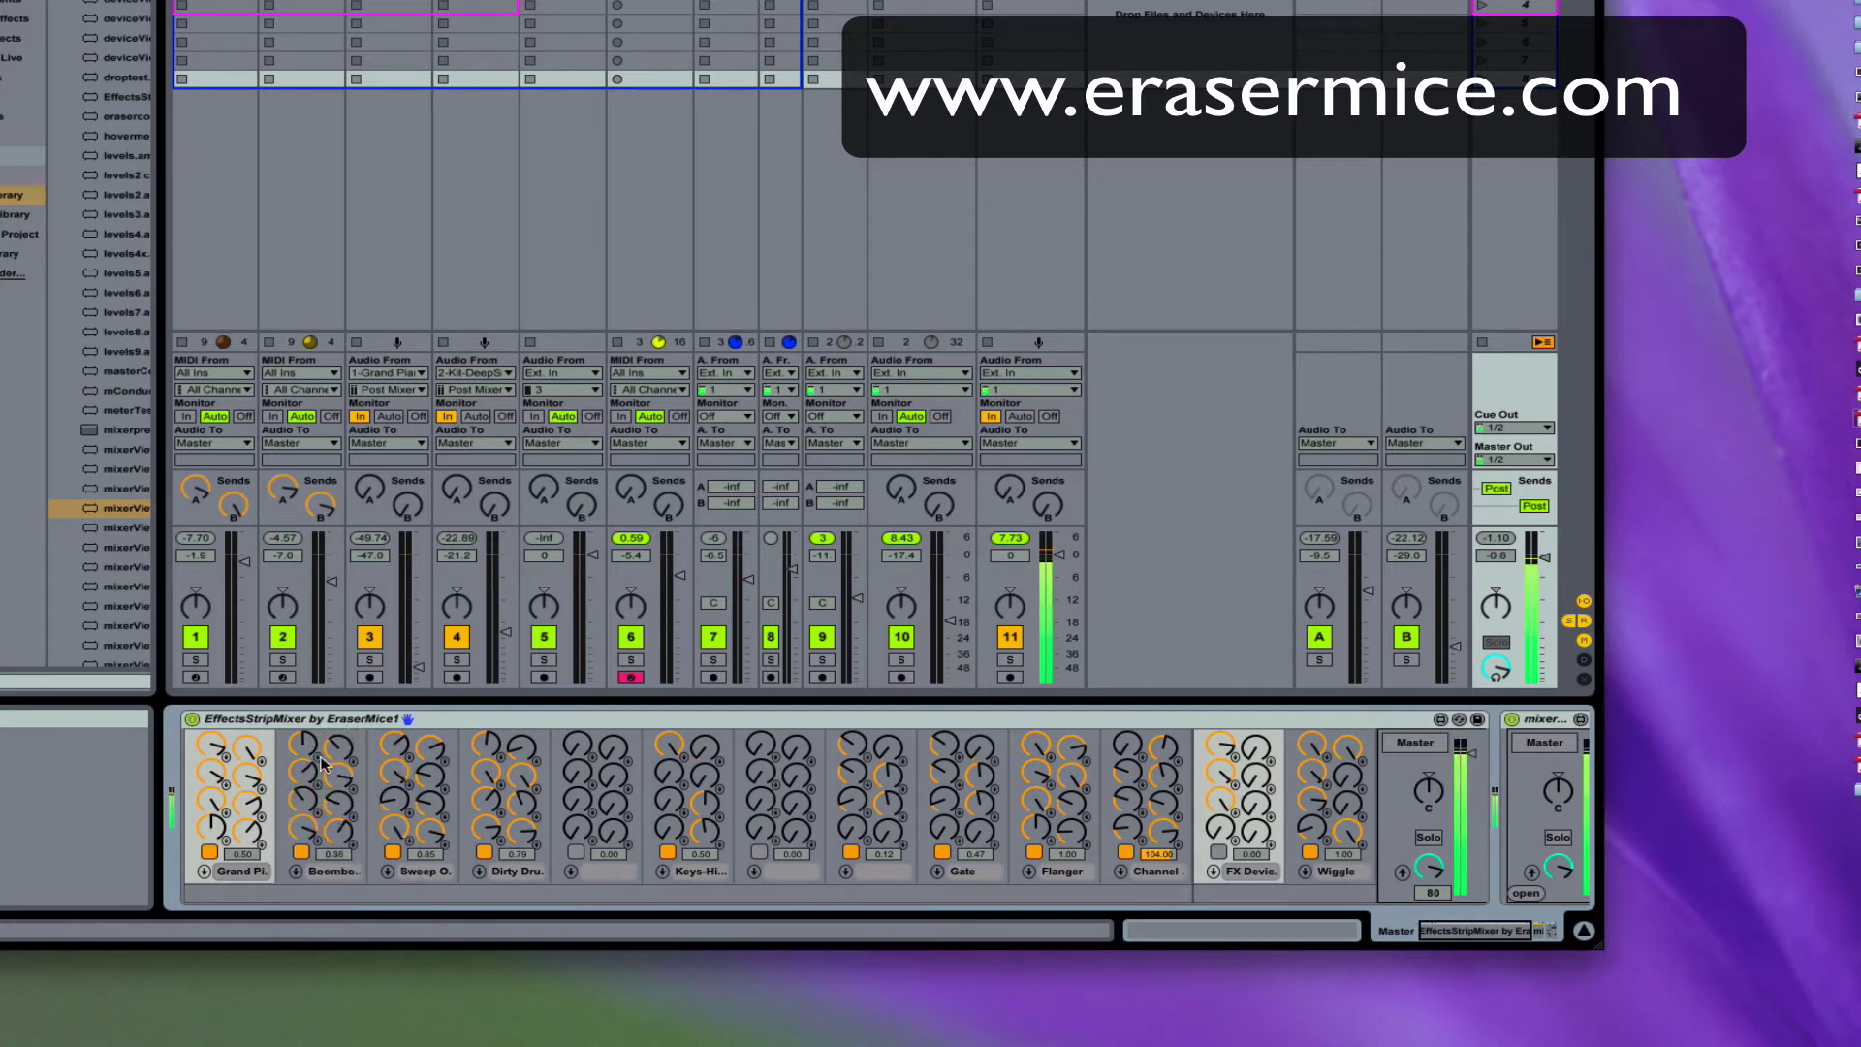
left_click(335, 871)
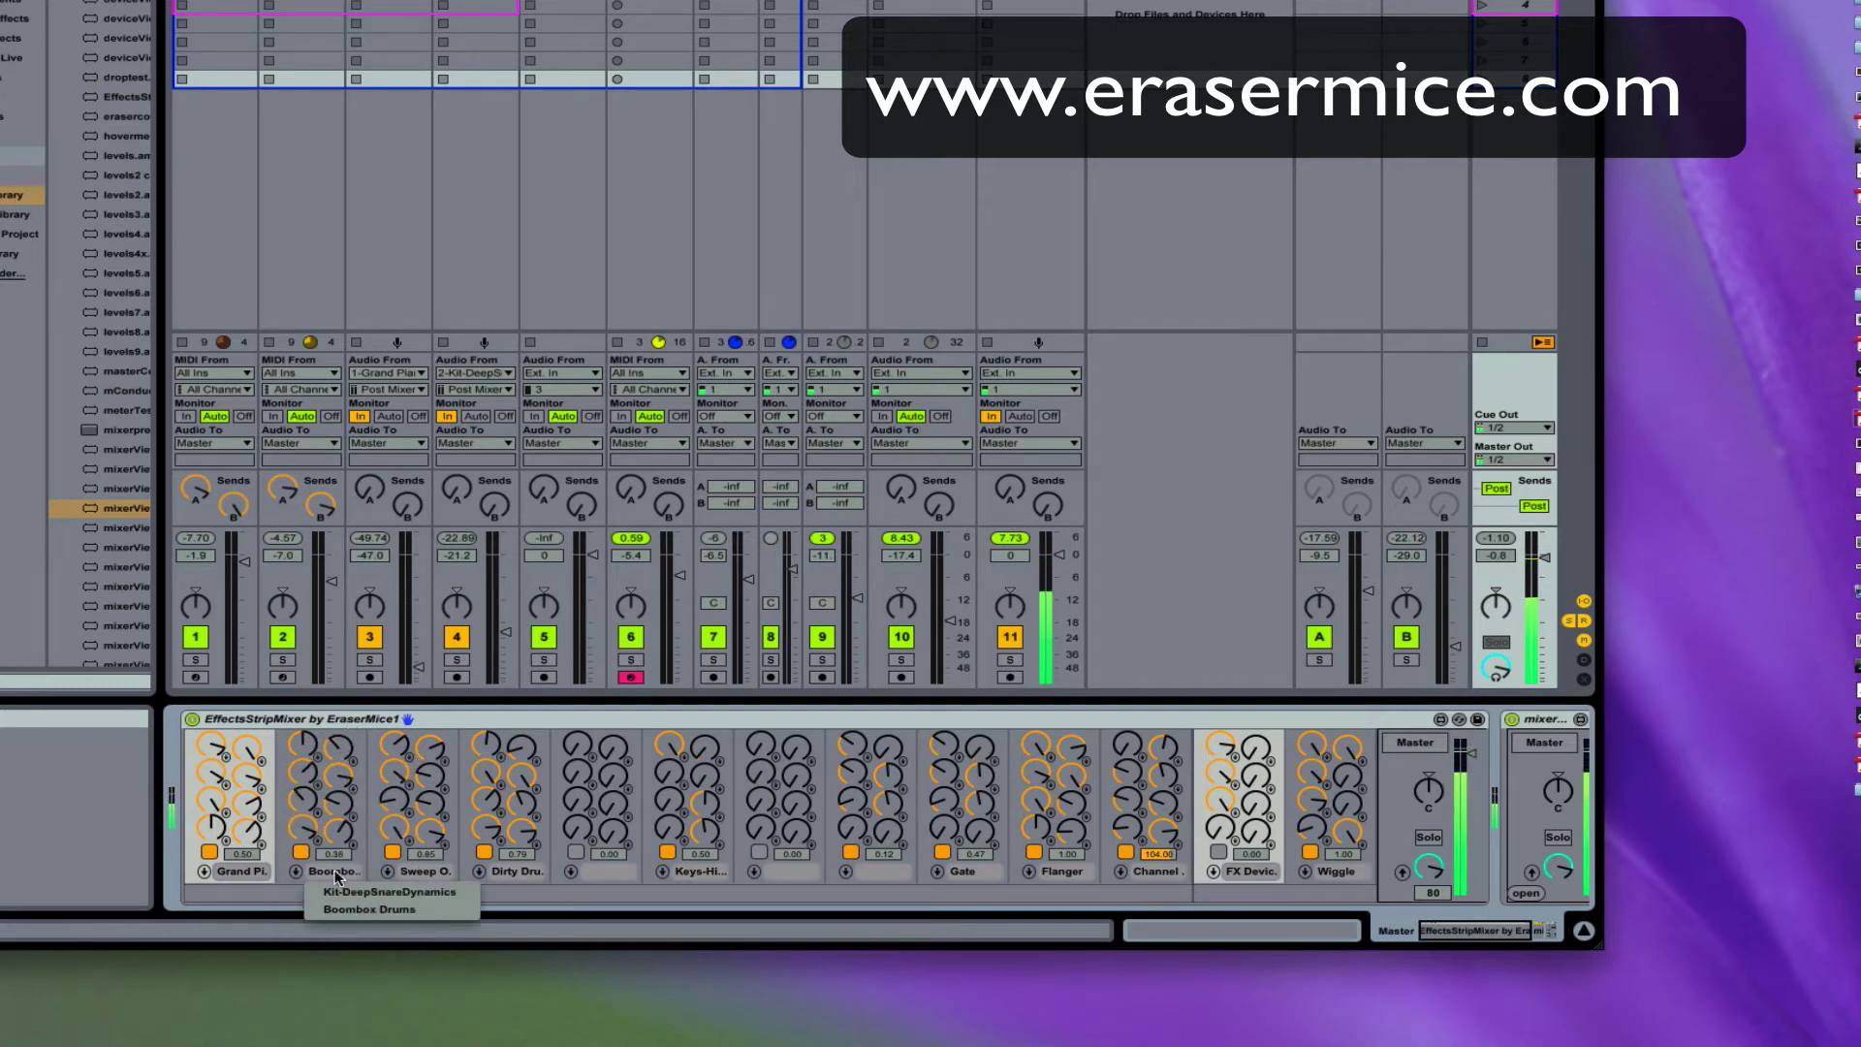
left_click(369, 909)
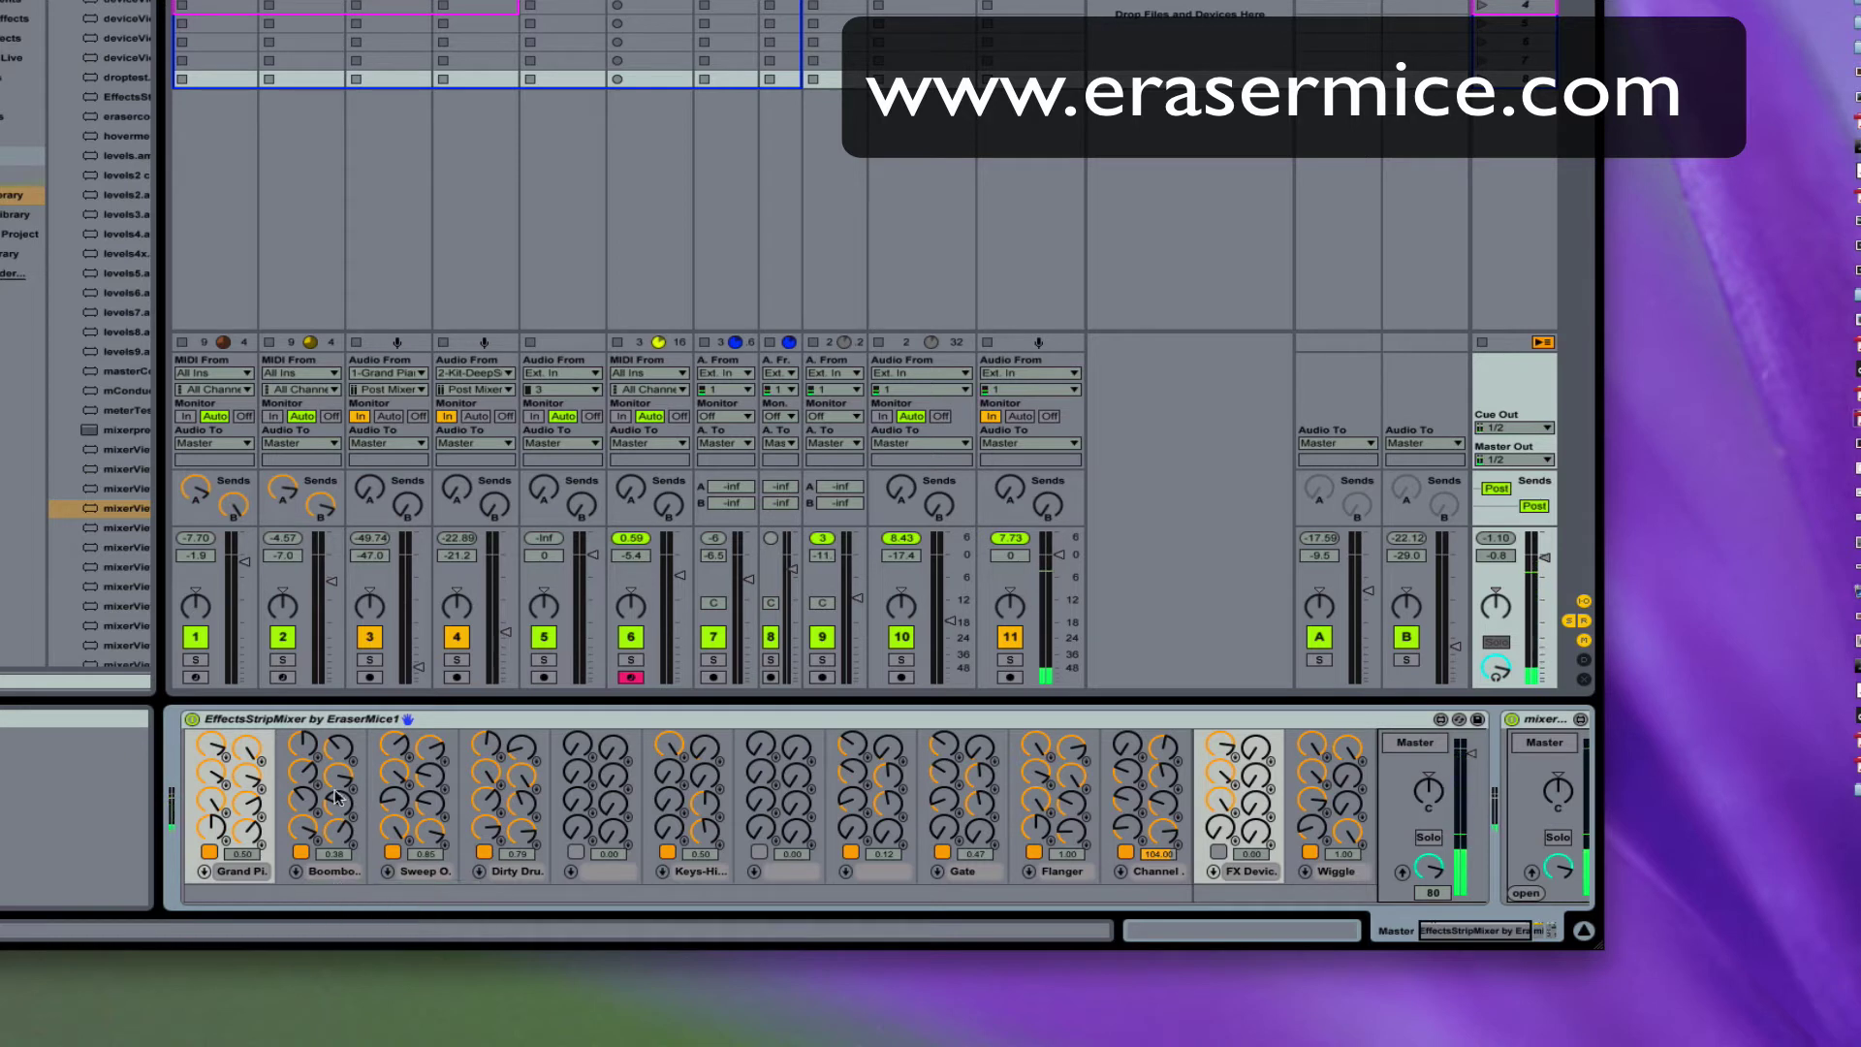
left_click(320, 763)
left_click(318, 836)
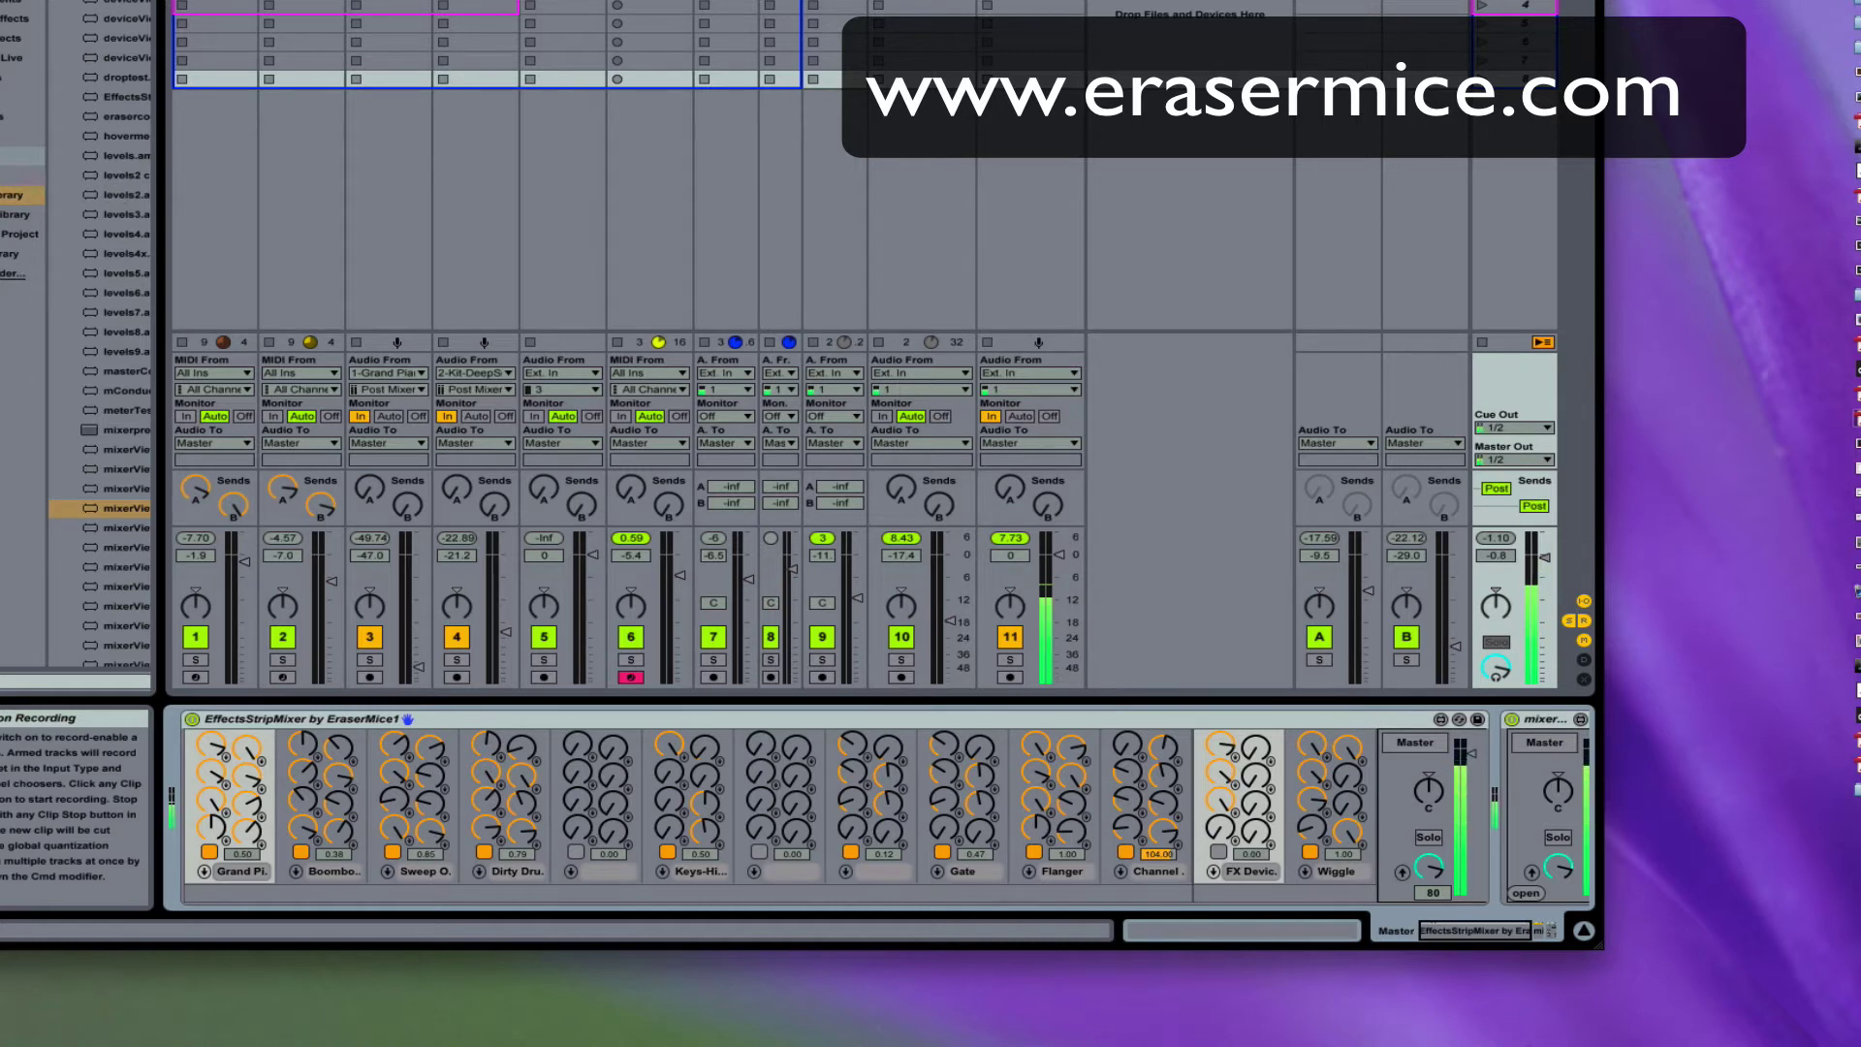
Step: Add an EQ Three audio effect at the end of the device chain on track 2, Kit-DeepSnareDynamics
left_click(13, 20)
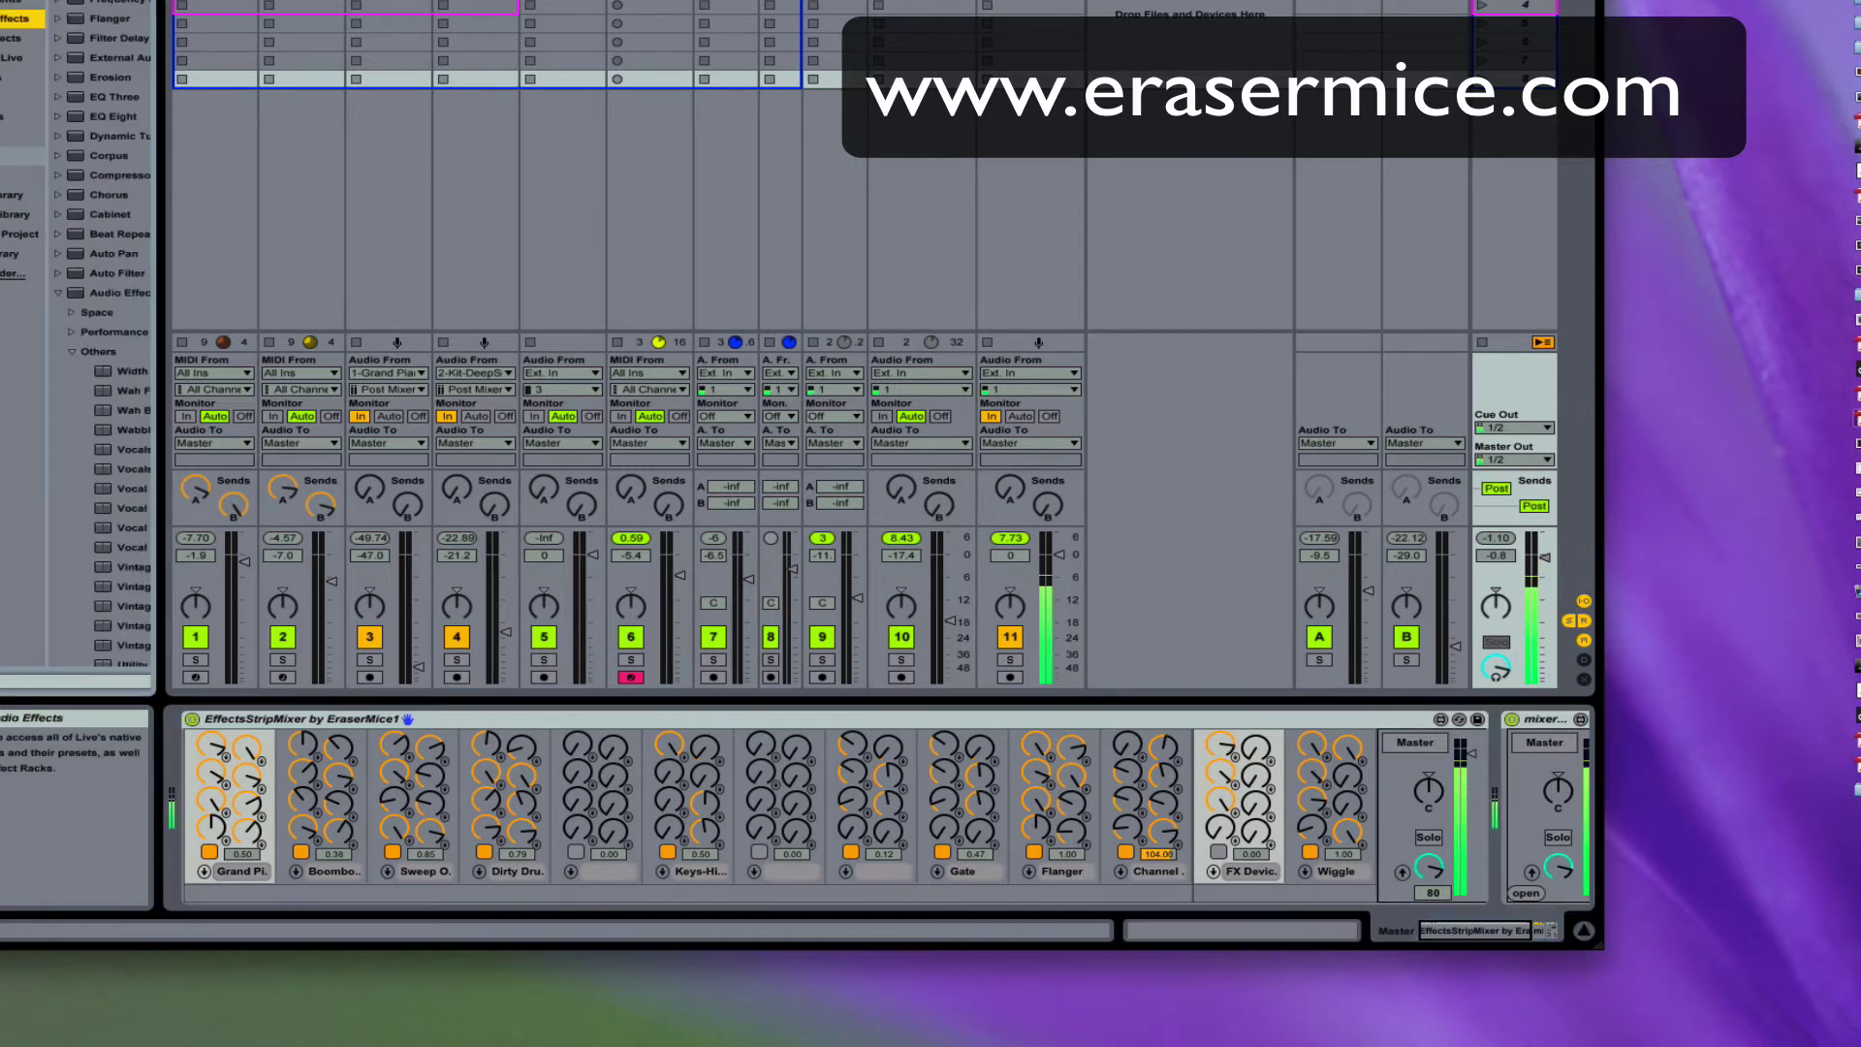
left_click(72, 349)
left_click(56, 331)
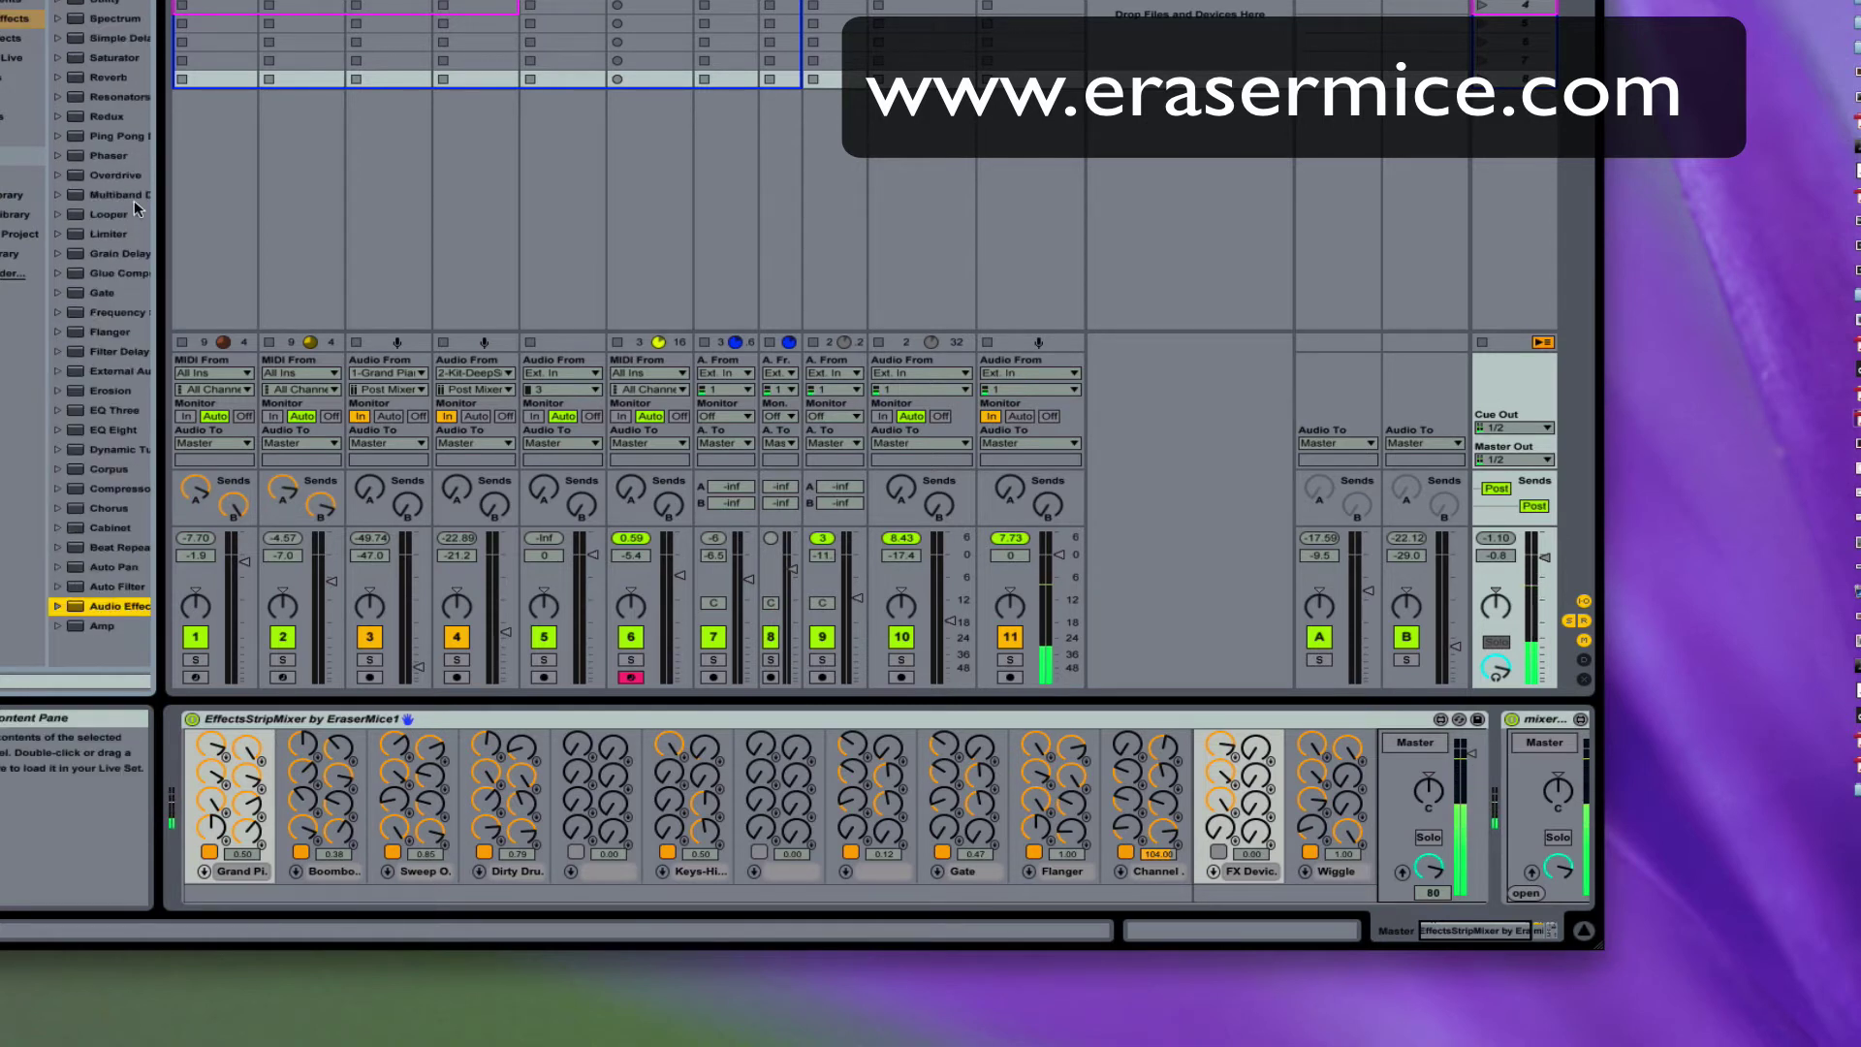
left_click(80, 417)
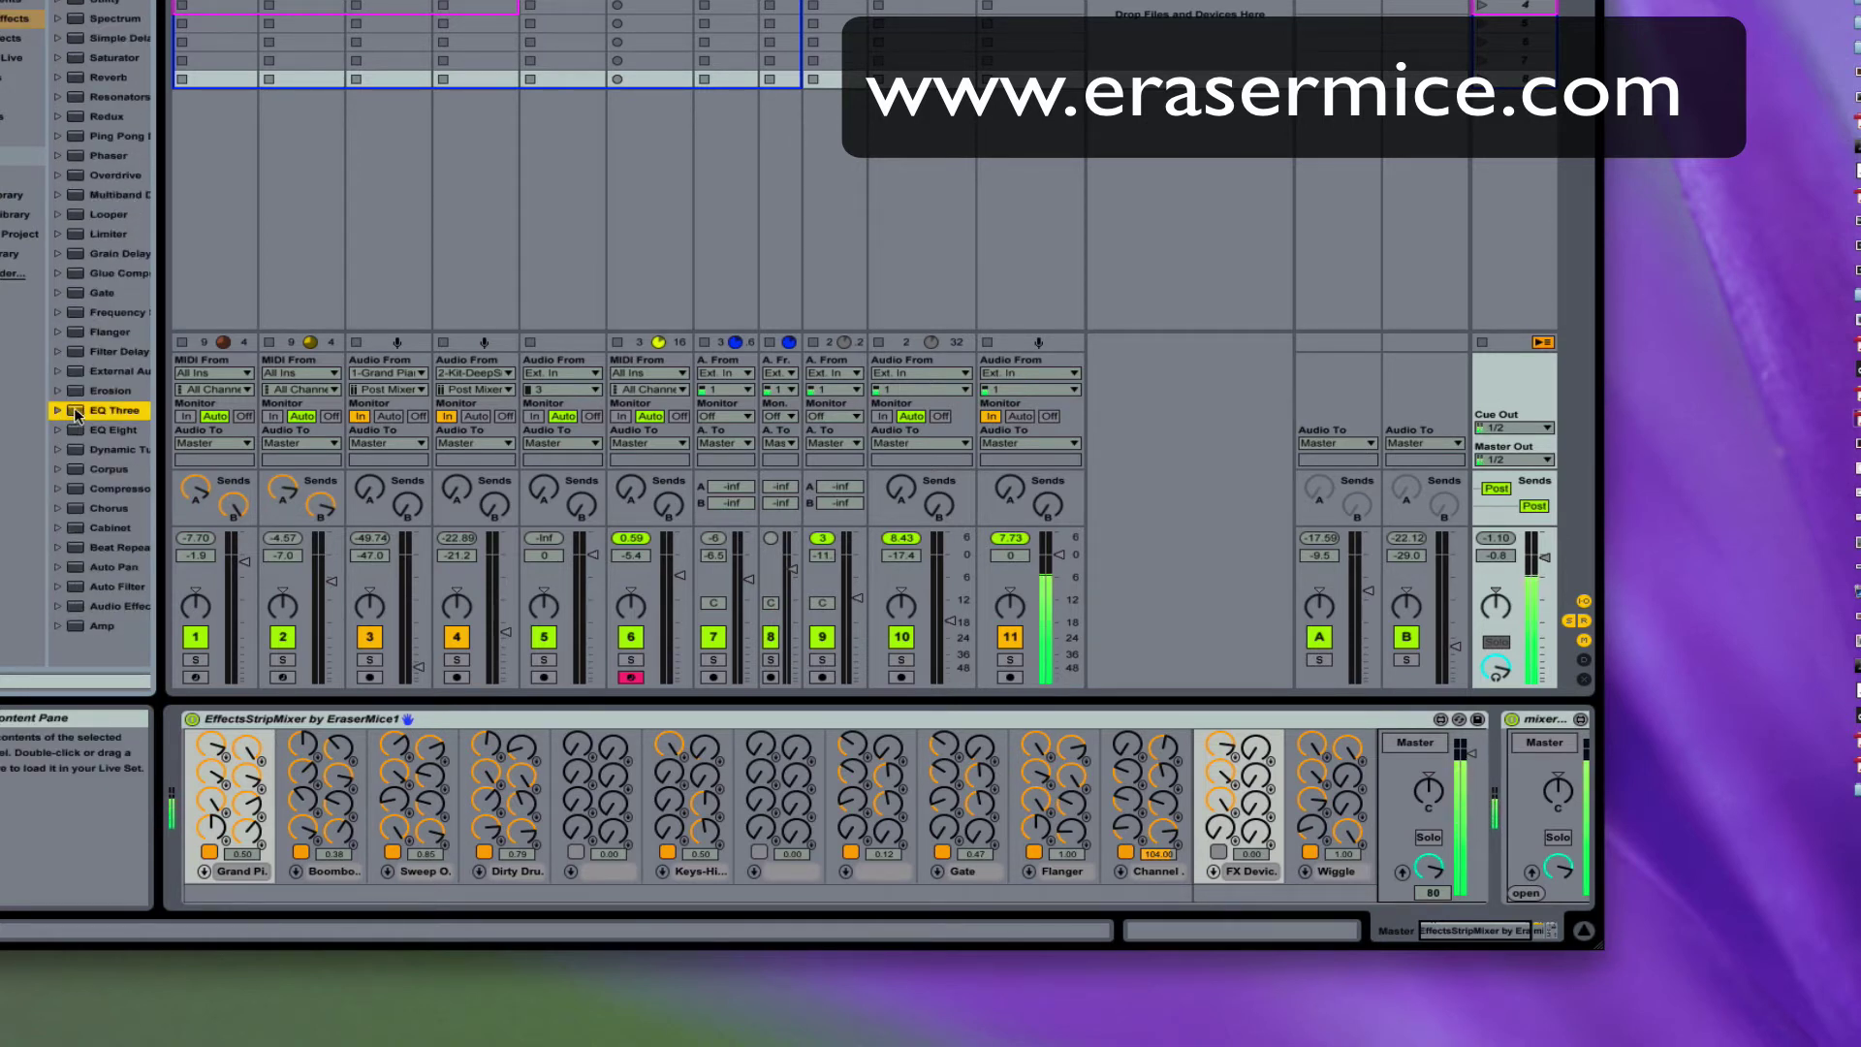
left_click(322, 209)
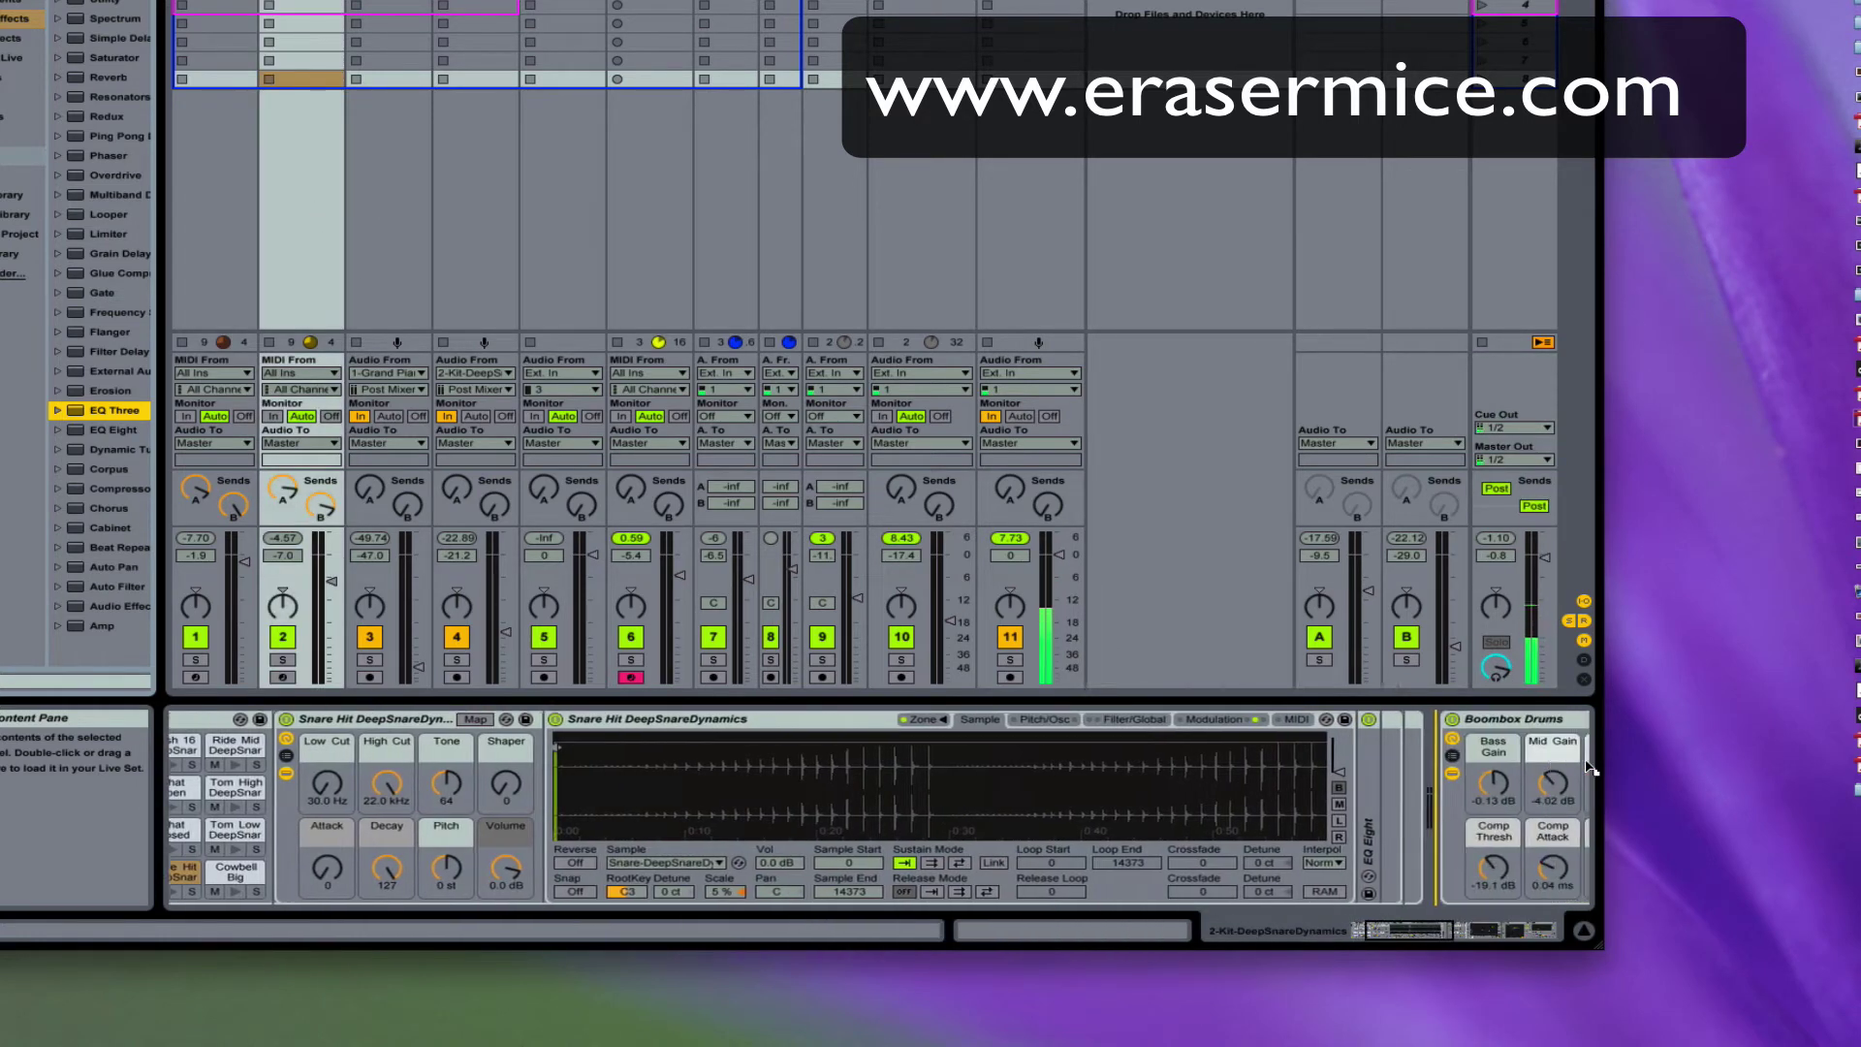
scroll(1590, 766, "right", 10)
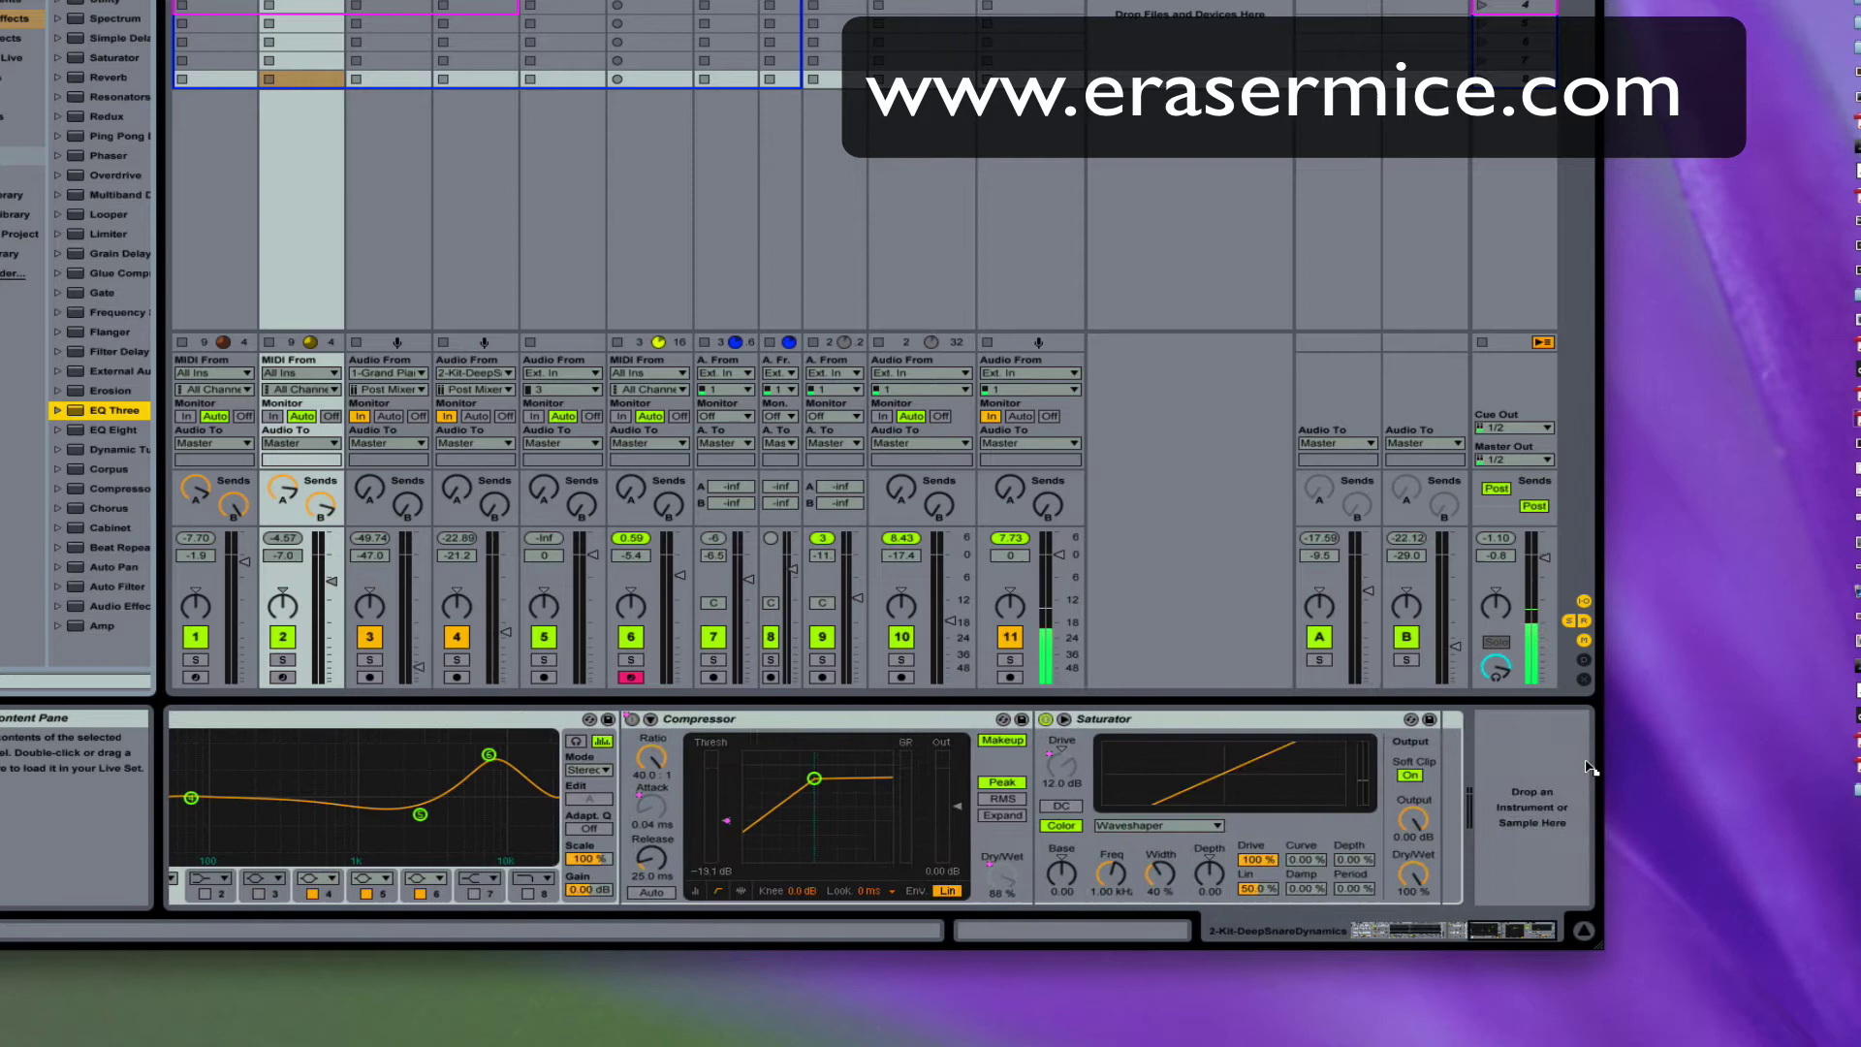
scroll(1589, 765, "right", 2)
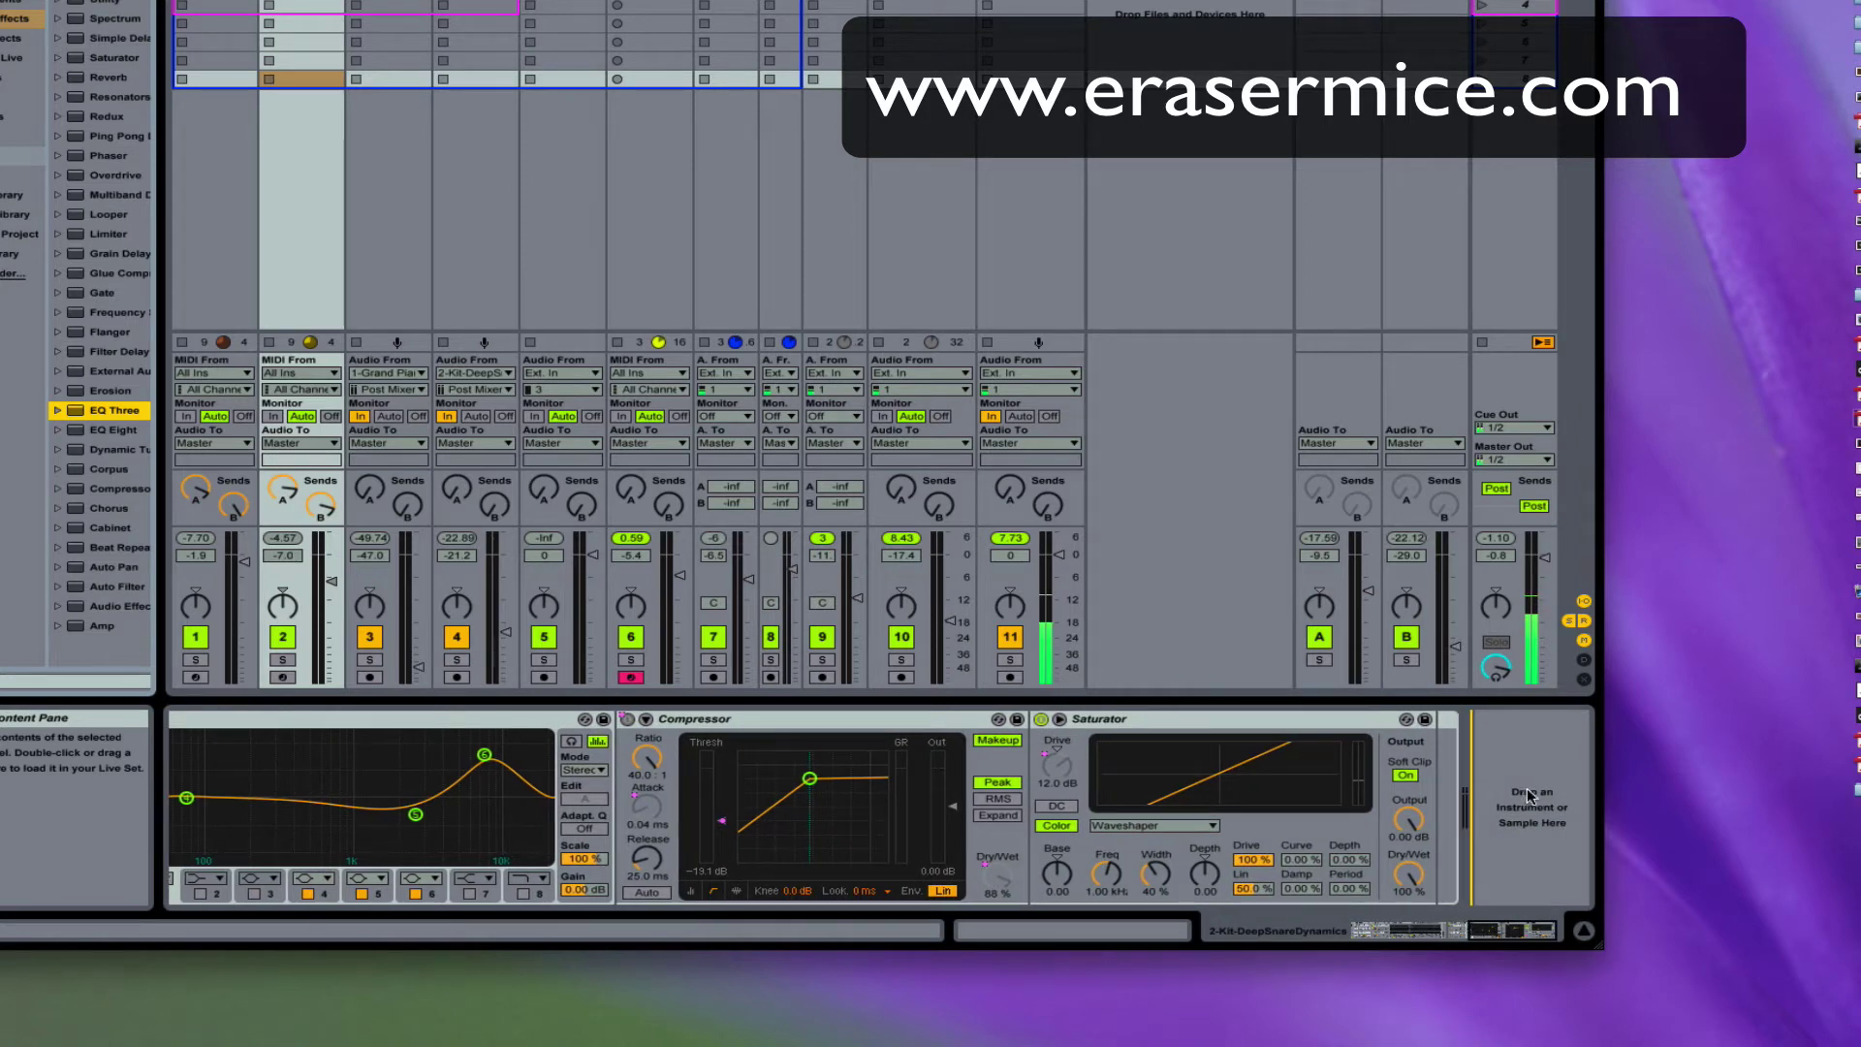
left_click_drag(1528, 794, 1528, 795)
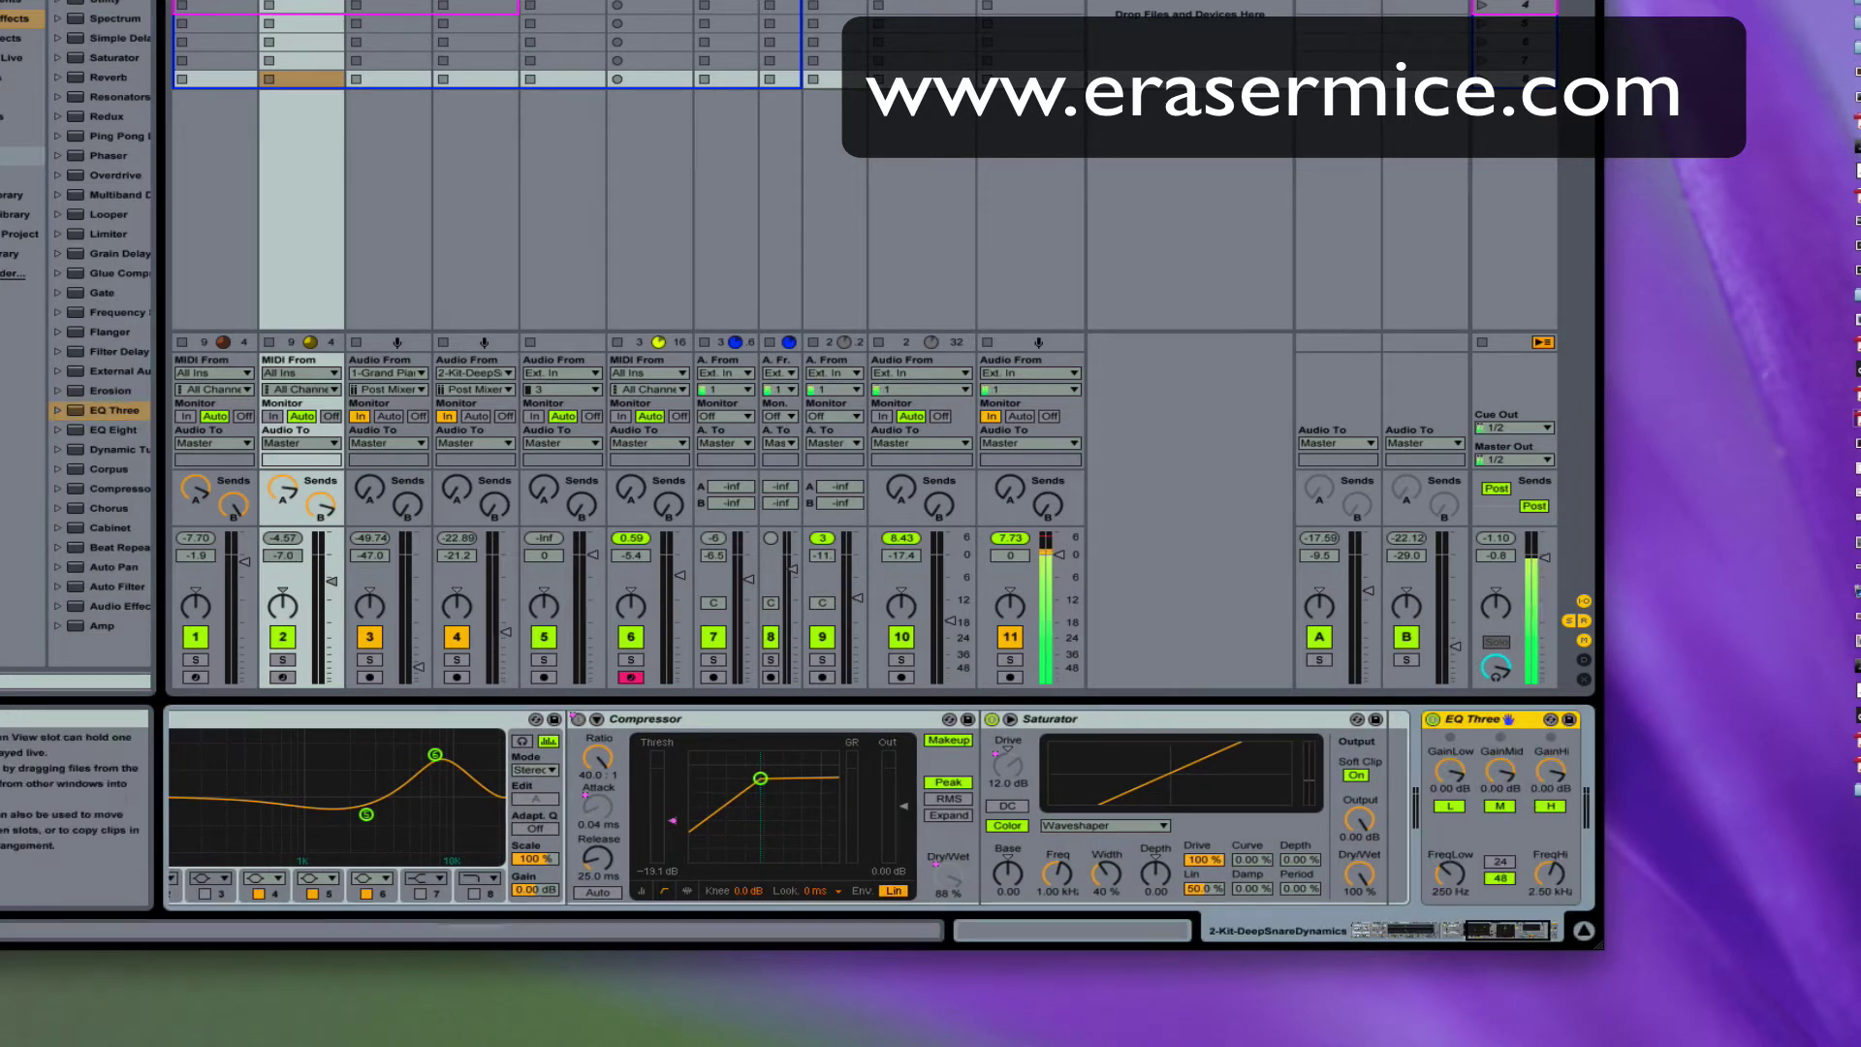
Step: Return to the Master track's EffectsStripMixer and choose EQ Three as the second strip's device
left_click(301, 2)
left_click(214, 2)
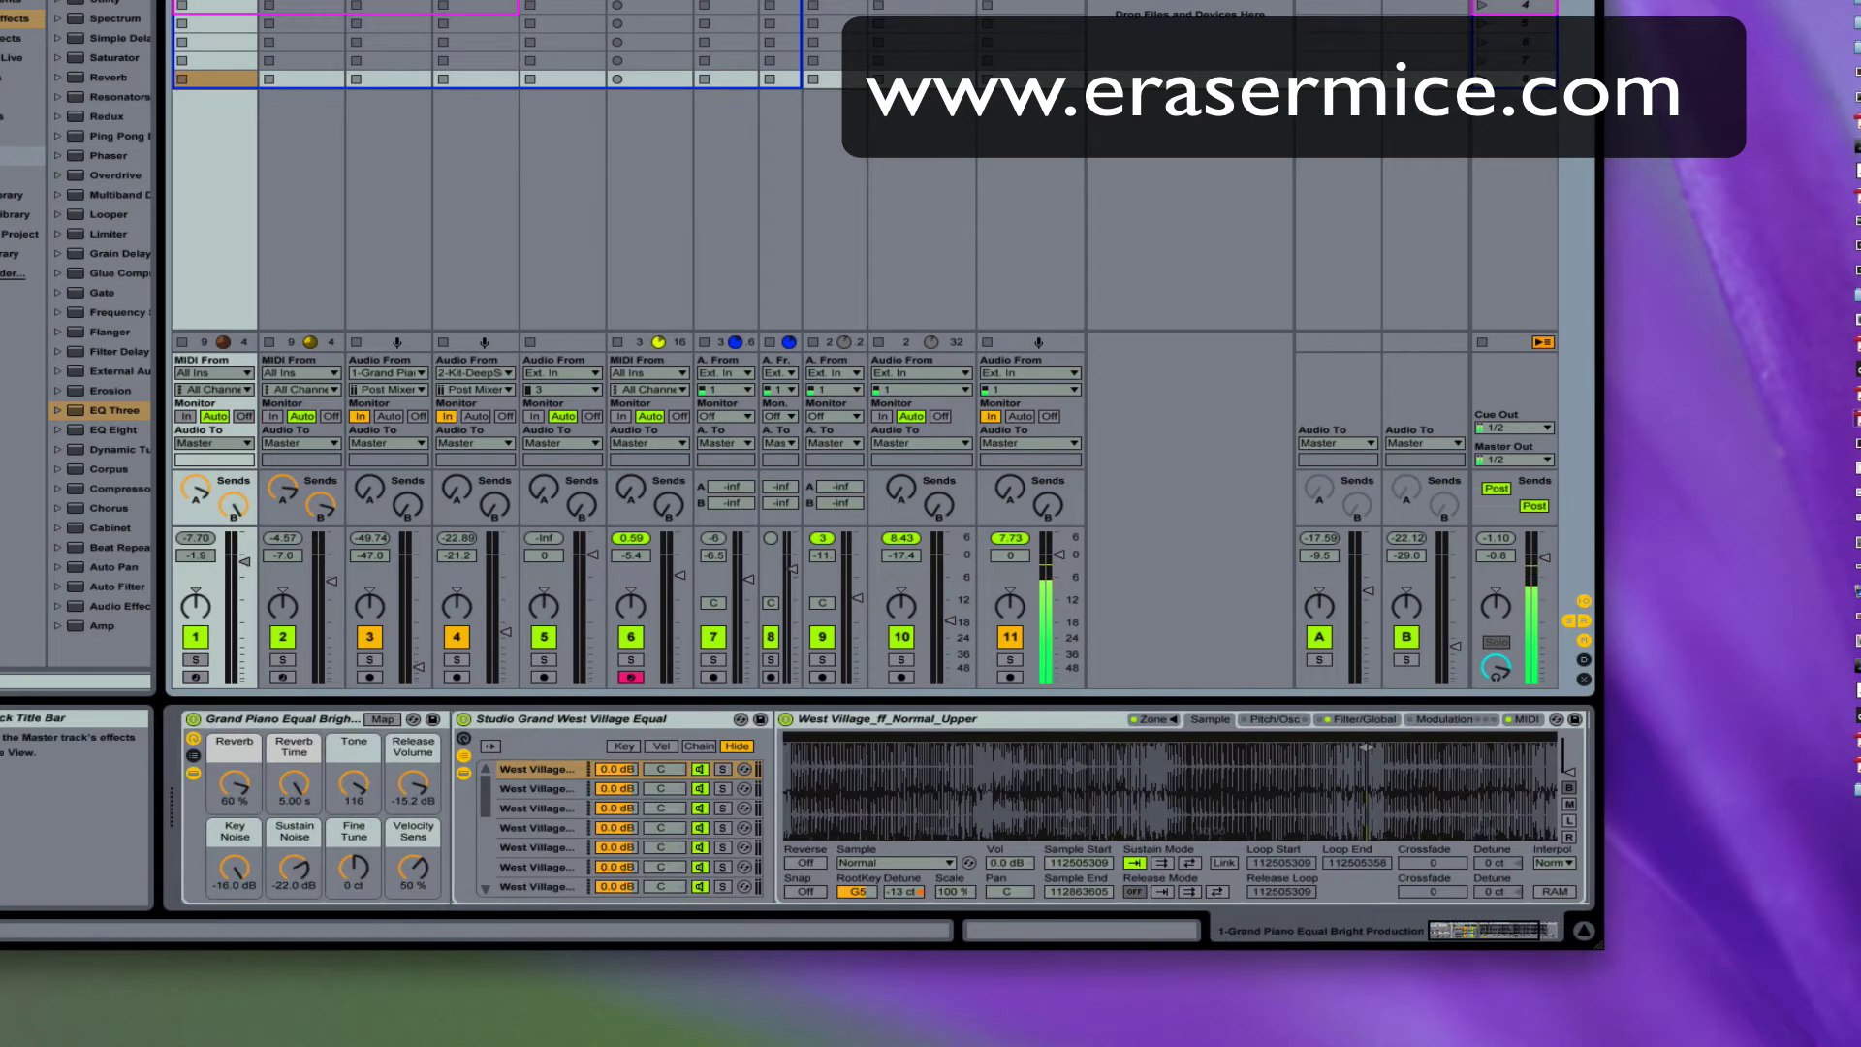
left_click(1514, 2)
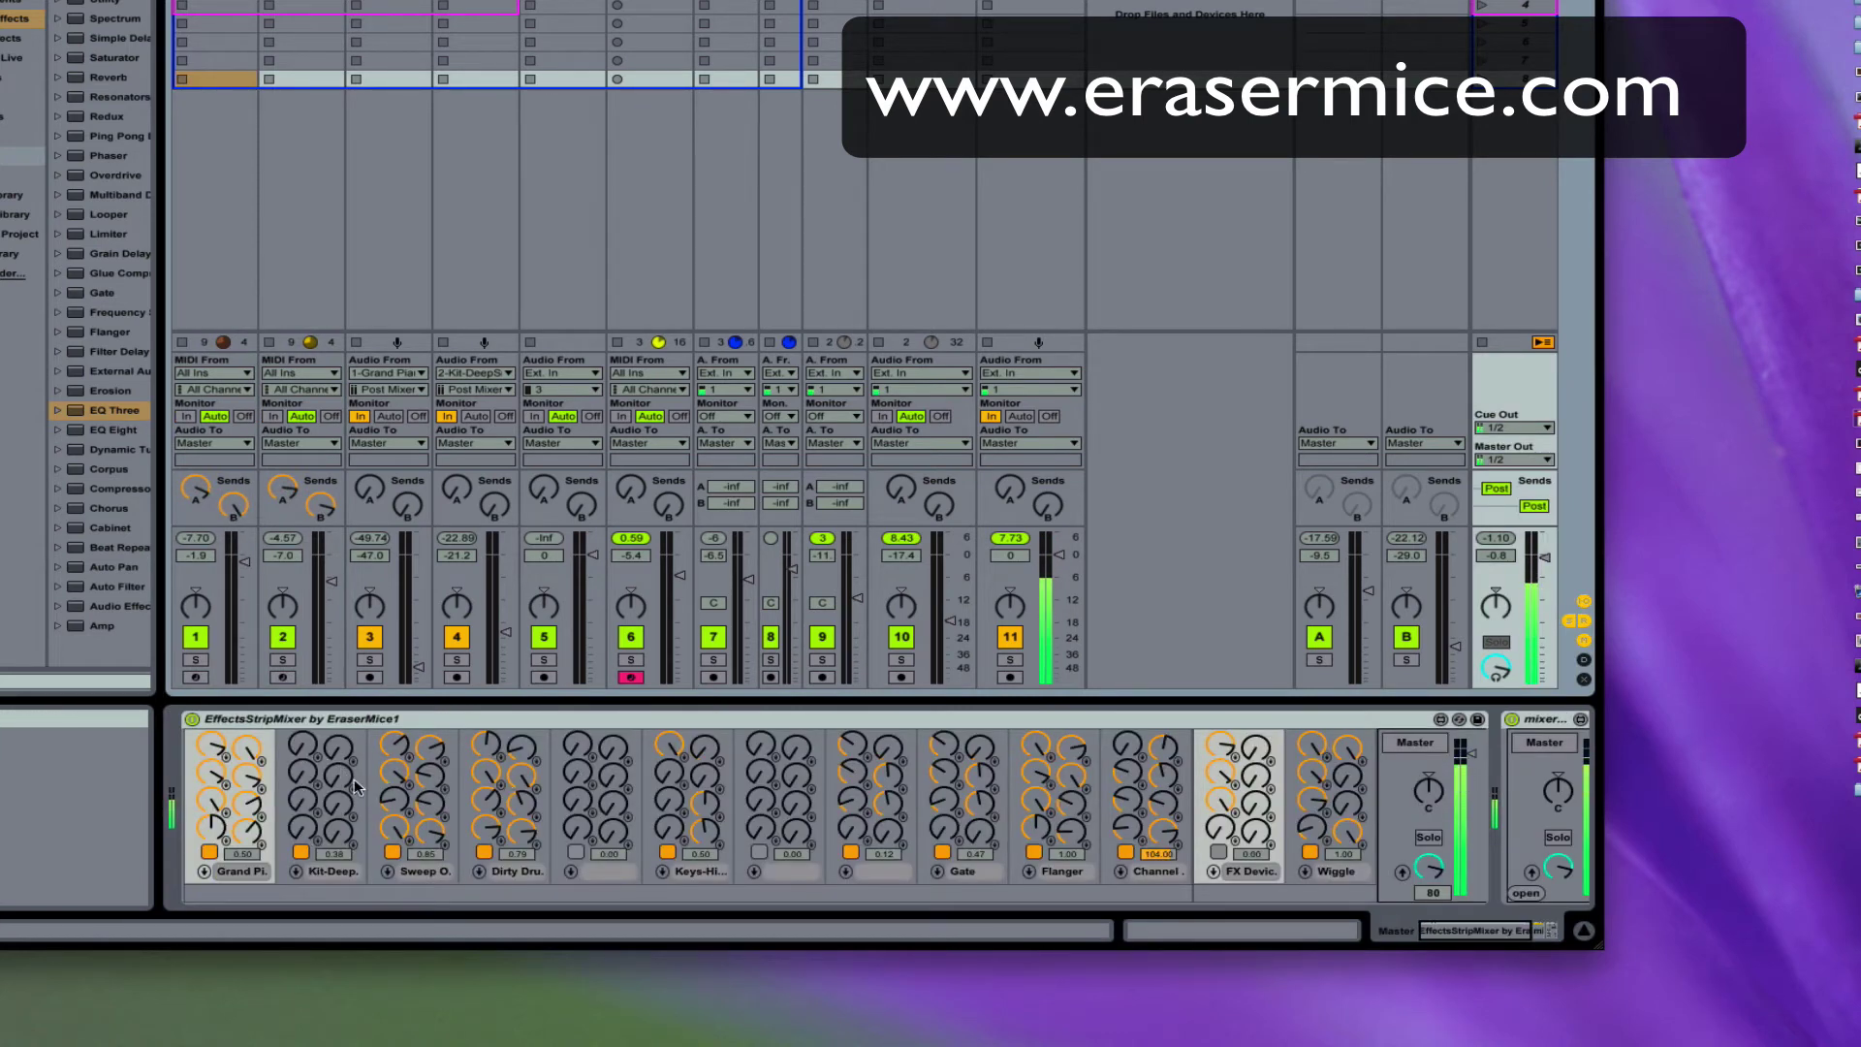
left_click(332, 870)
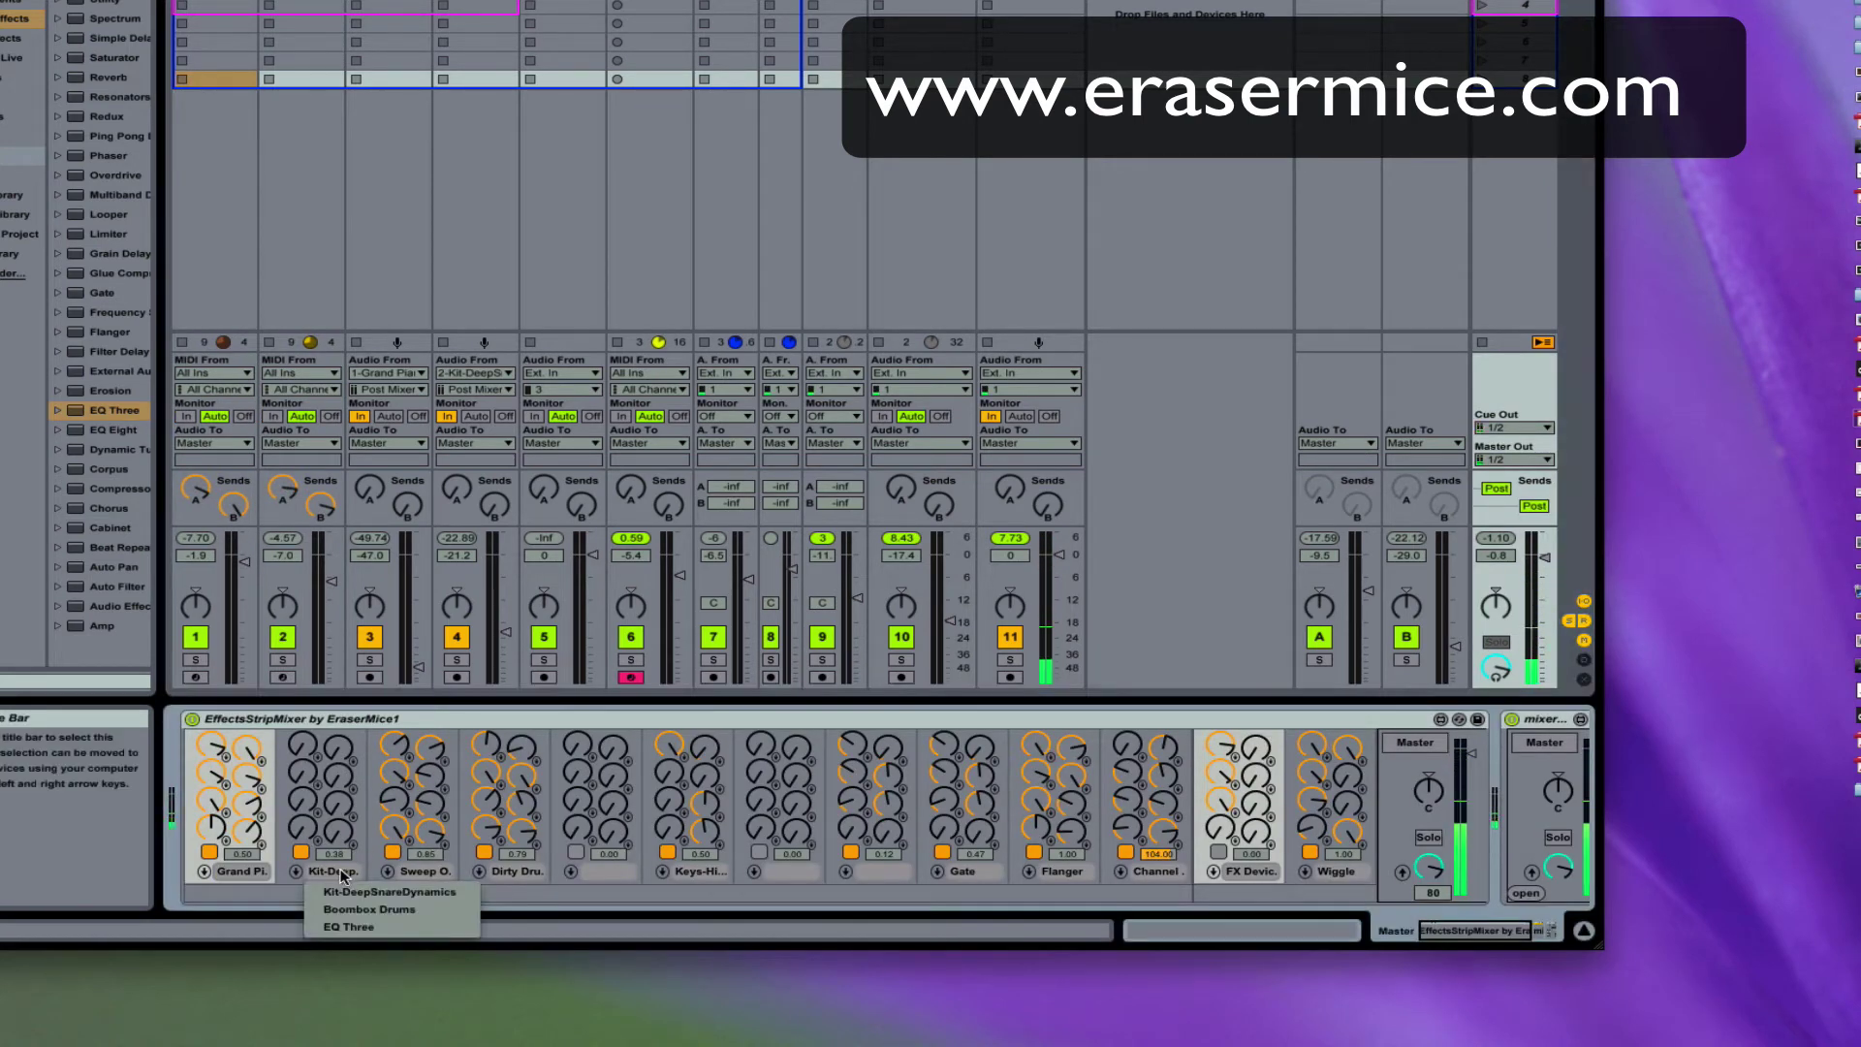
left_click(347, 926)
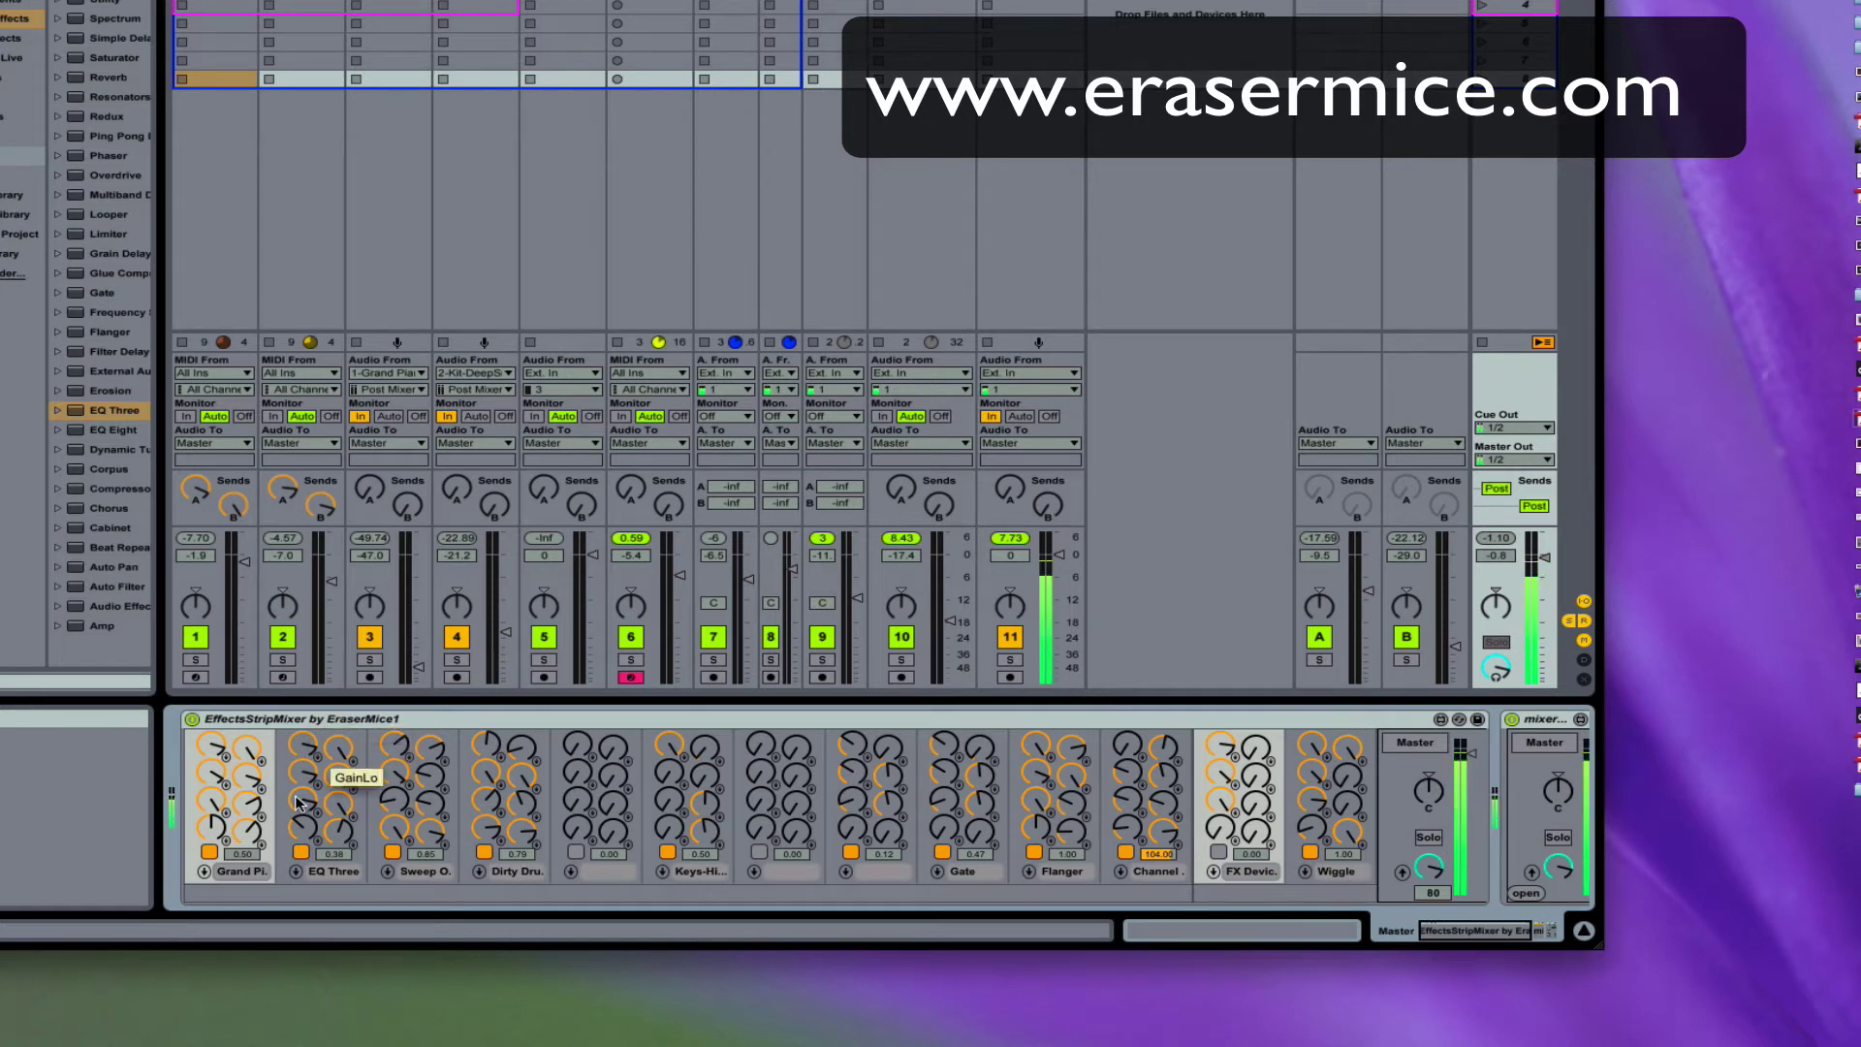
Step: Check the parameter choices of the FreqHi knob, and raise EQ Three's GainHi to about 0.81
left_click(345, 851)
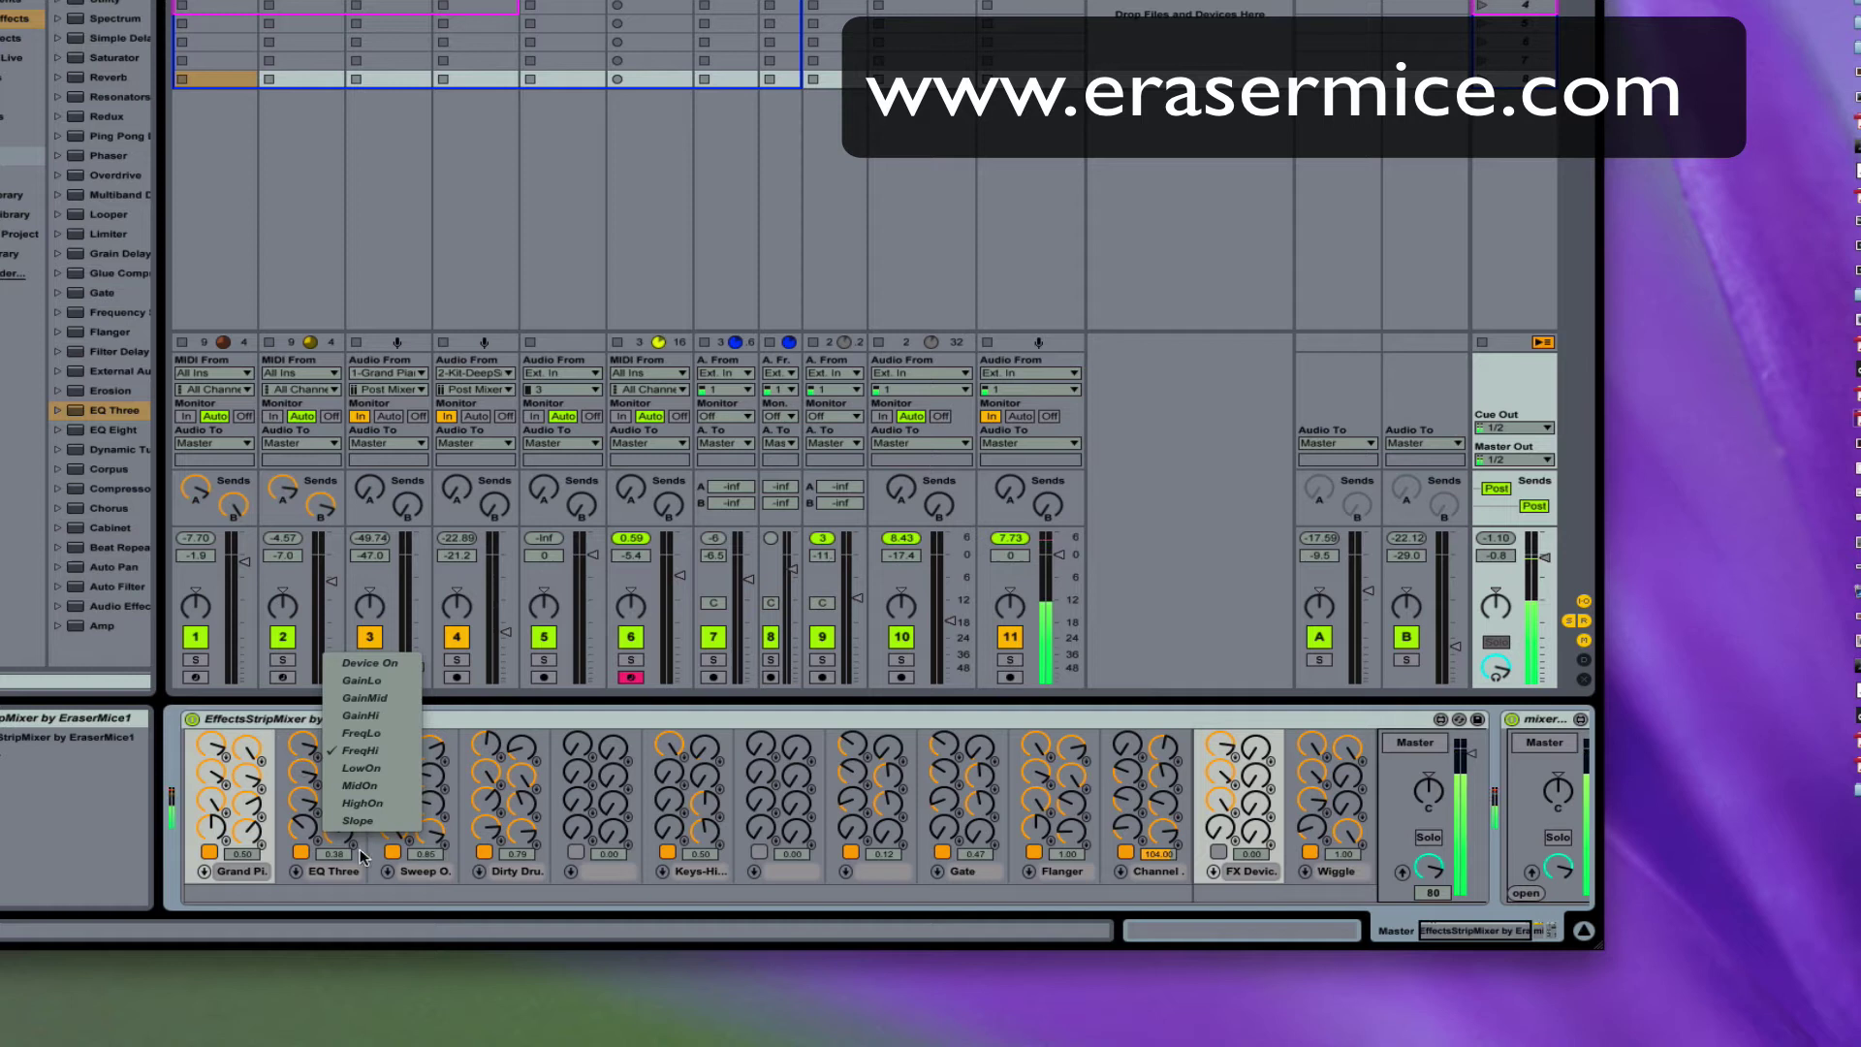
left_click(363, 854)
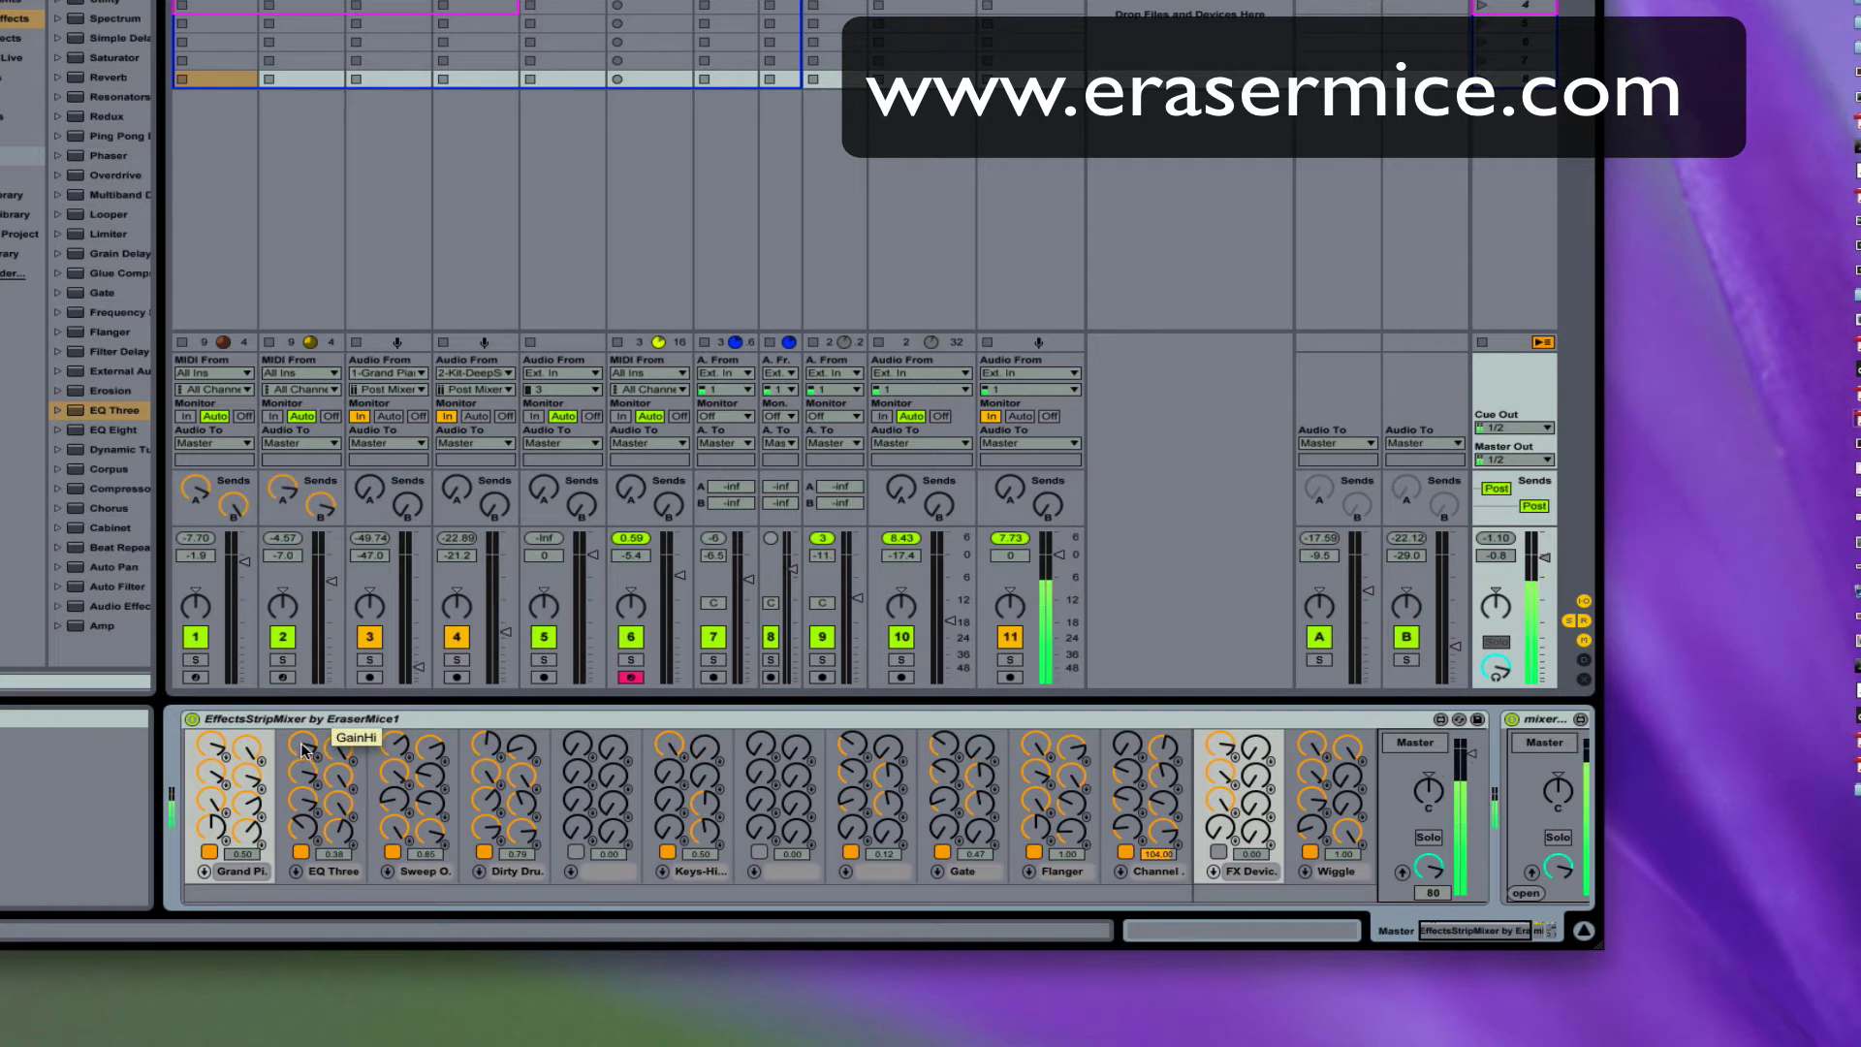
left_click_drag(304, 750, 304, 725)
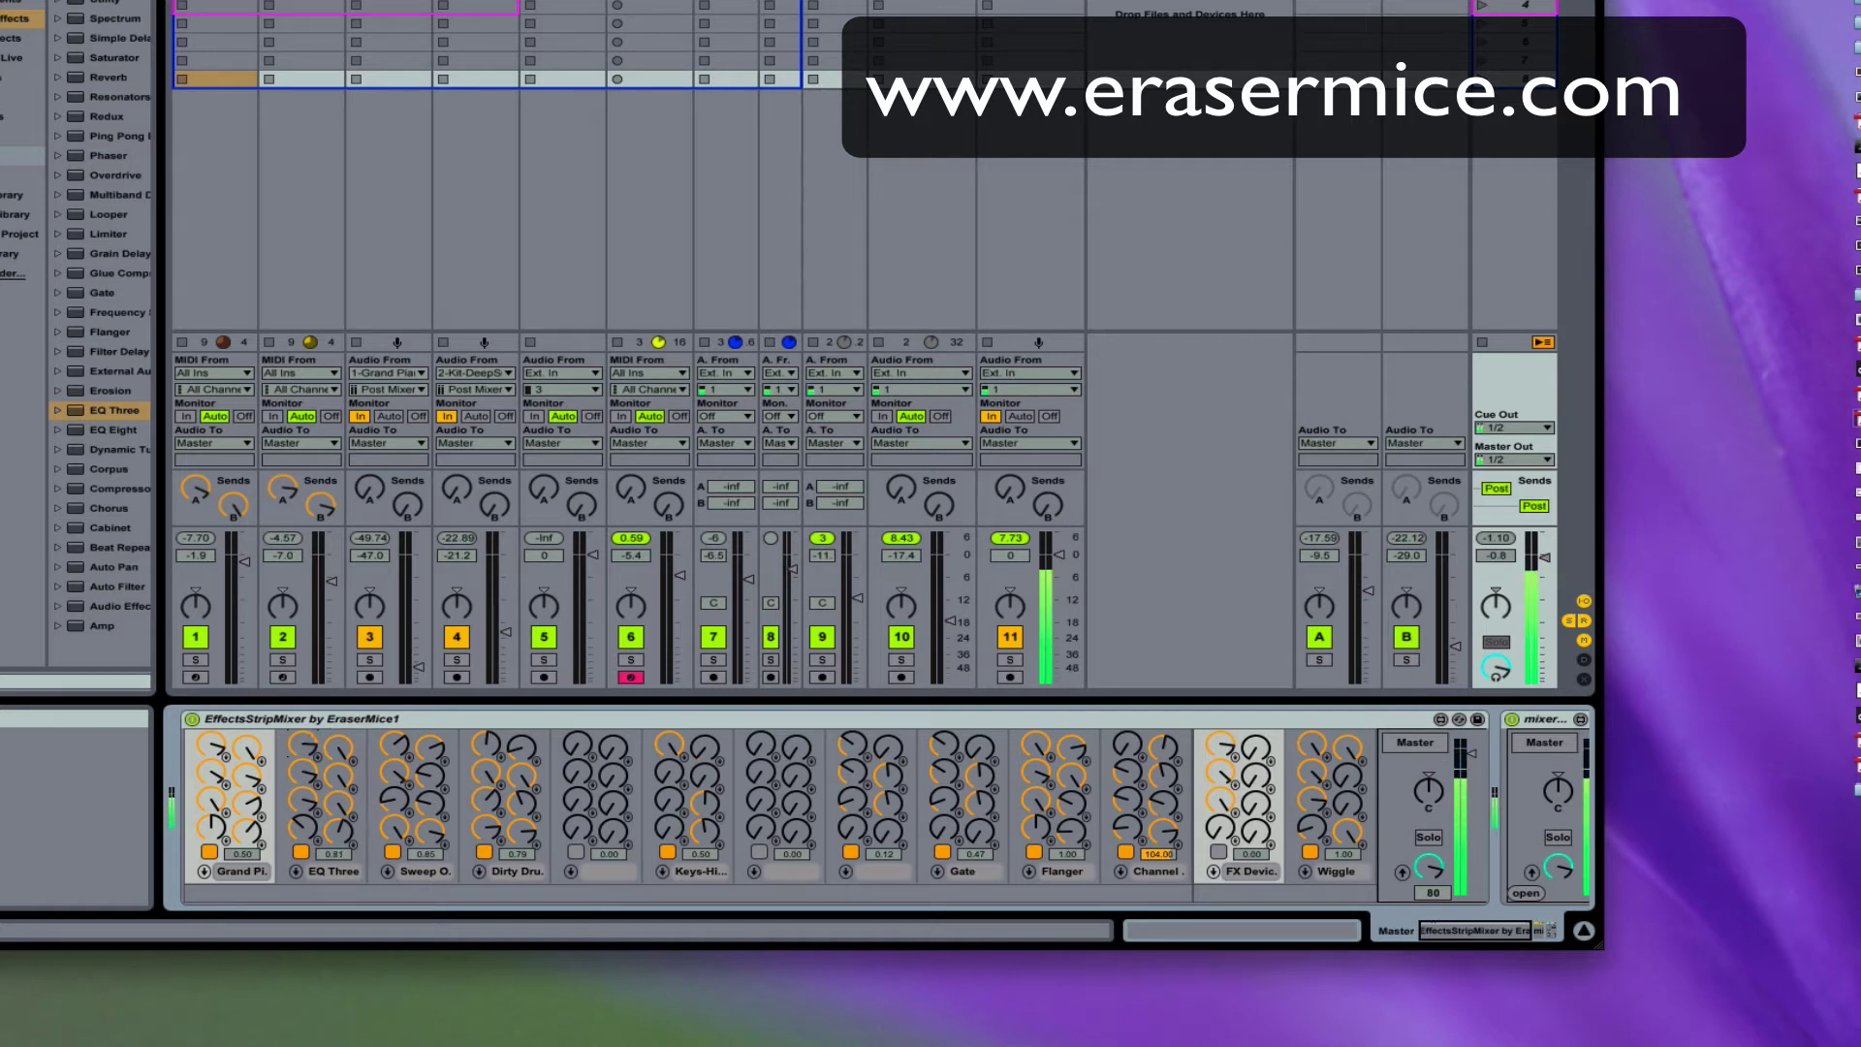
Step: With Boombox Drums chosen in the second strip, raise its Bass Gain and turn down the Grand Piano strip's second top-row knob
left_click(327, 866)
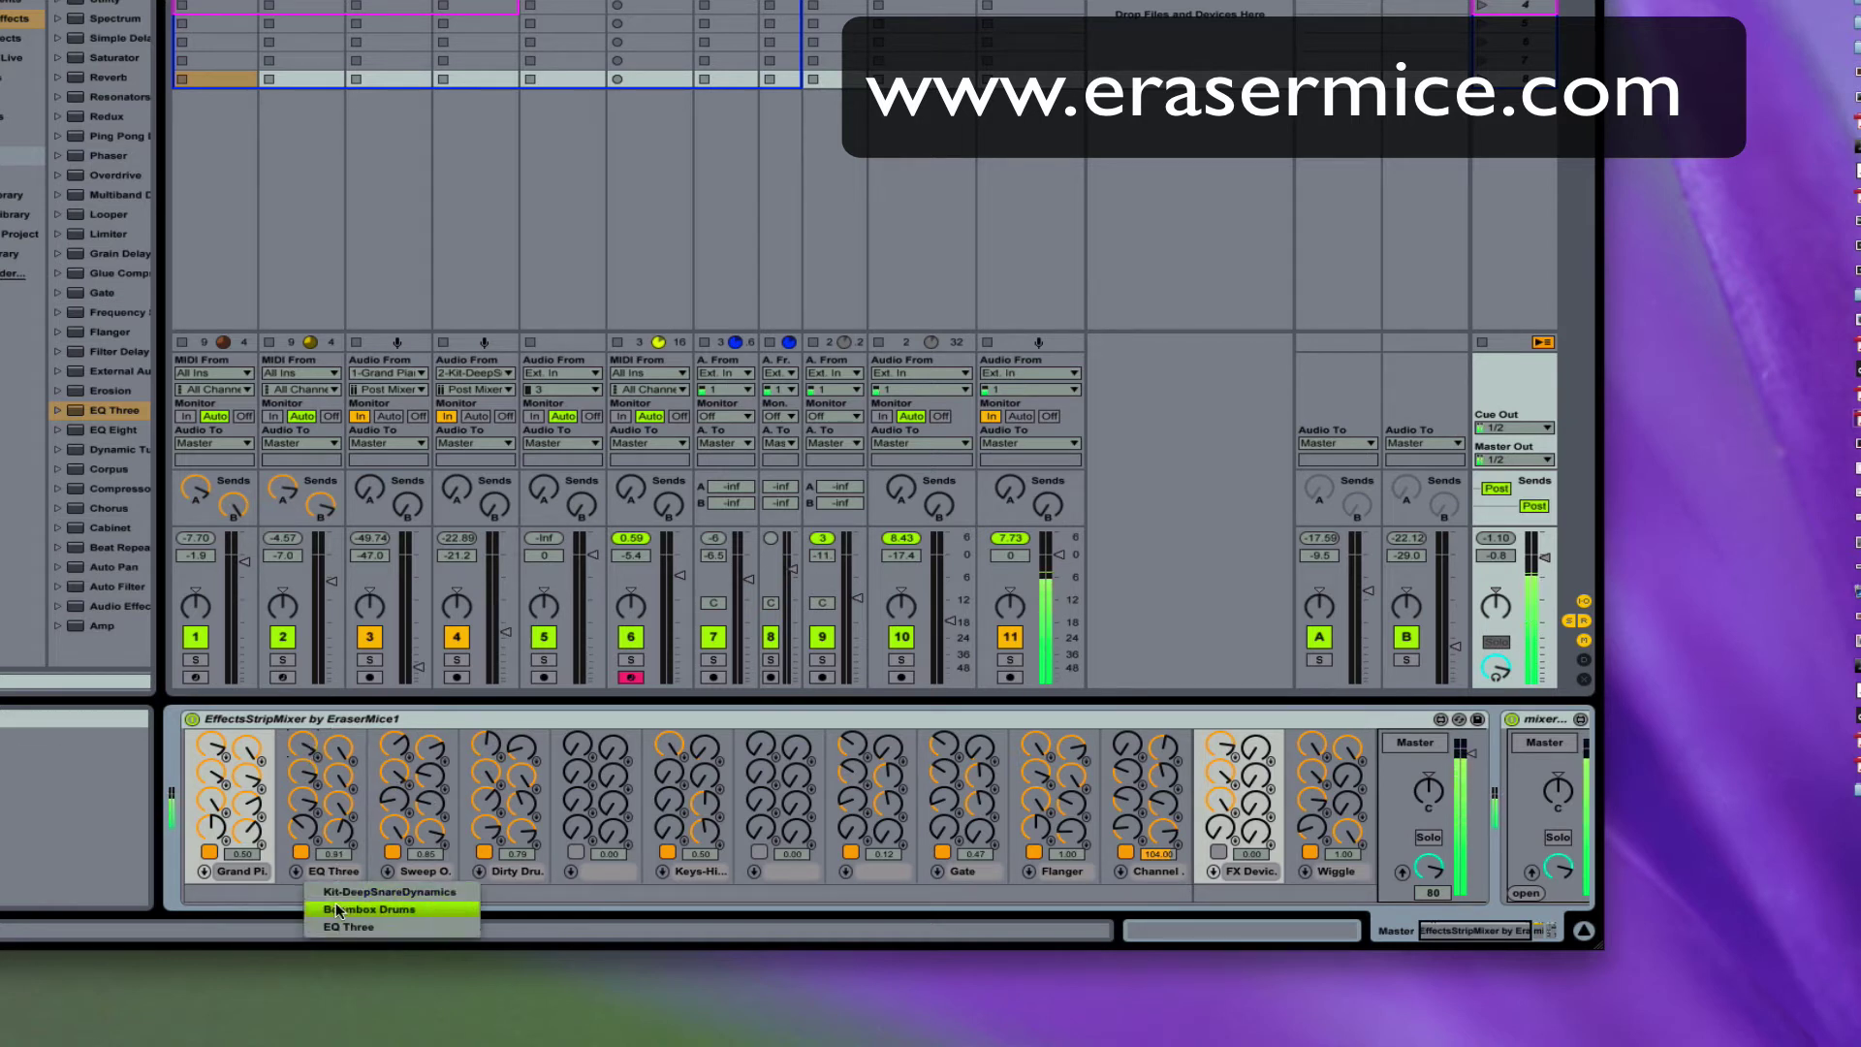
left_click(335, 898)
left_click_drag(309, 761, 308, 742)
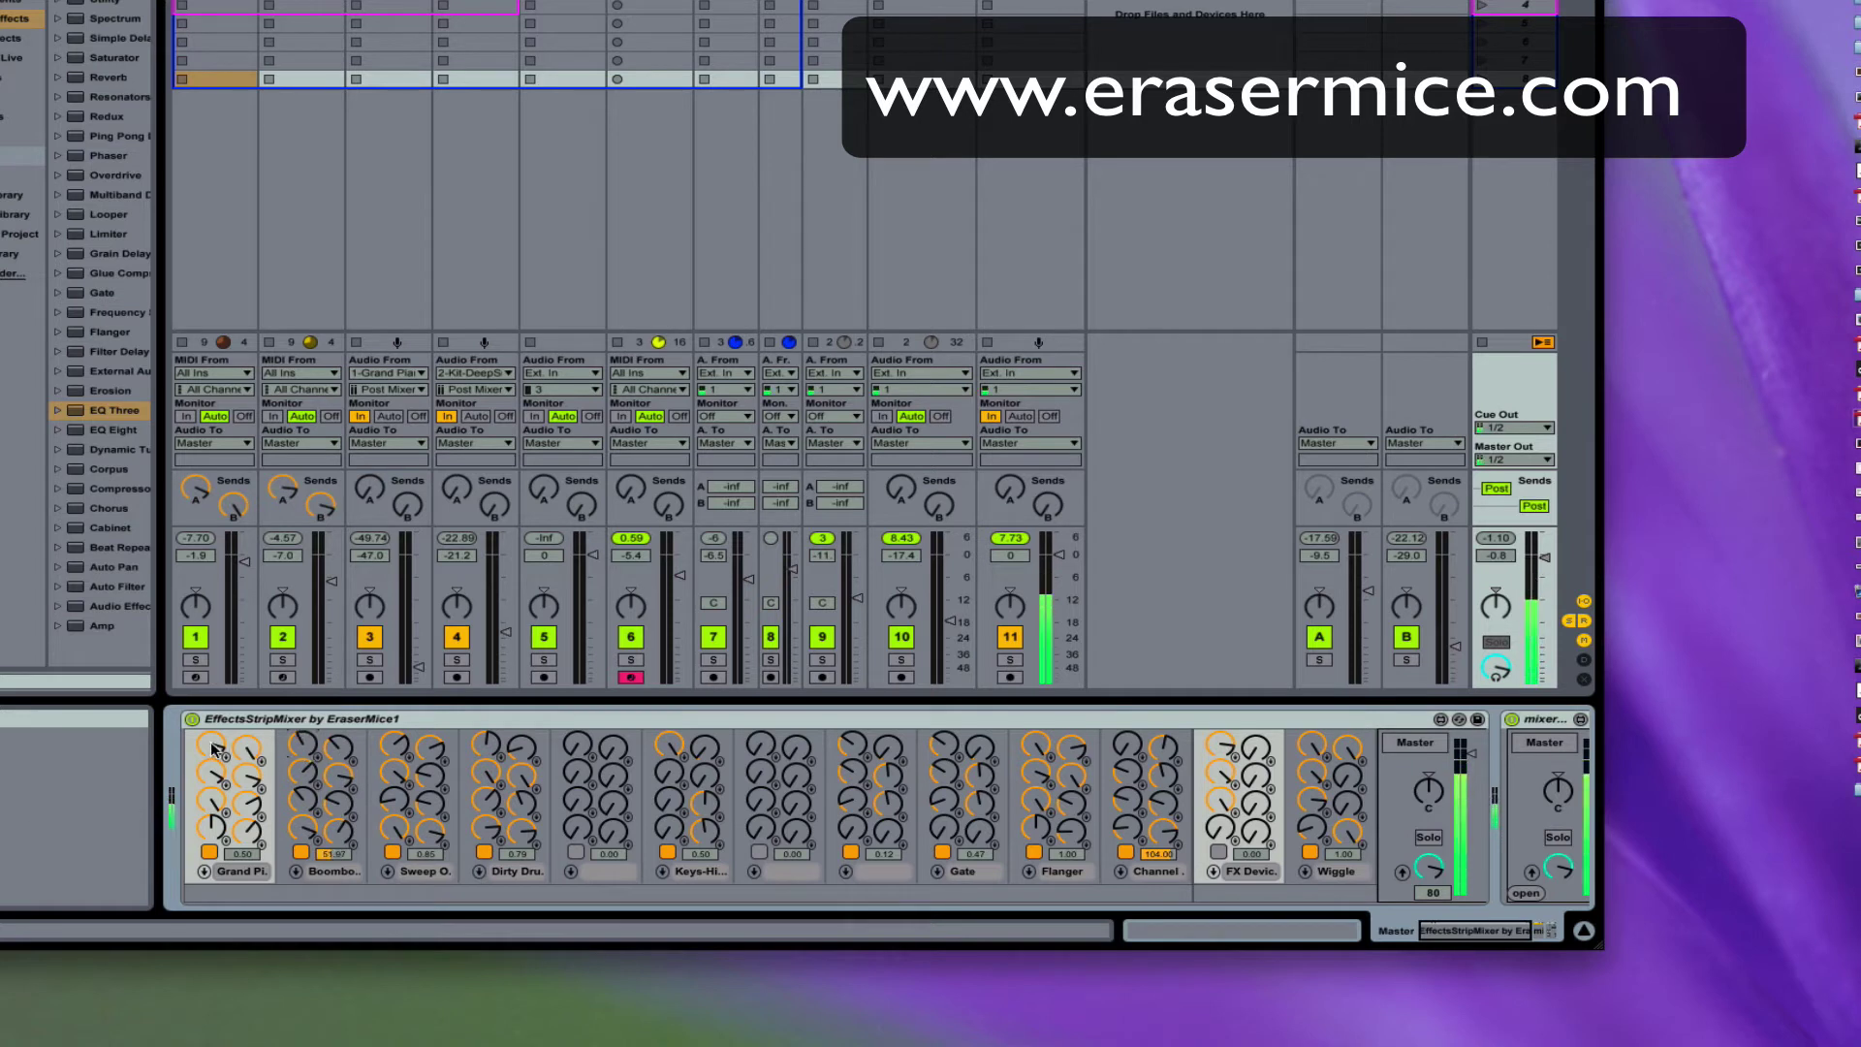
left_click_drag(247, 747, 247, 767)
scroll(1457, 805, "right", 5)
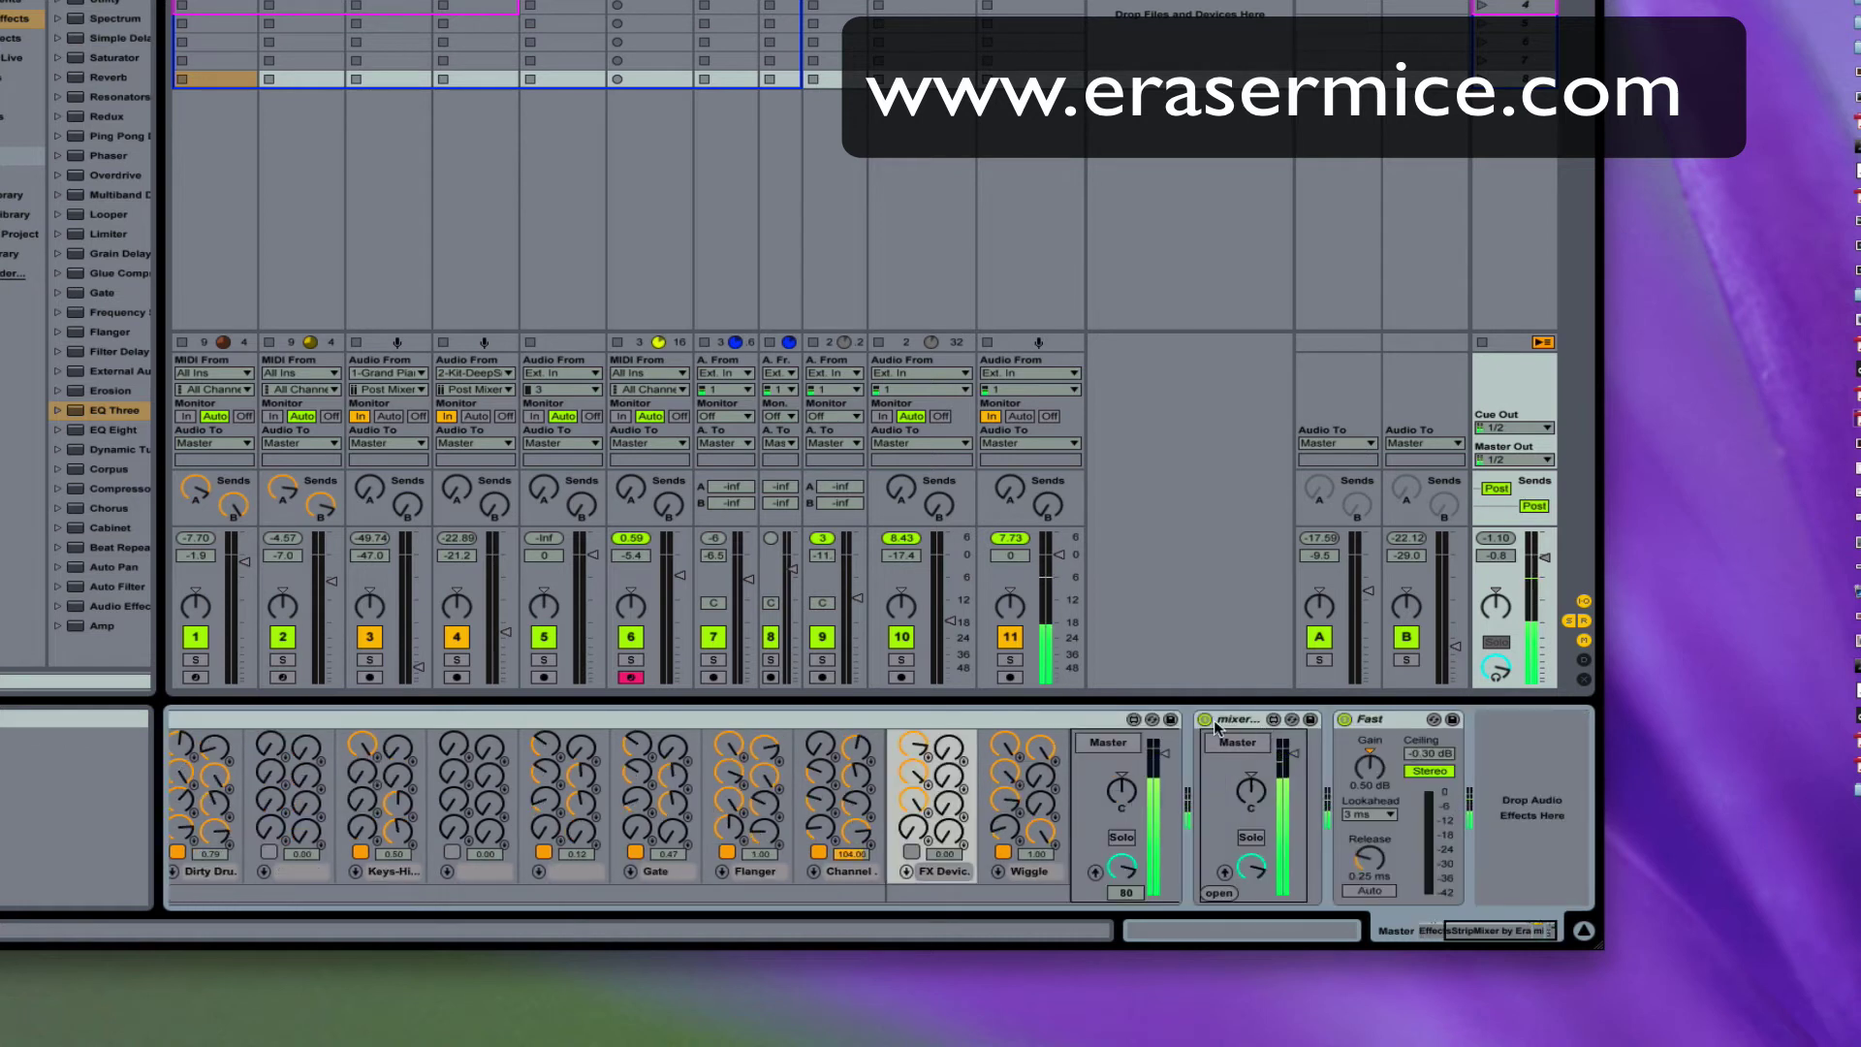
Step: Fold the EffectsStripMixer device in the Master track's device chain, leaving mixerView and the Fast limiter expanded
left_click(1243, 722)
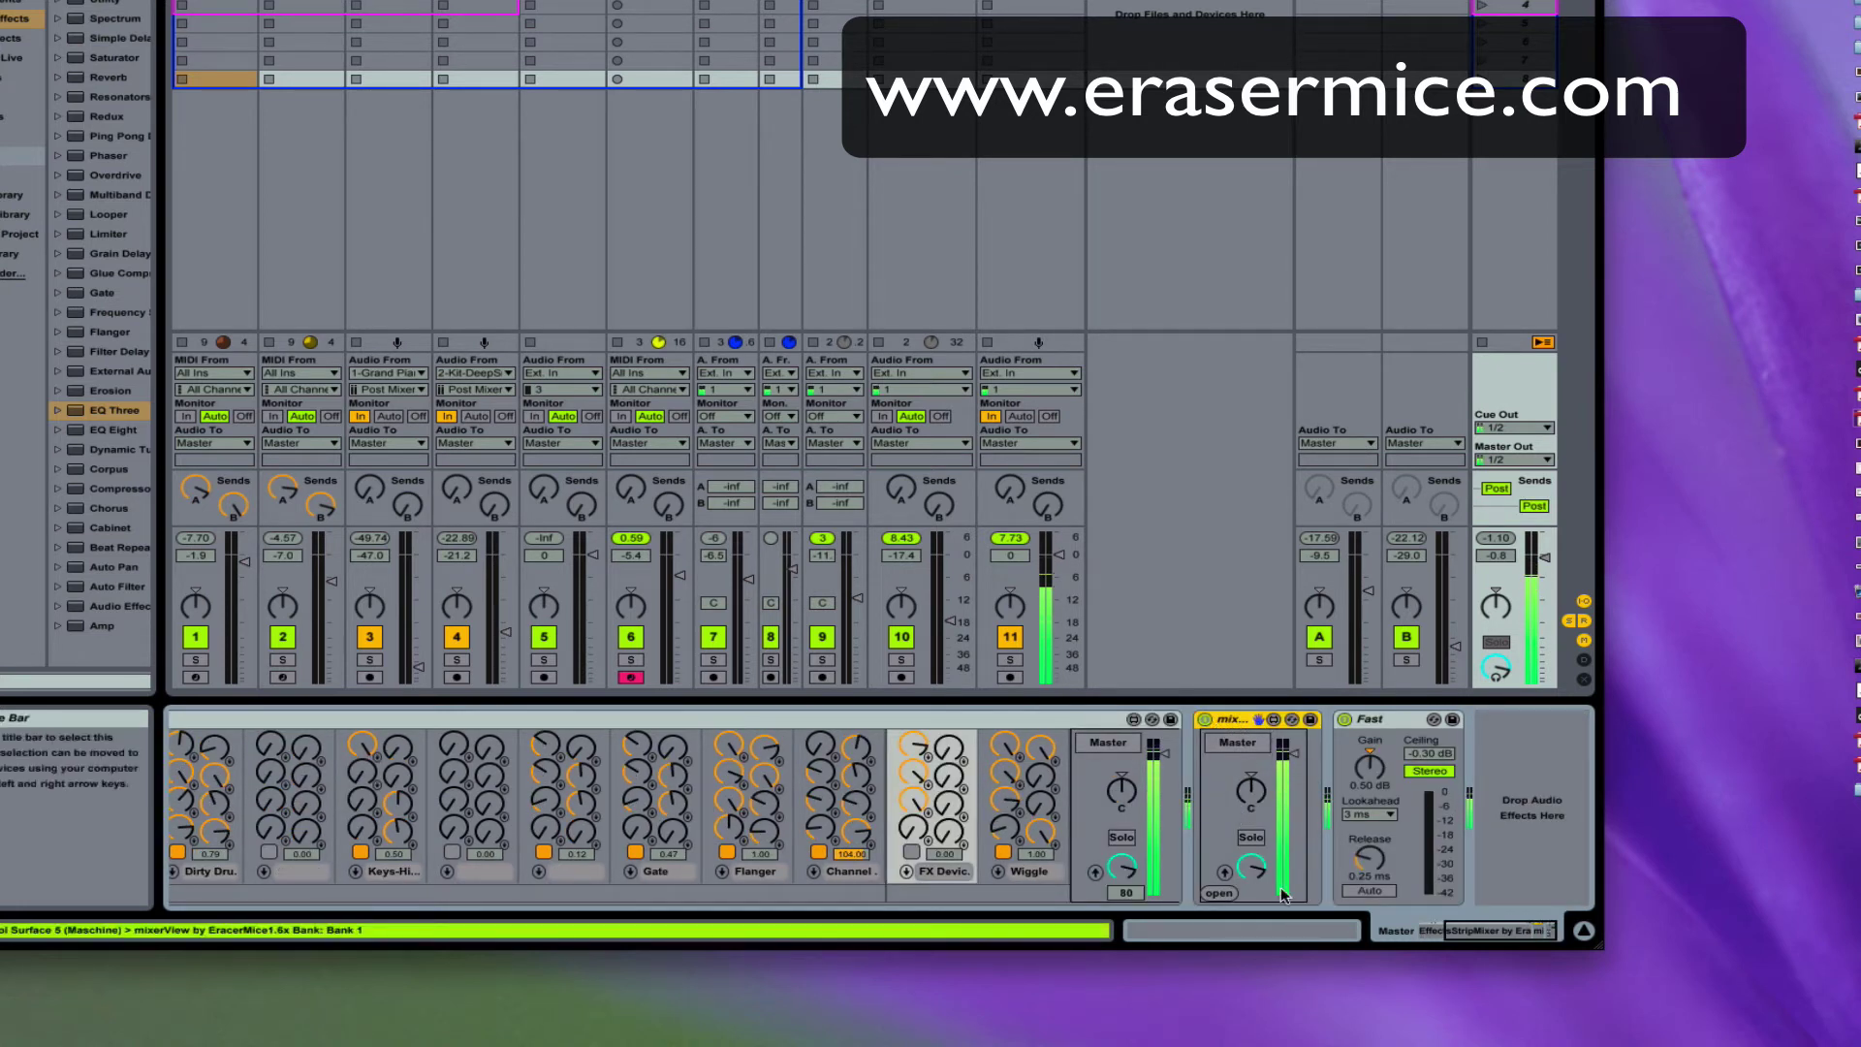
left_click(942, 718)
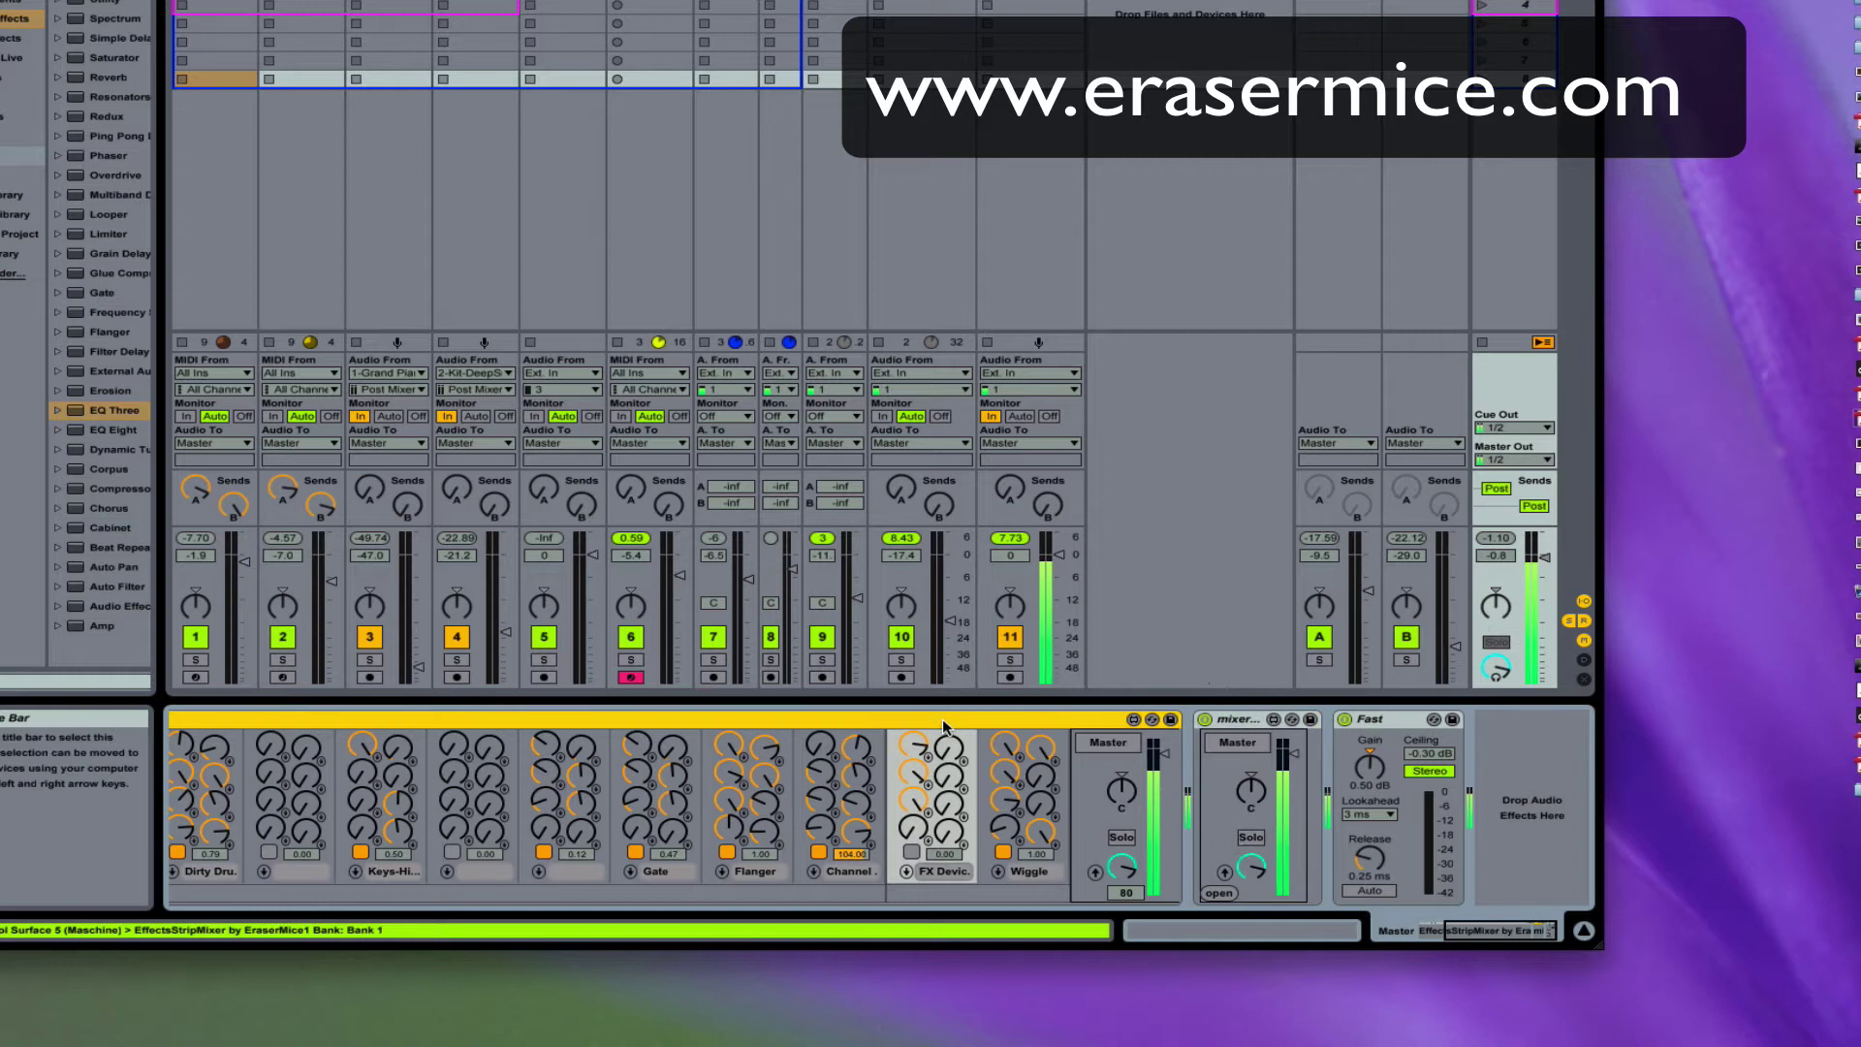
key("Delete")
key("ctrl+z")
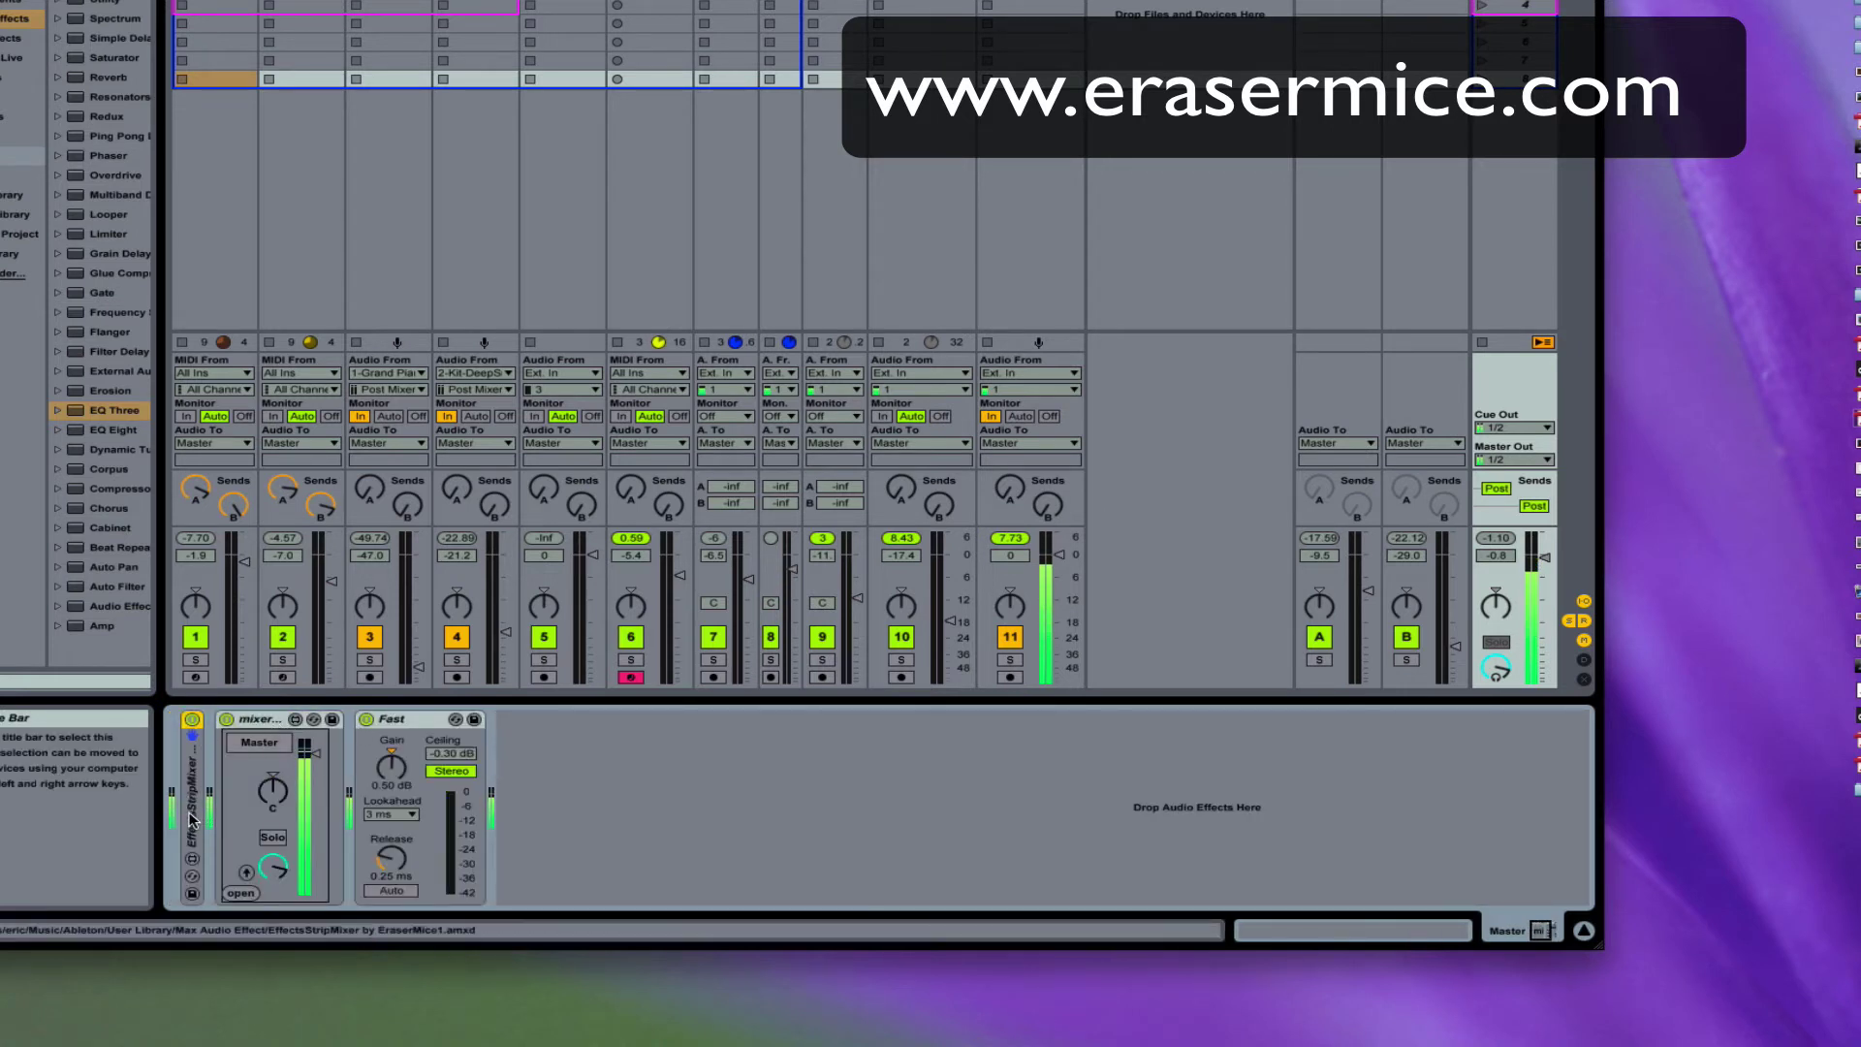
key("Delete")
key("ctrl+z")
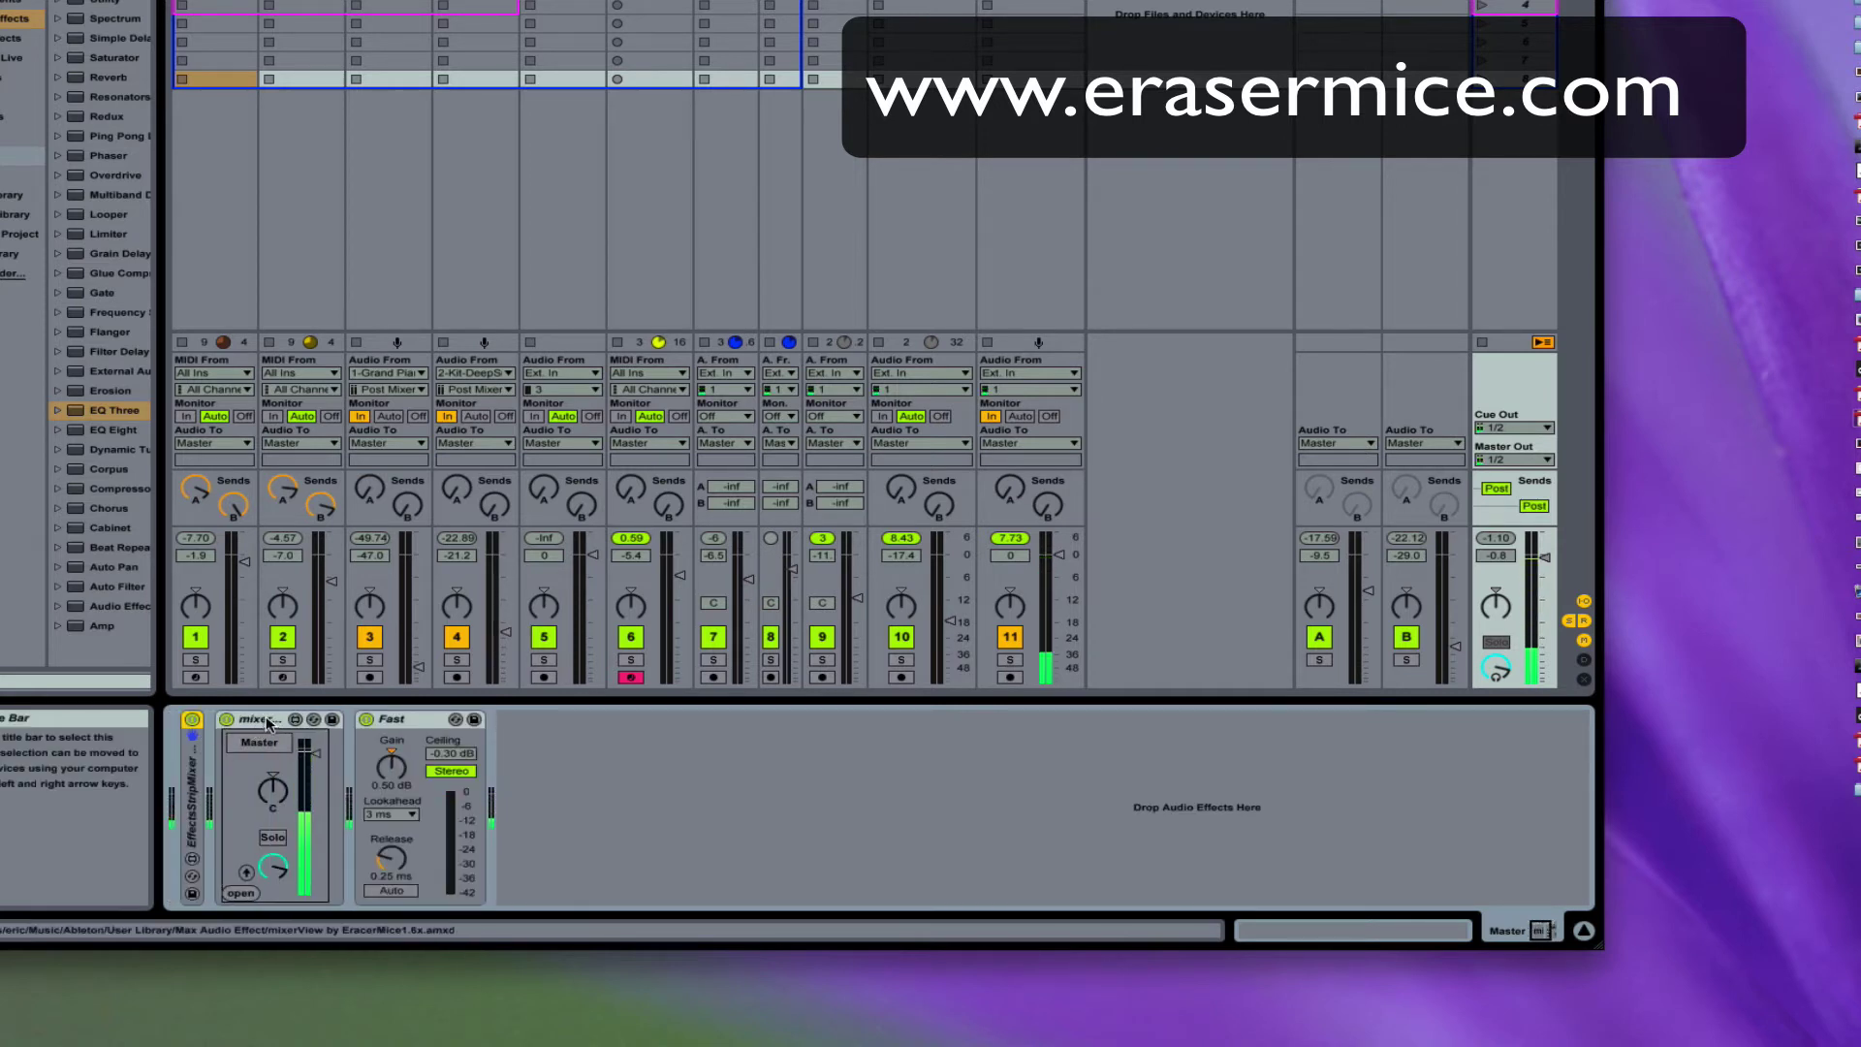
Step: Open mixerView's floating window, enlarge it to show full-length faders, and raise track 11's volume to about 0.8 dB
left_click(241, 890)
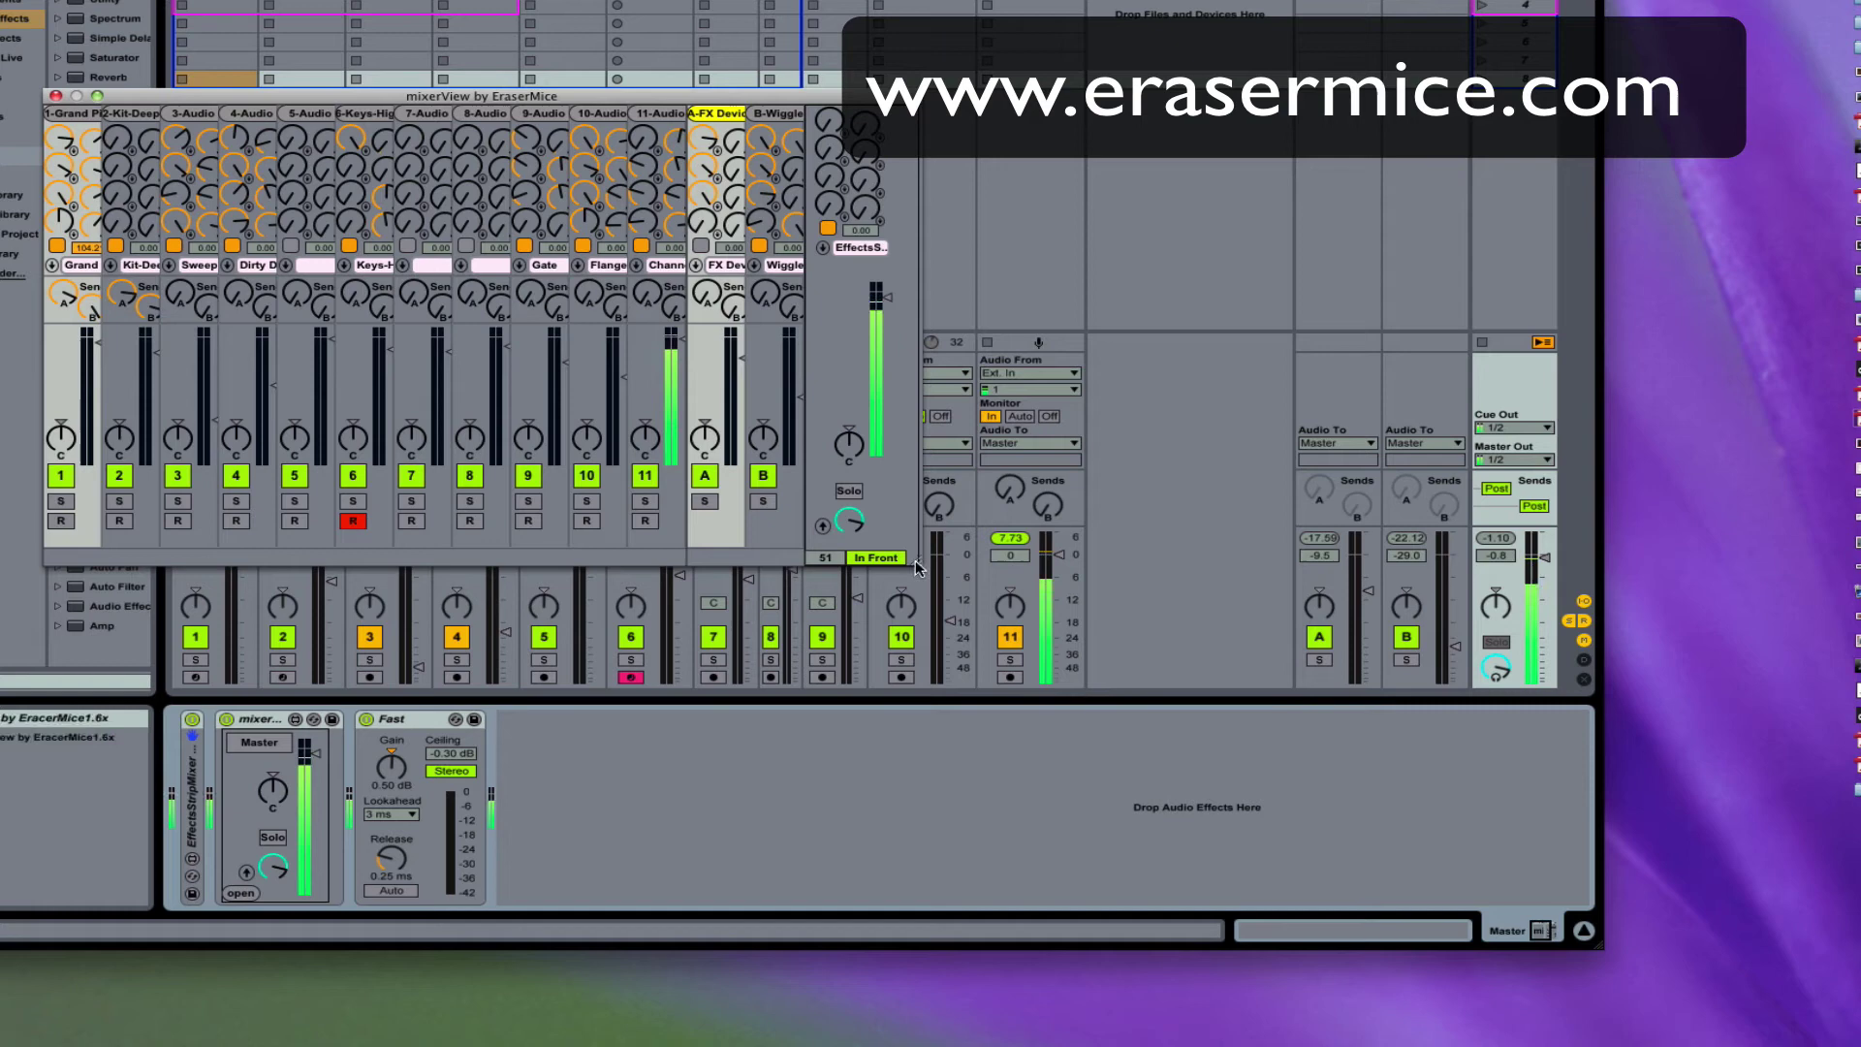
left_click_drag(917, 568, 1351, 736)
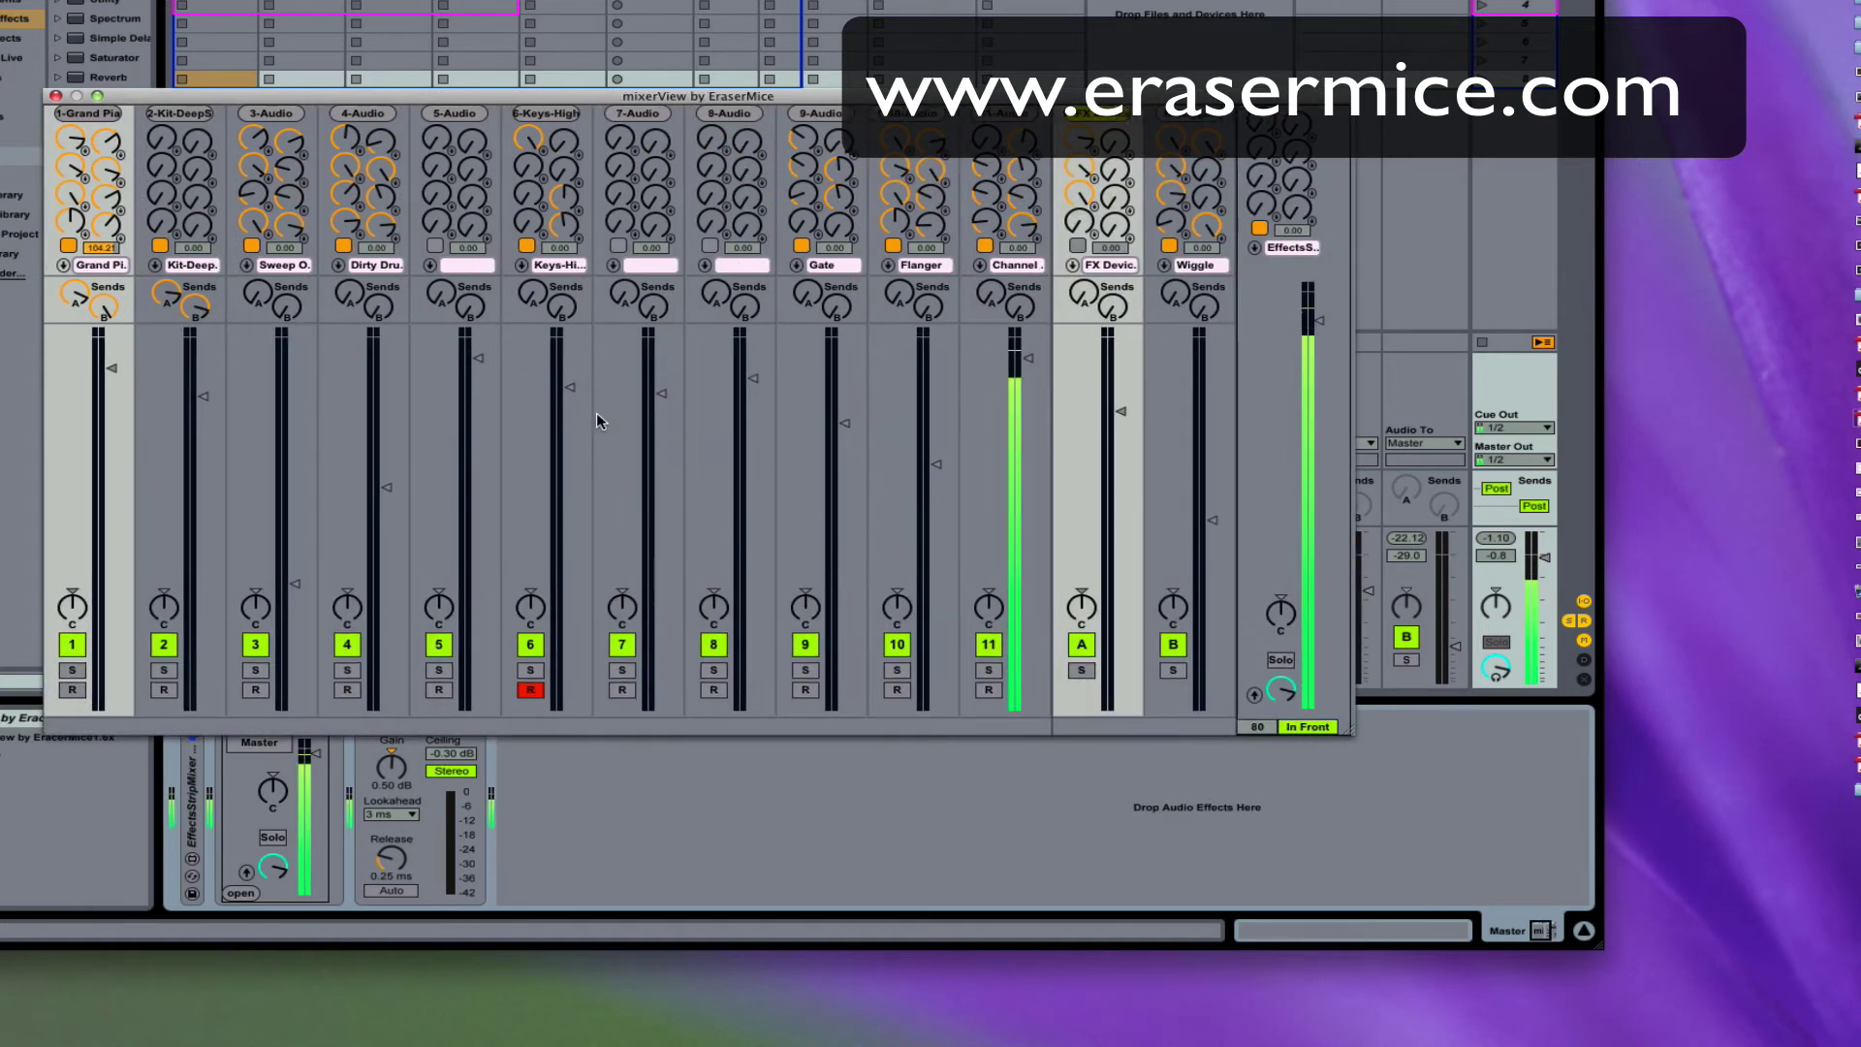
mouse_move(1029, 359)
left_mouse_down()
mouse_move(1030, 473)
mouse_move(1029, 363)
left_mouse_up()
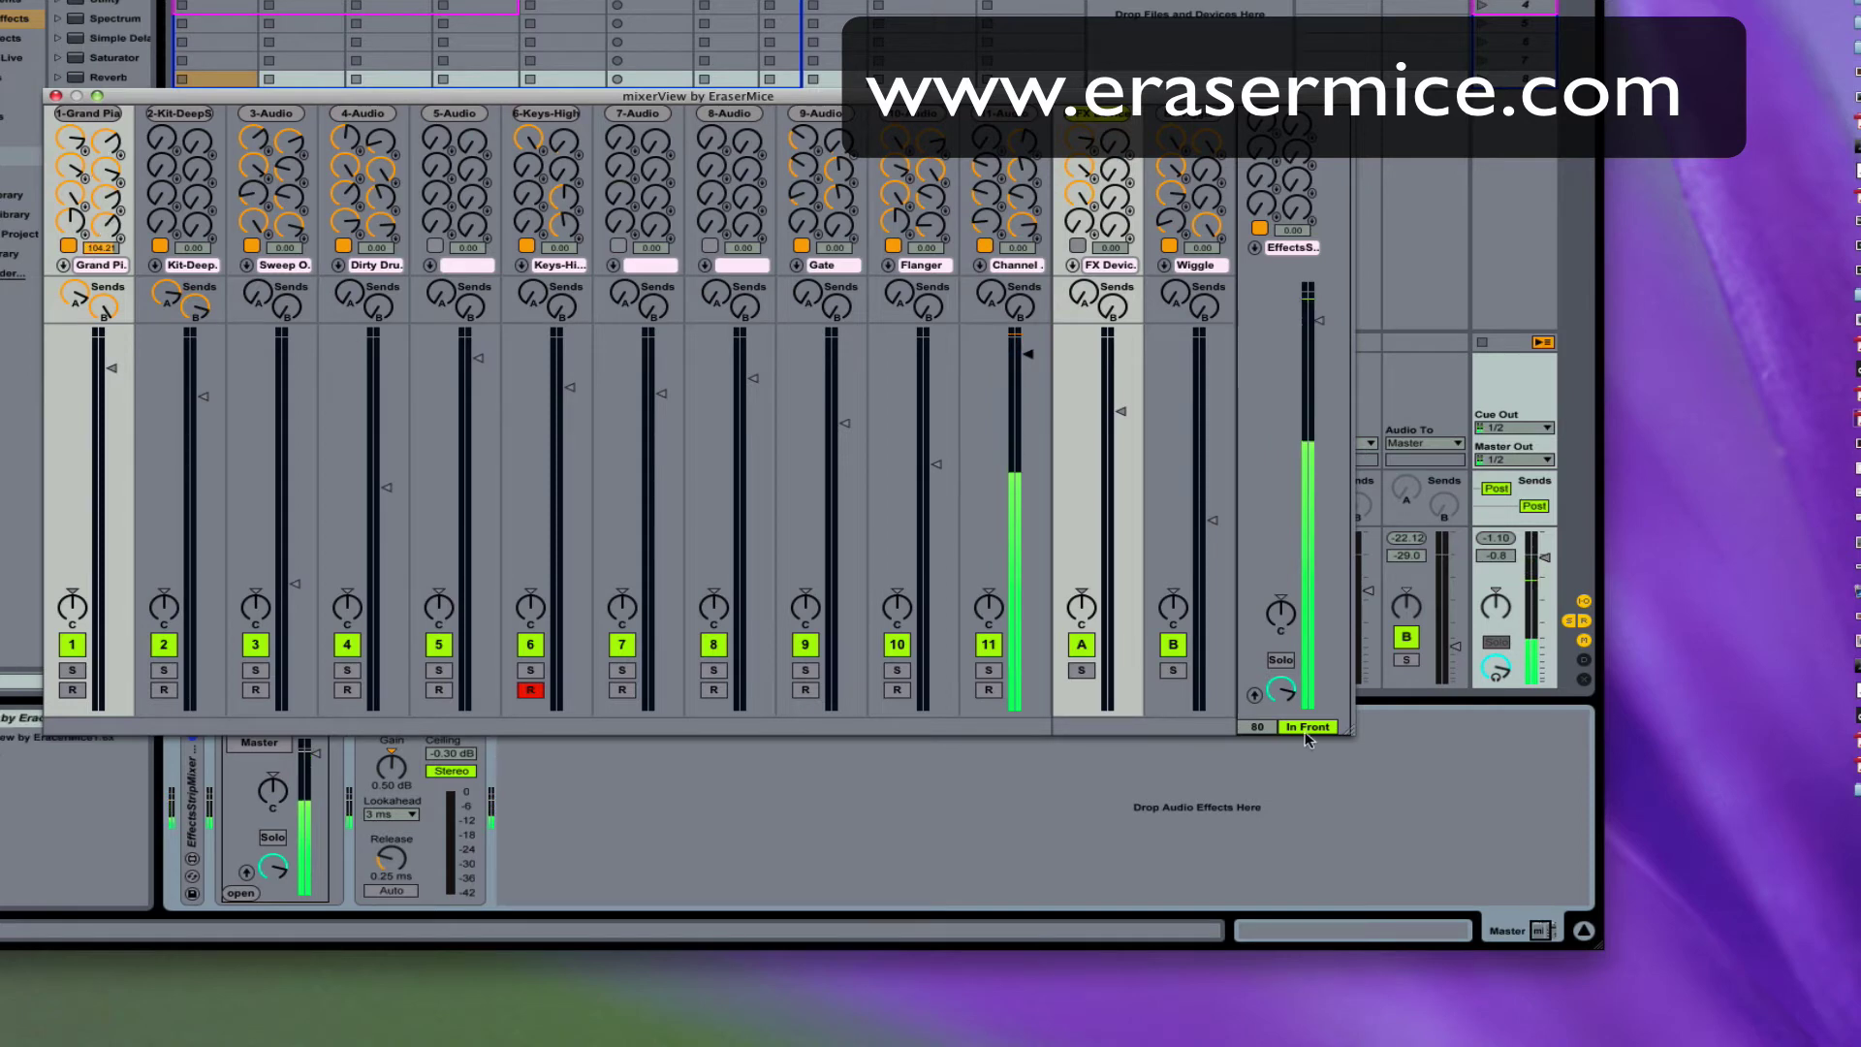
Step: Shrink the mixerView window to just the device knobs and sends, and move it down over the track mixer
left_click_drag(1346, 724, 1315, 339)
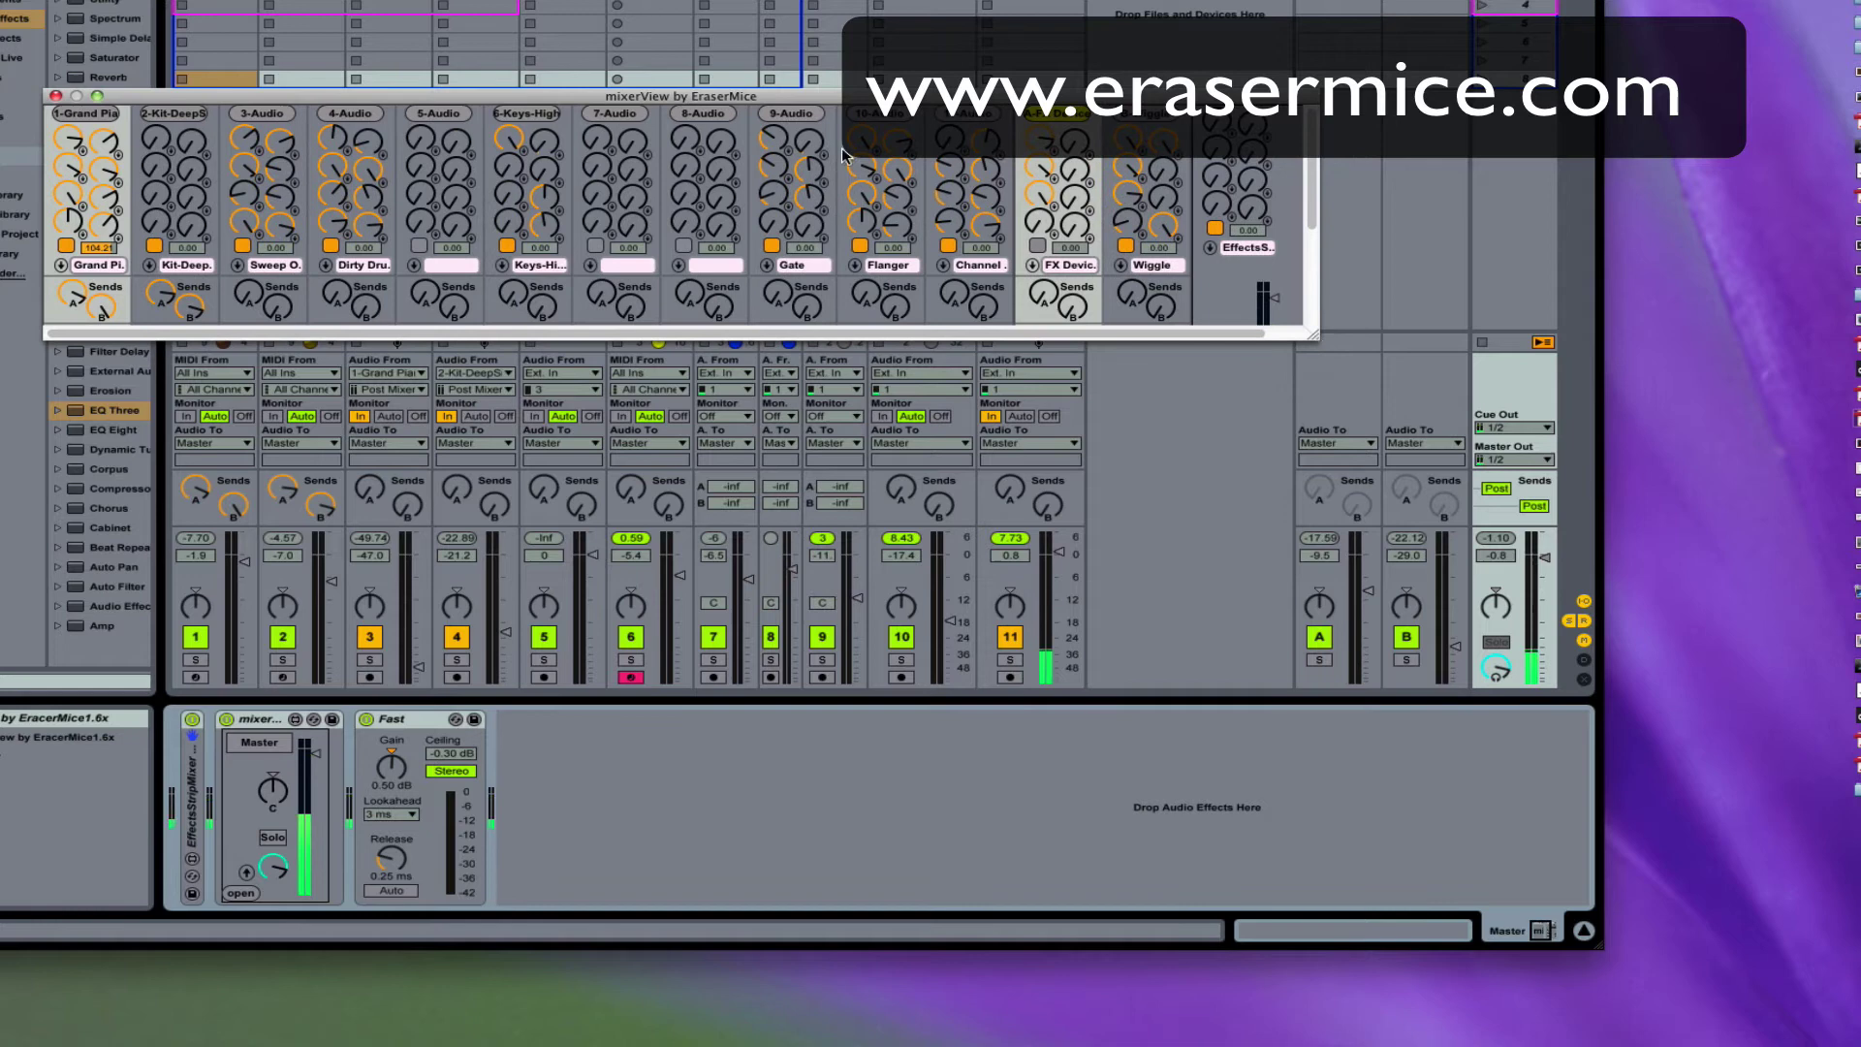
left_click_drag(760, 96, 804, 401)
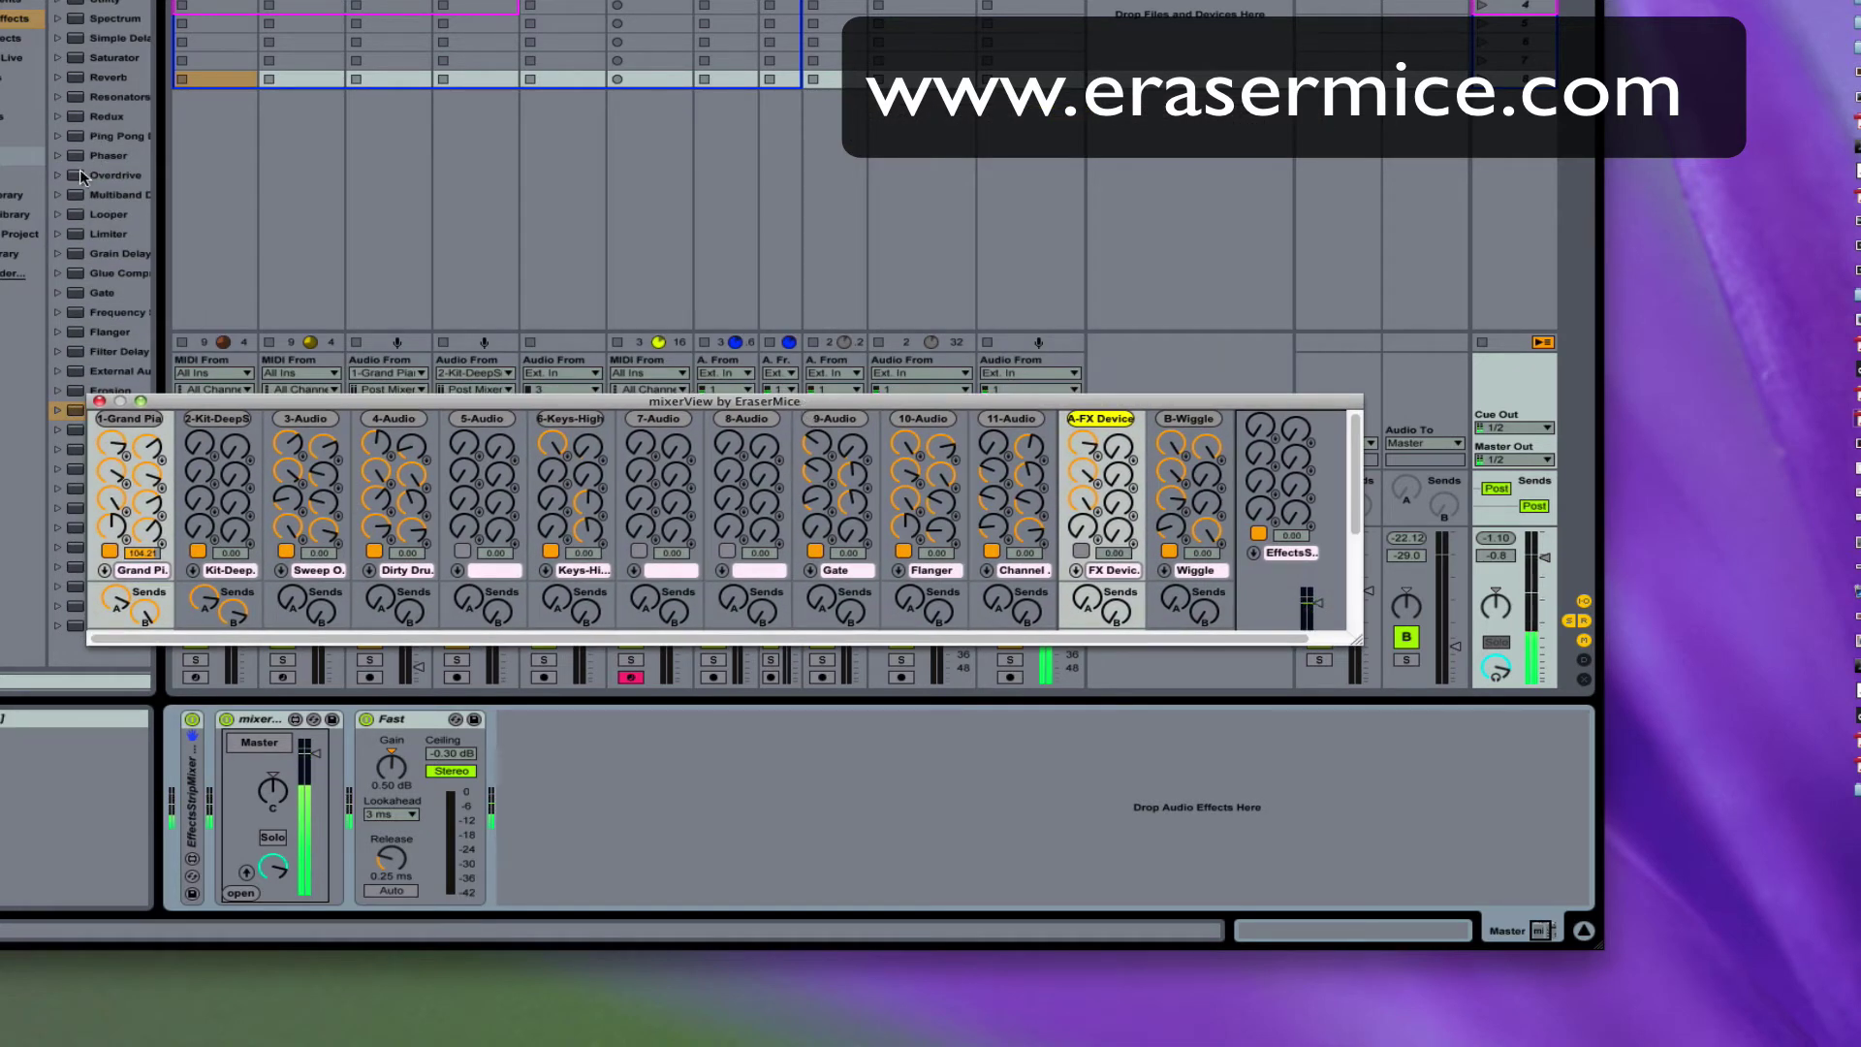
Step: Widen the browser to read the device names, and add mixerView by EracerMice1.6x.amxd at the end of the Master track's device chain
left_click(29, 214)
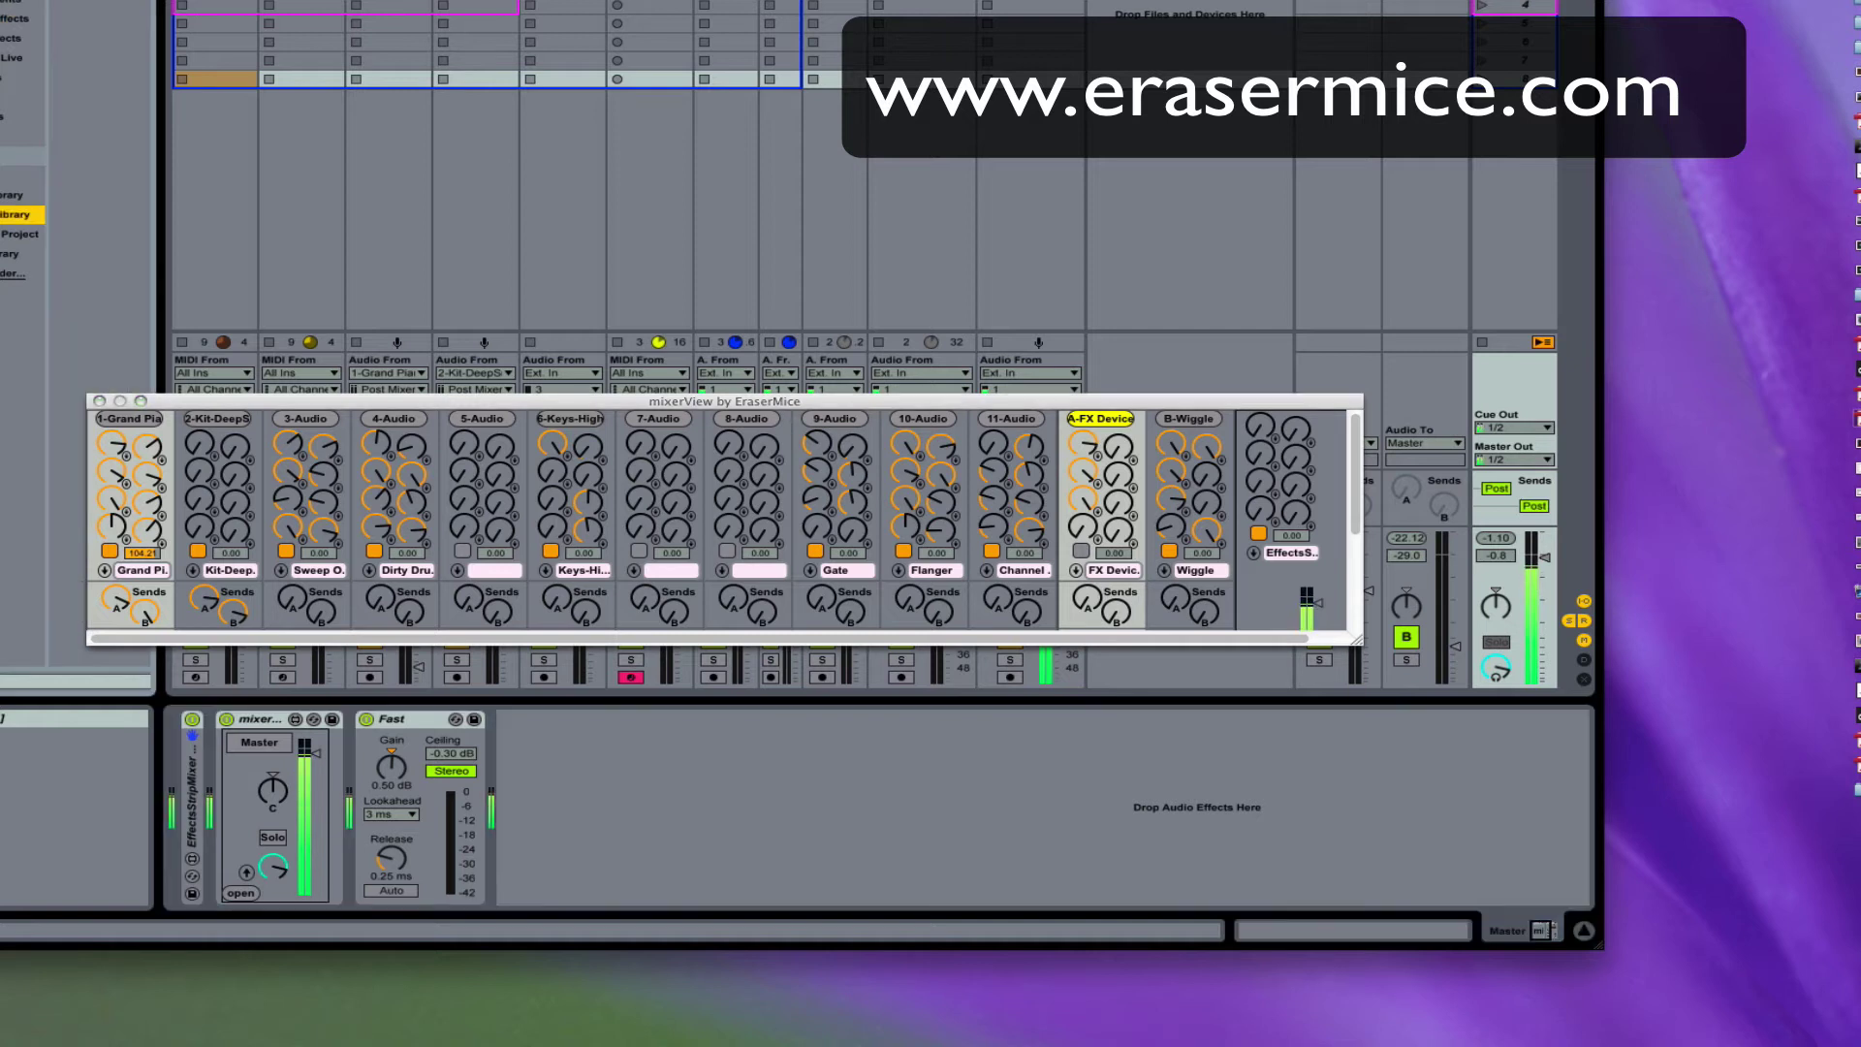
left_click(29, 196)
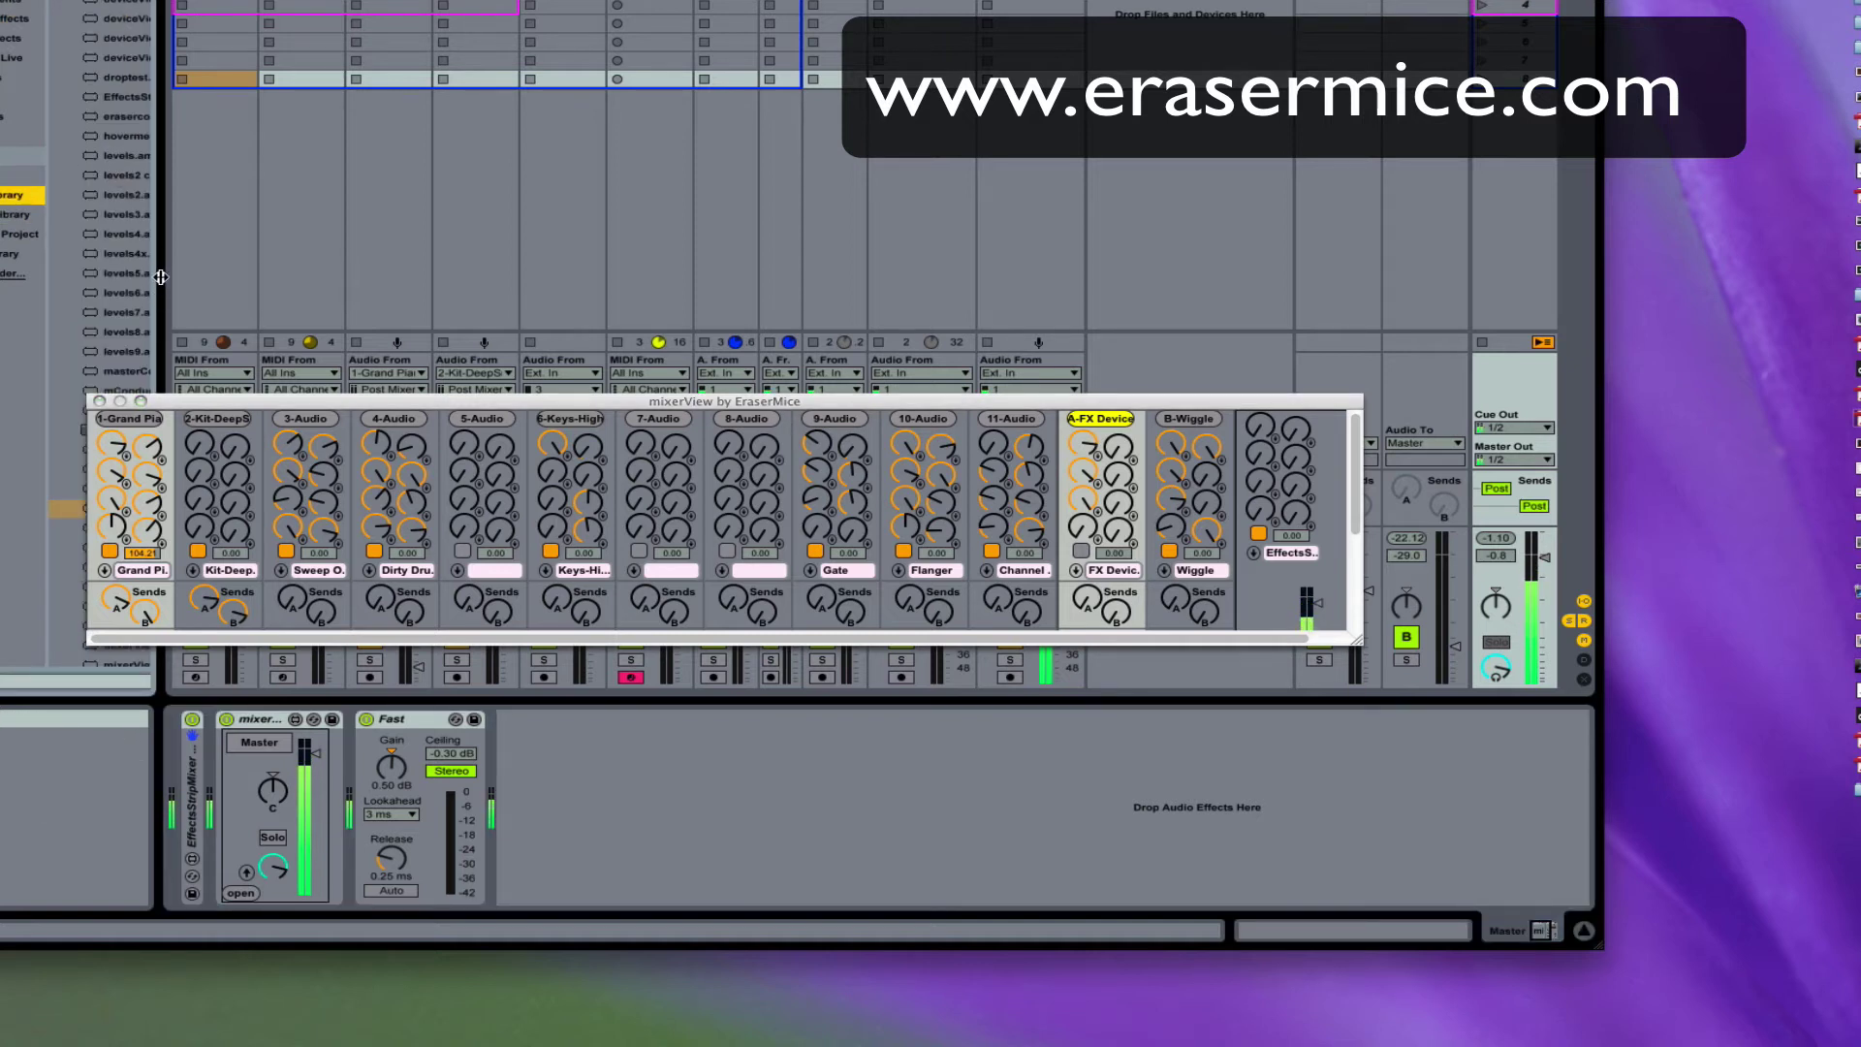
left_click_drag(161, 281, 291, 276)
scroll(205, 85, "down", 10)
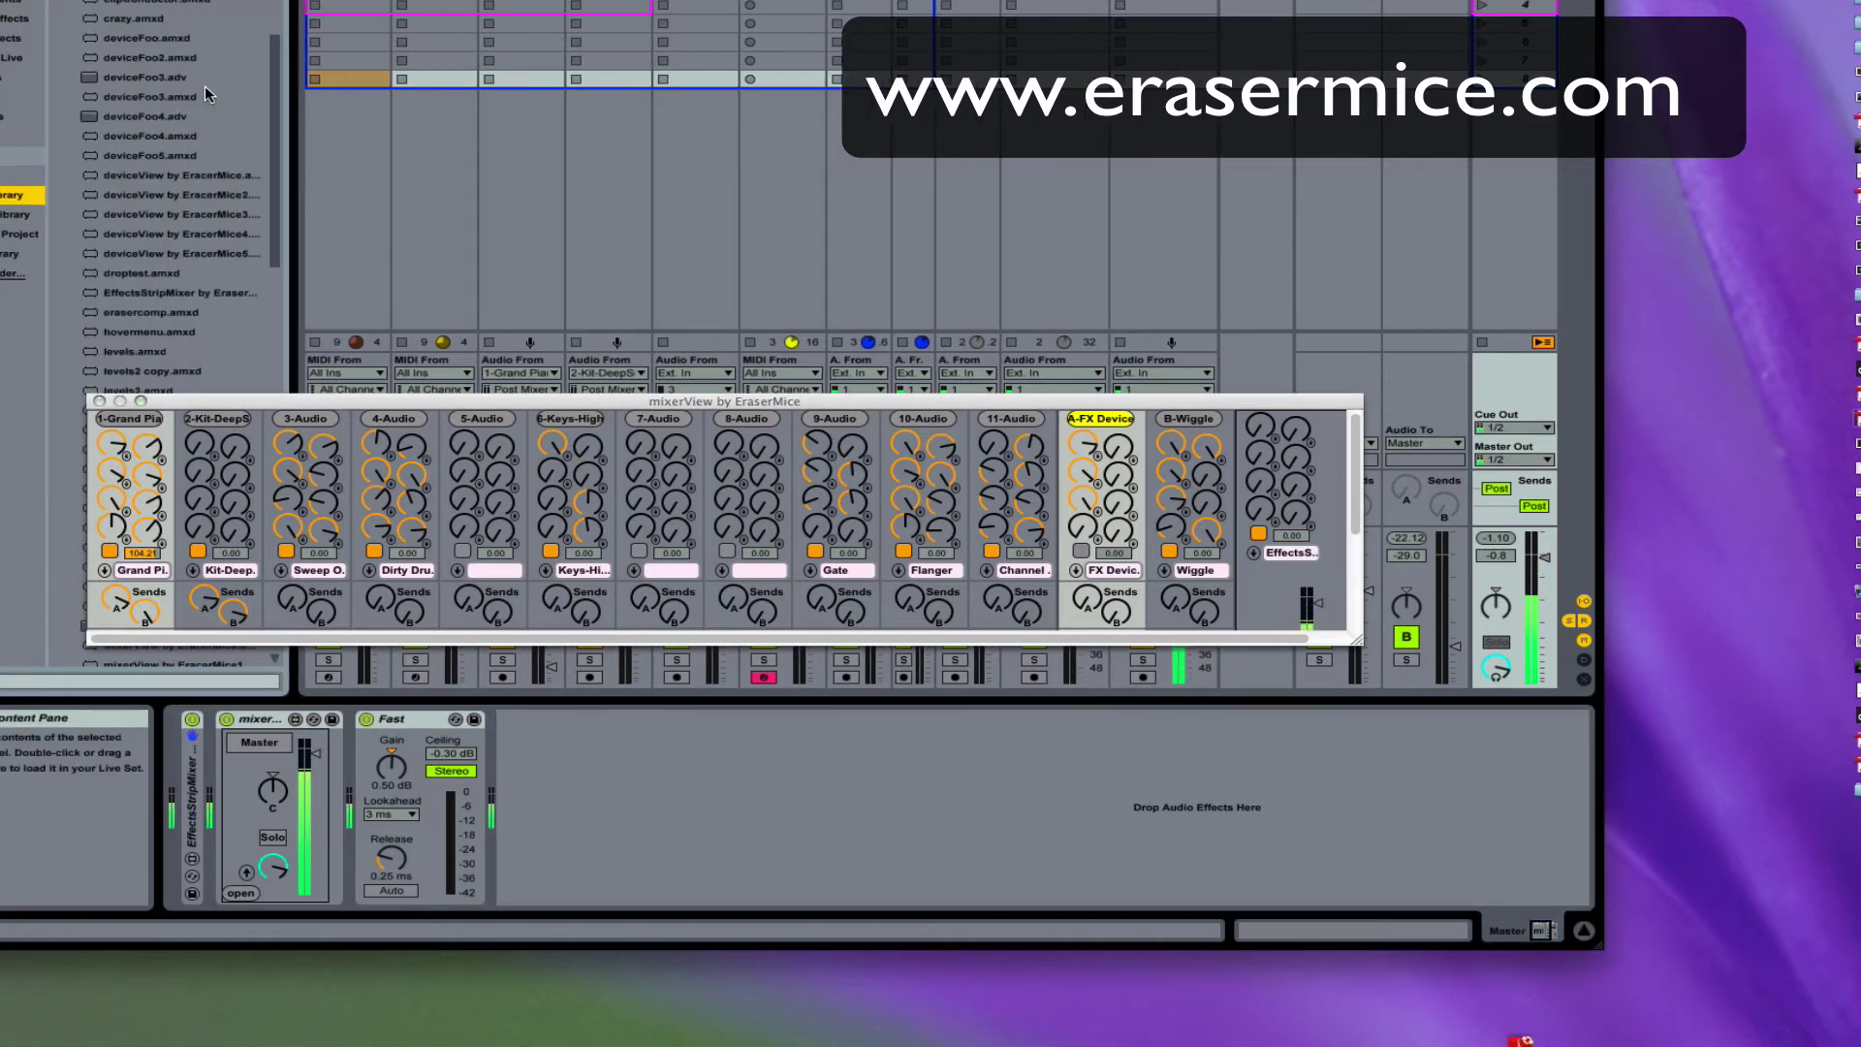
left_click(126, 214)
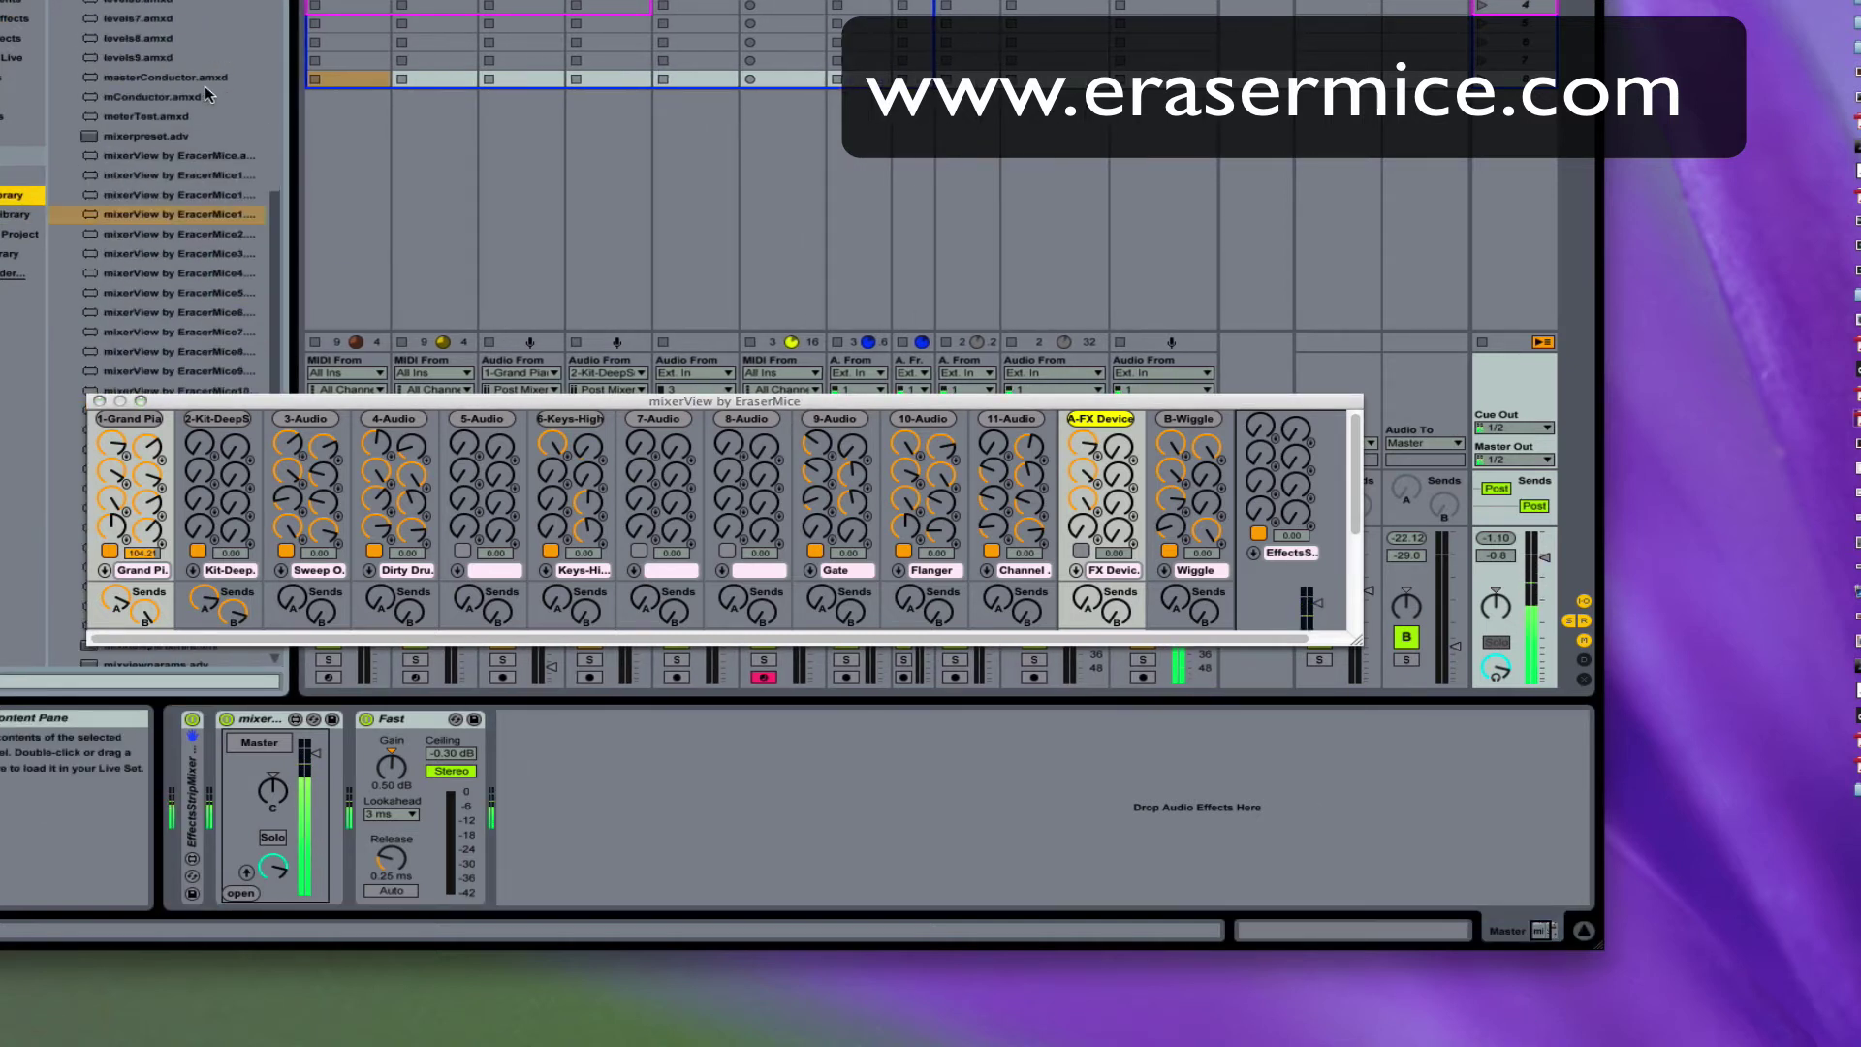
left_click(120, 221)
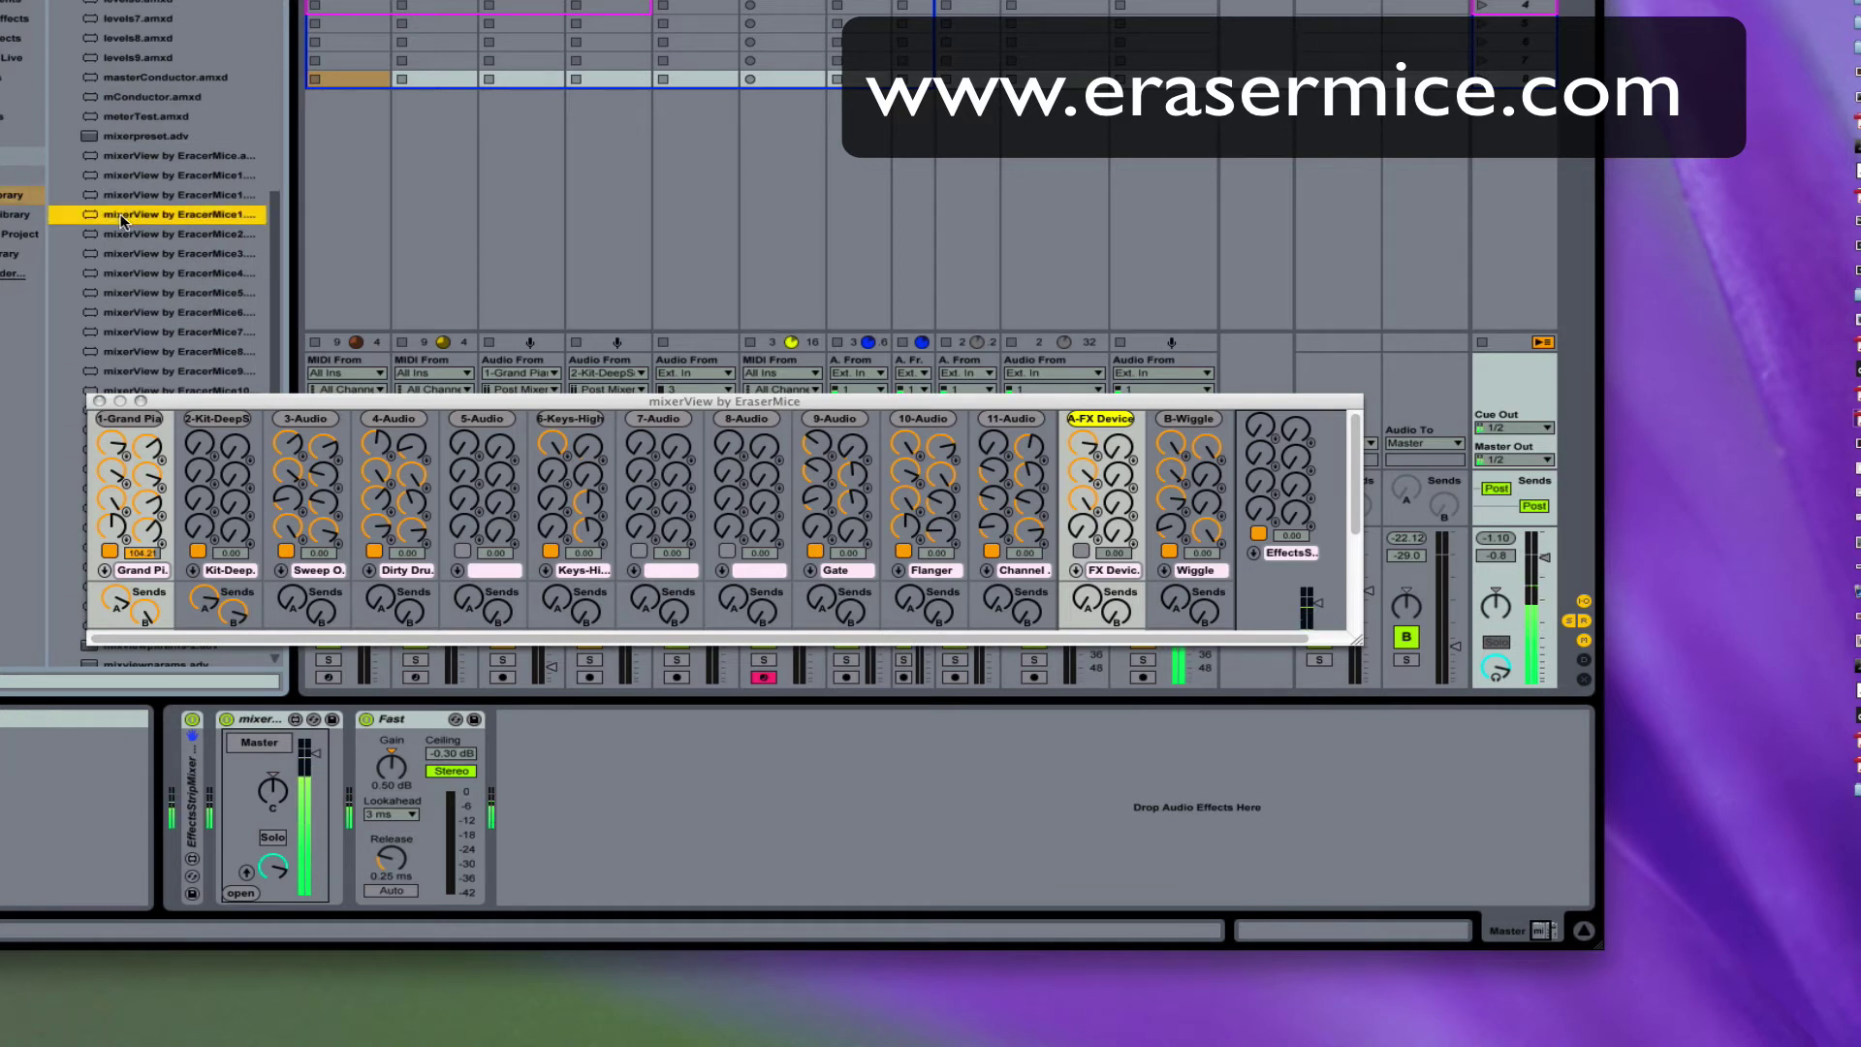
left_click_drag(289, 211, 617, 749)
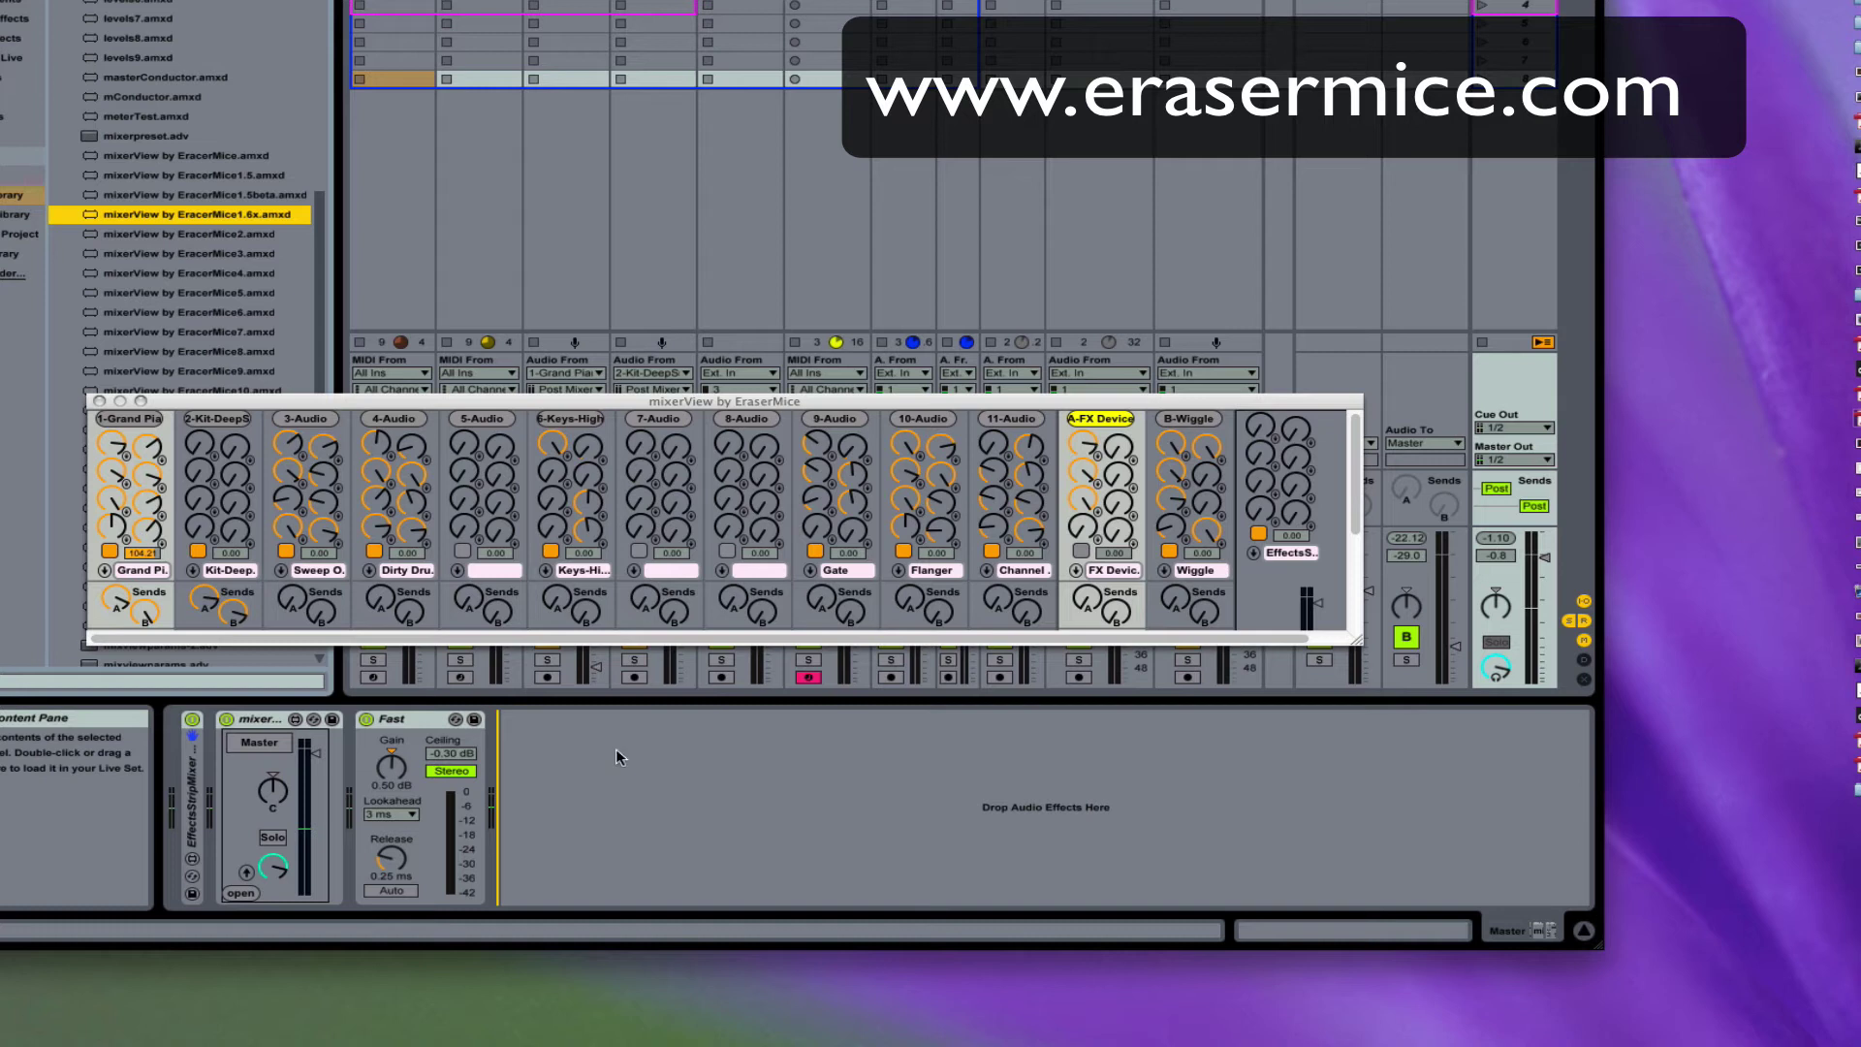
left_click_drag(615, 748, 614, 748)
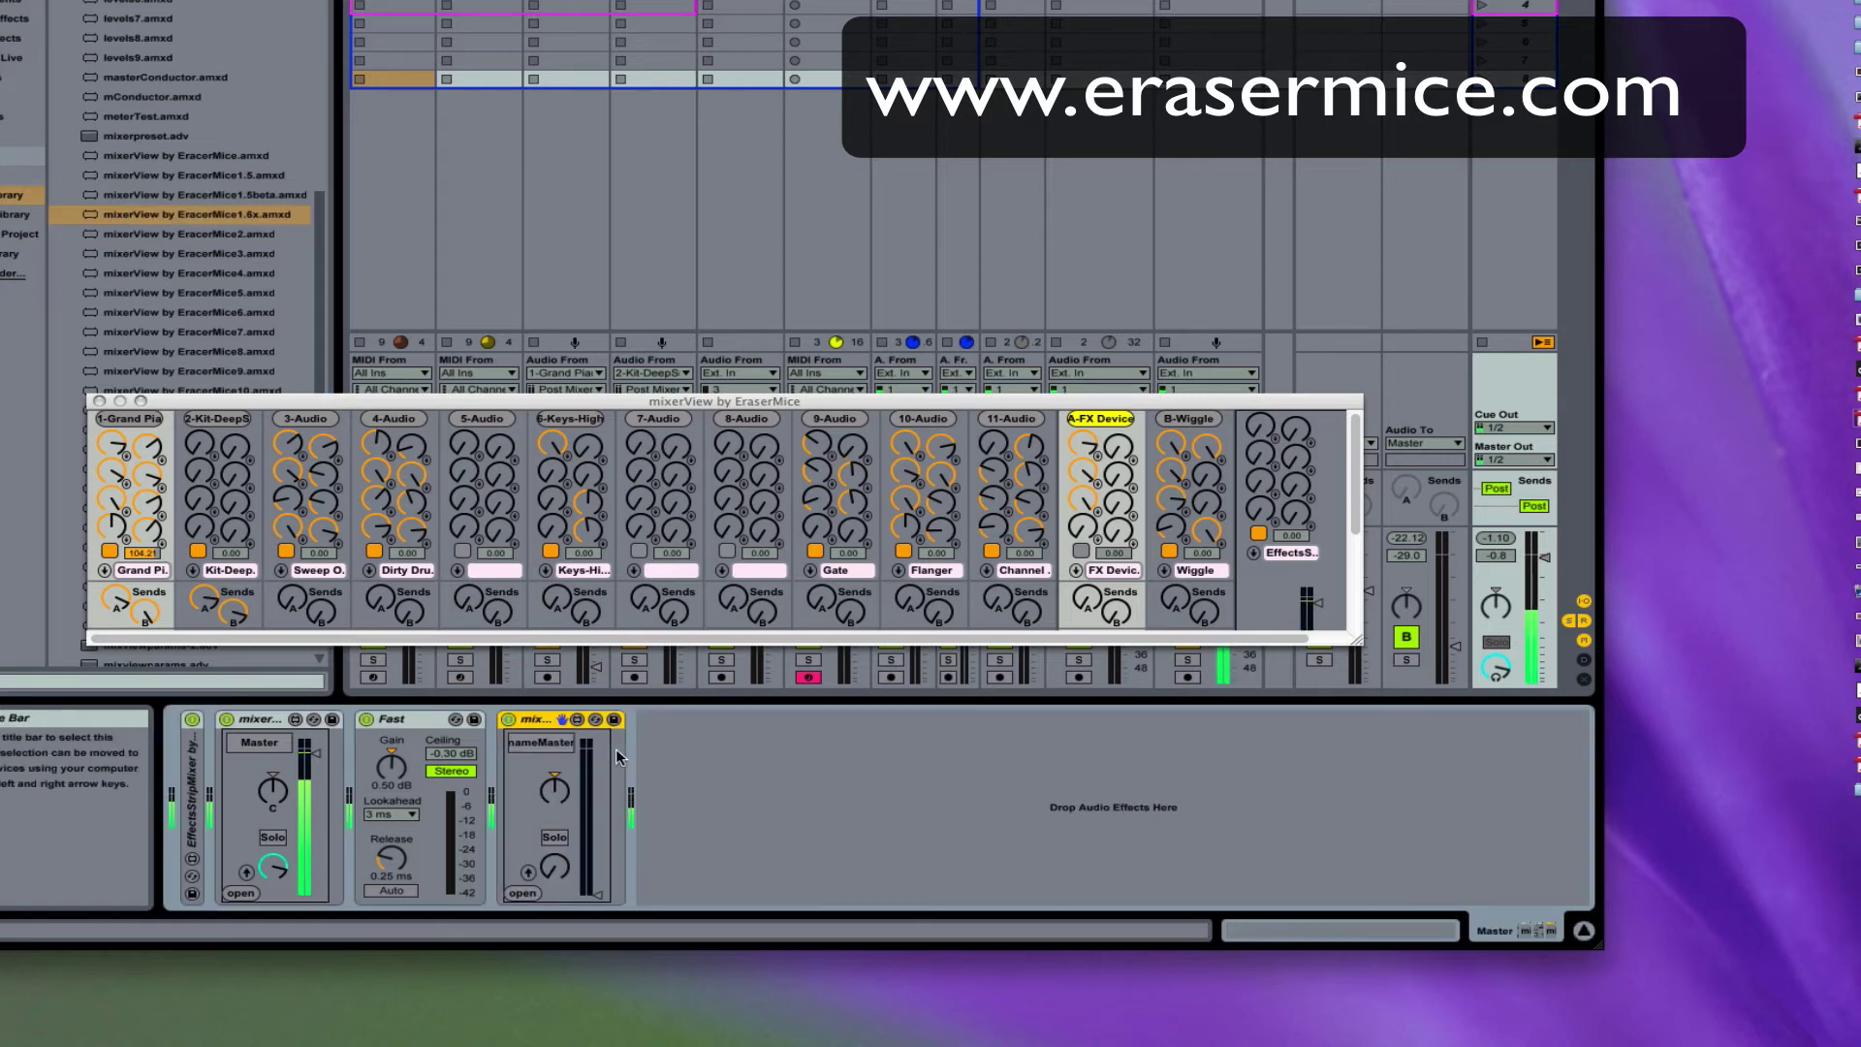
Step: Open the newly added mixerView's floating window, move it fully into view, and widen it
left_click(530, 897)
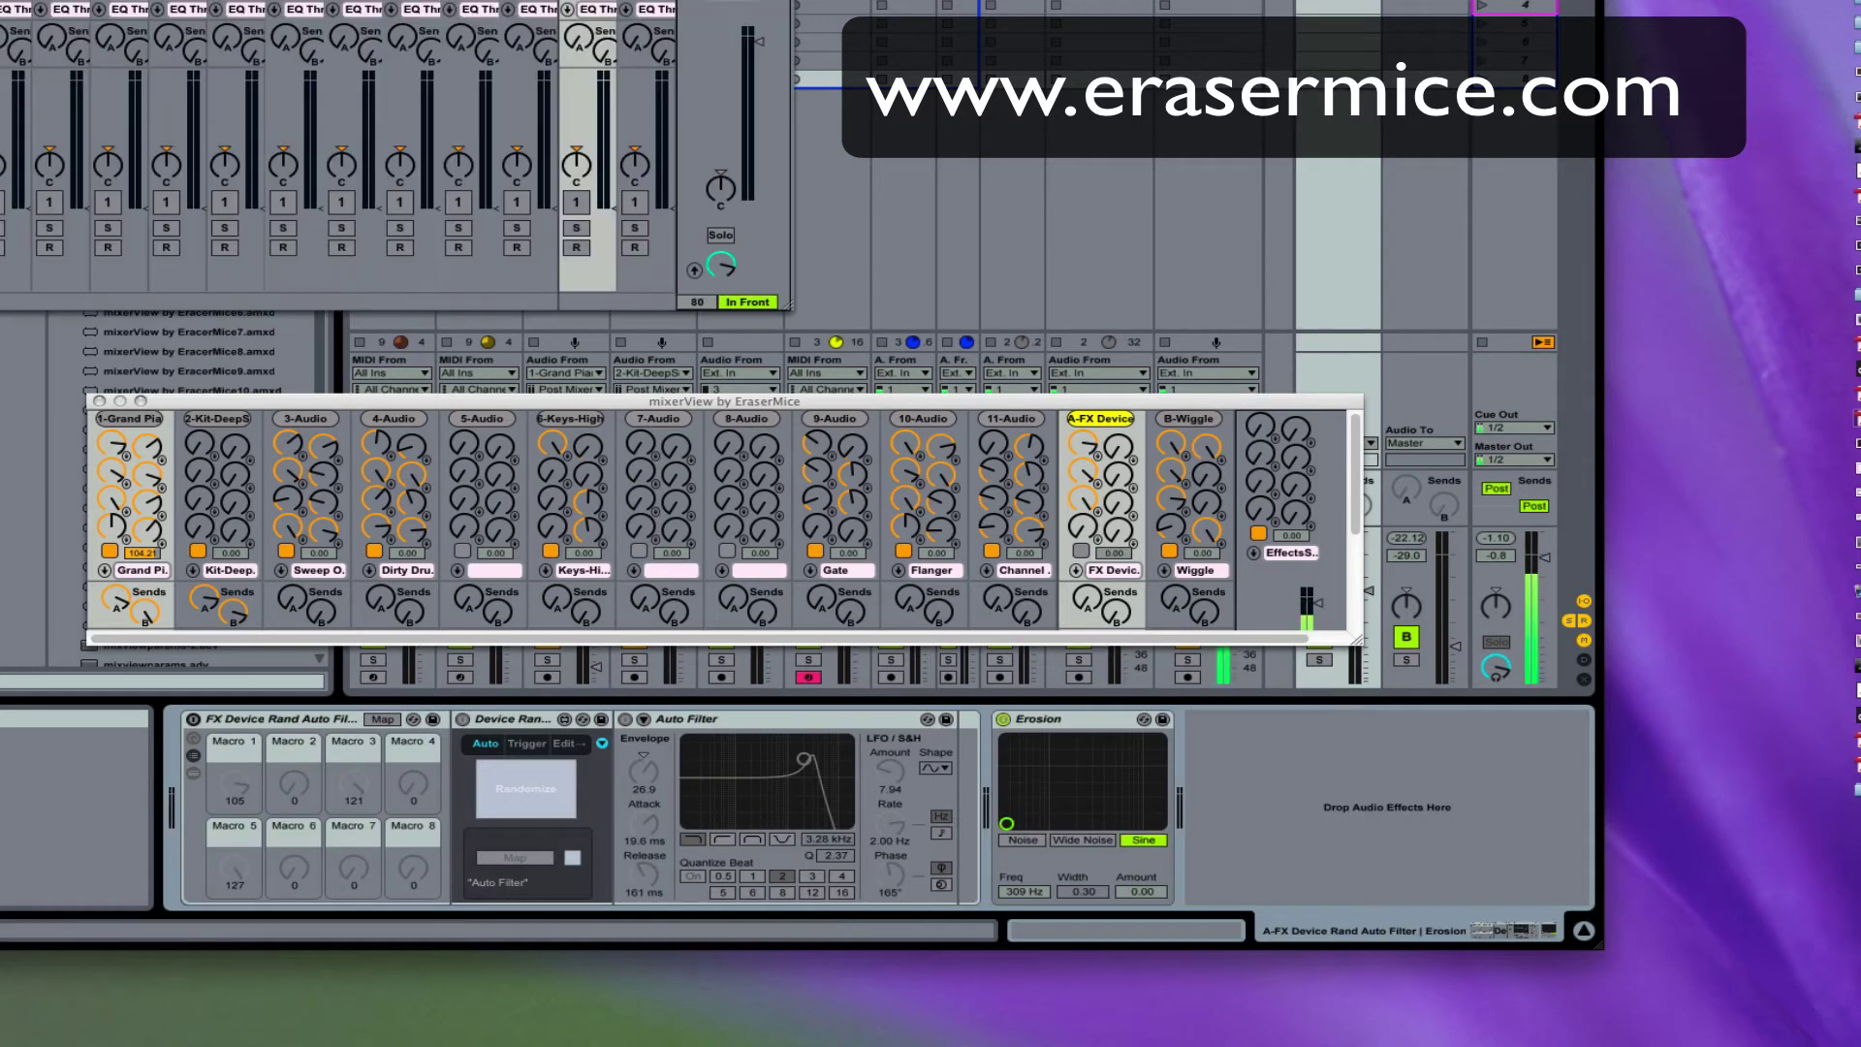
left_click_drag(685, 0, 996, 0)
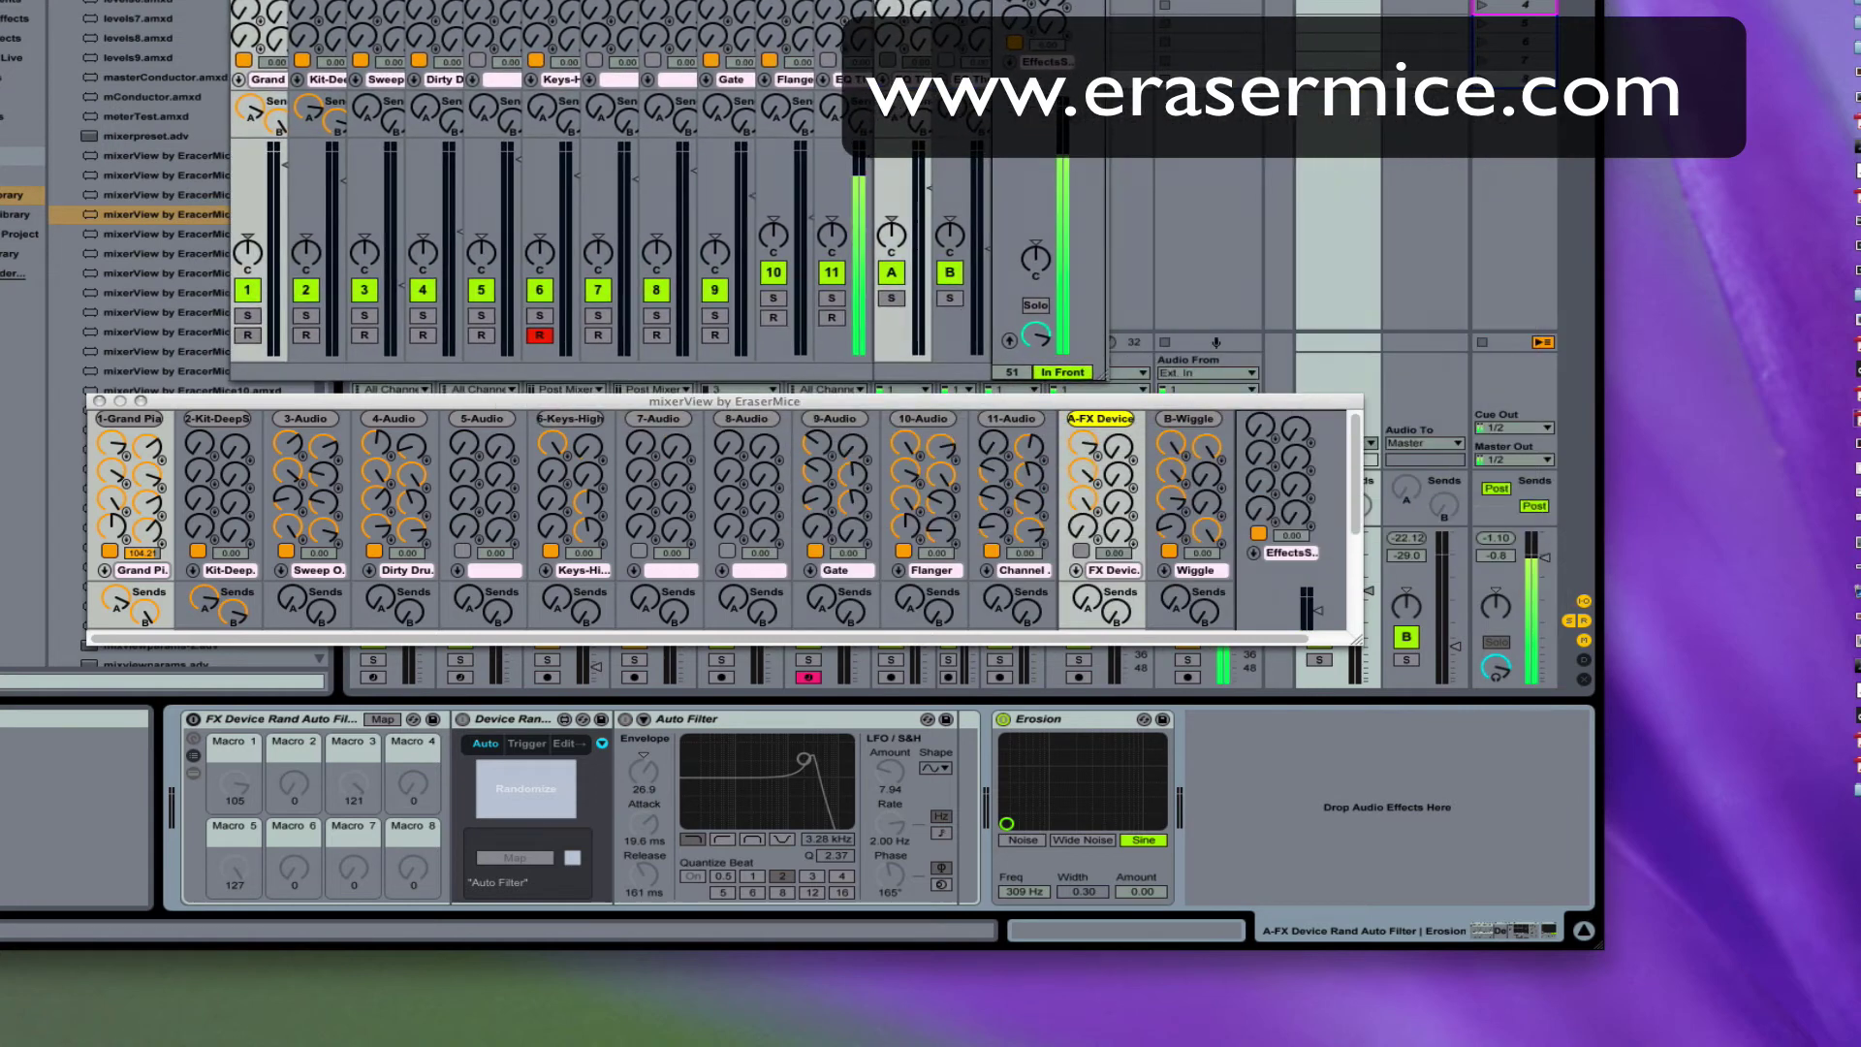
left_click_drag(1100, 378, 1284, 374)
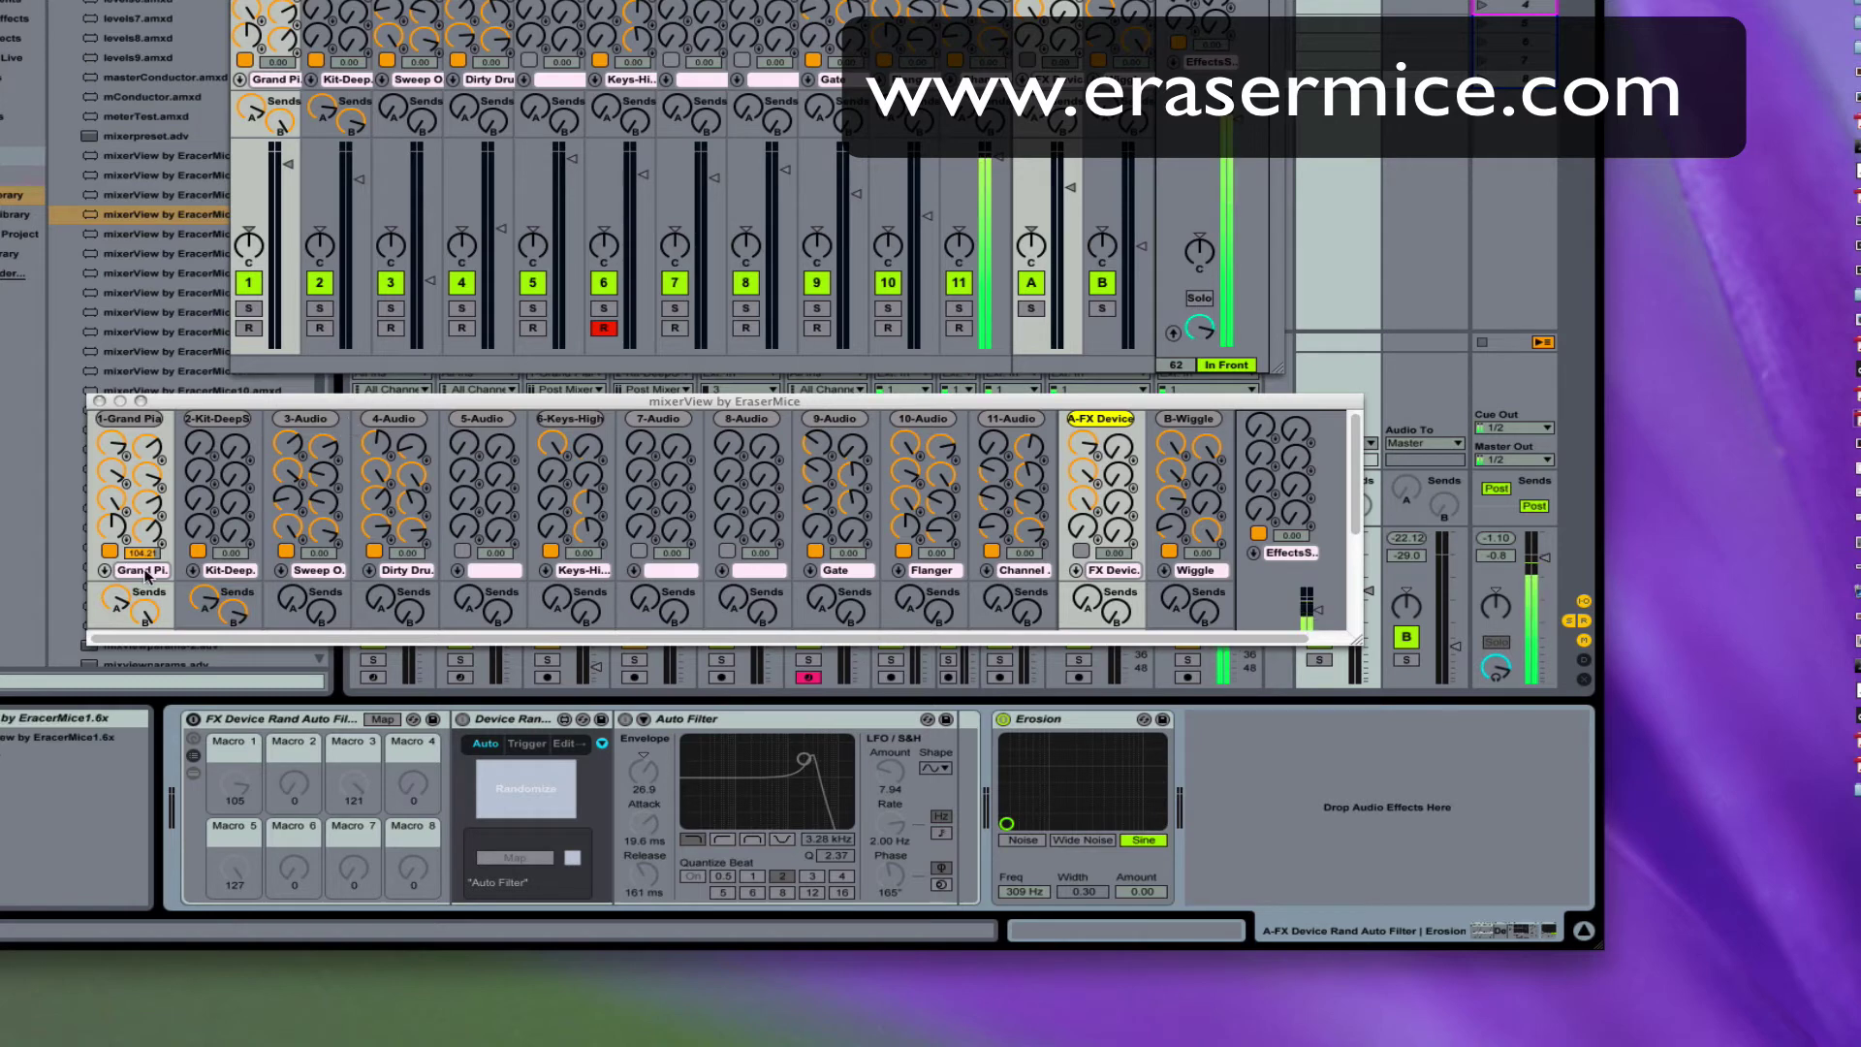
Step: Choose EQ Three as the device of track 2's strip in the original, smaller mixerView window
left_click(236, 571)
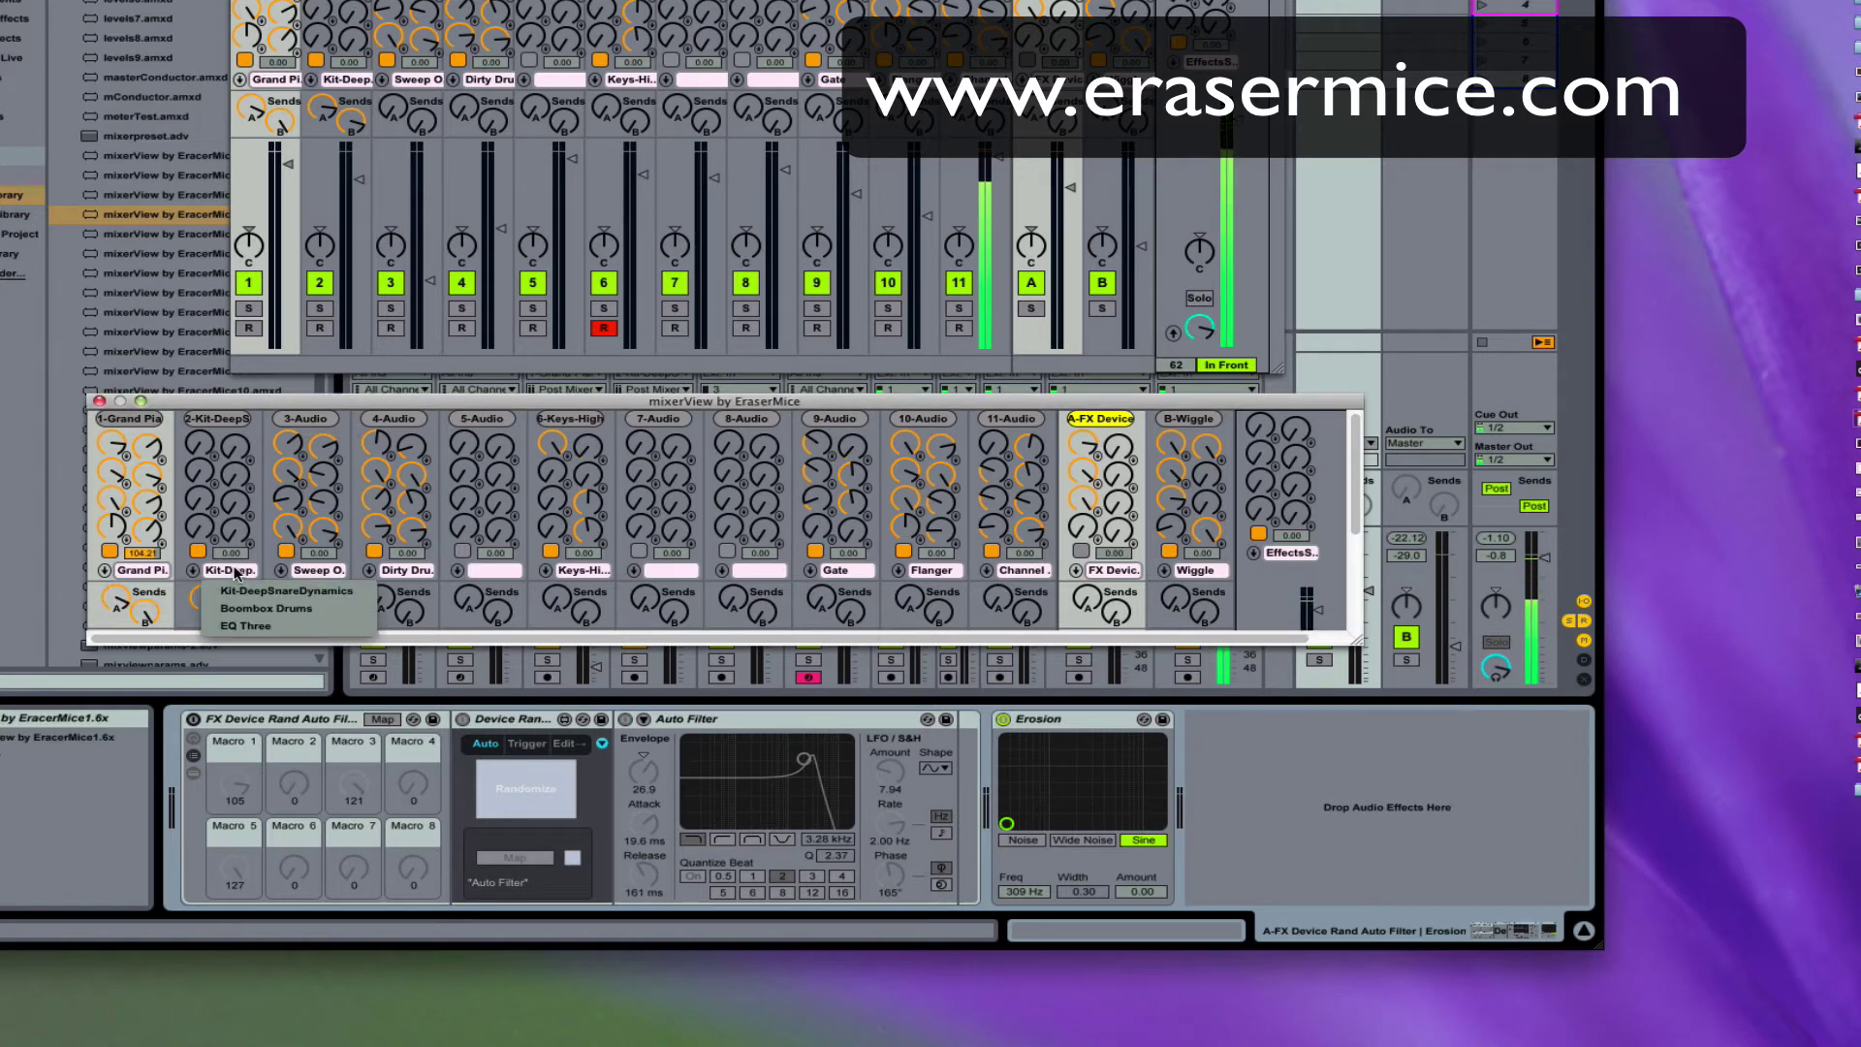
left_click(245, 626)
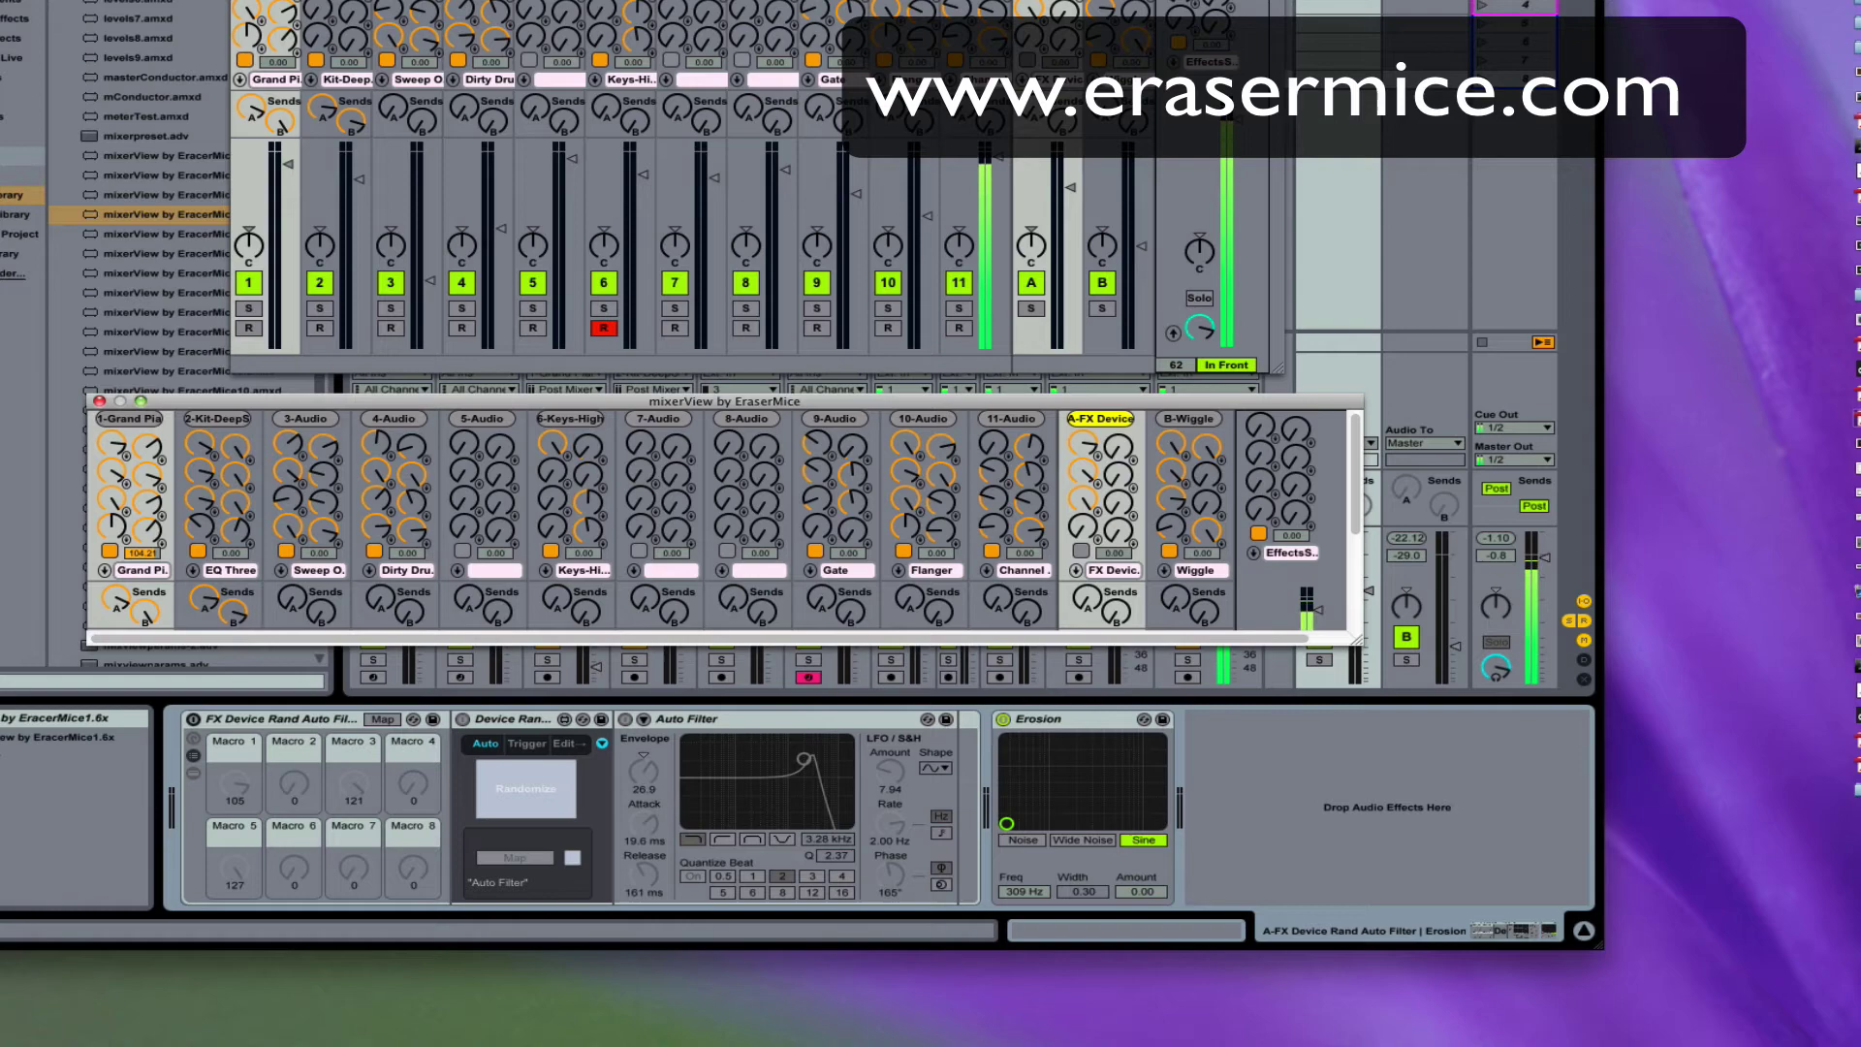
Step: Stack the two mixerView windows at equal width, with the knob-only one directly above the one showing faders
left_click_drag(348, 0, 203, 566)
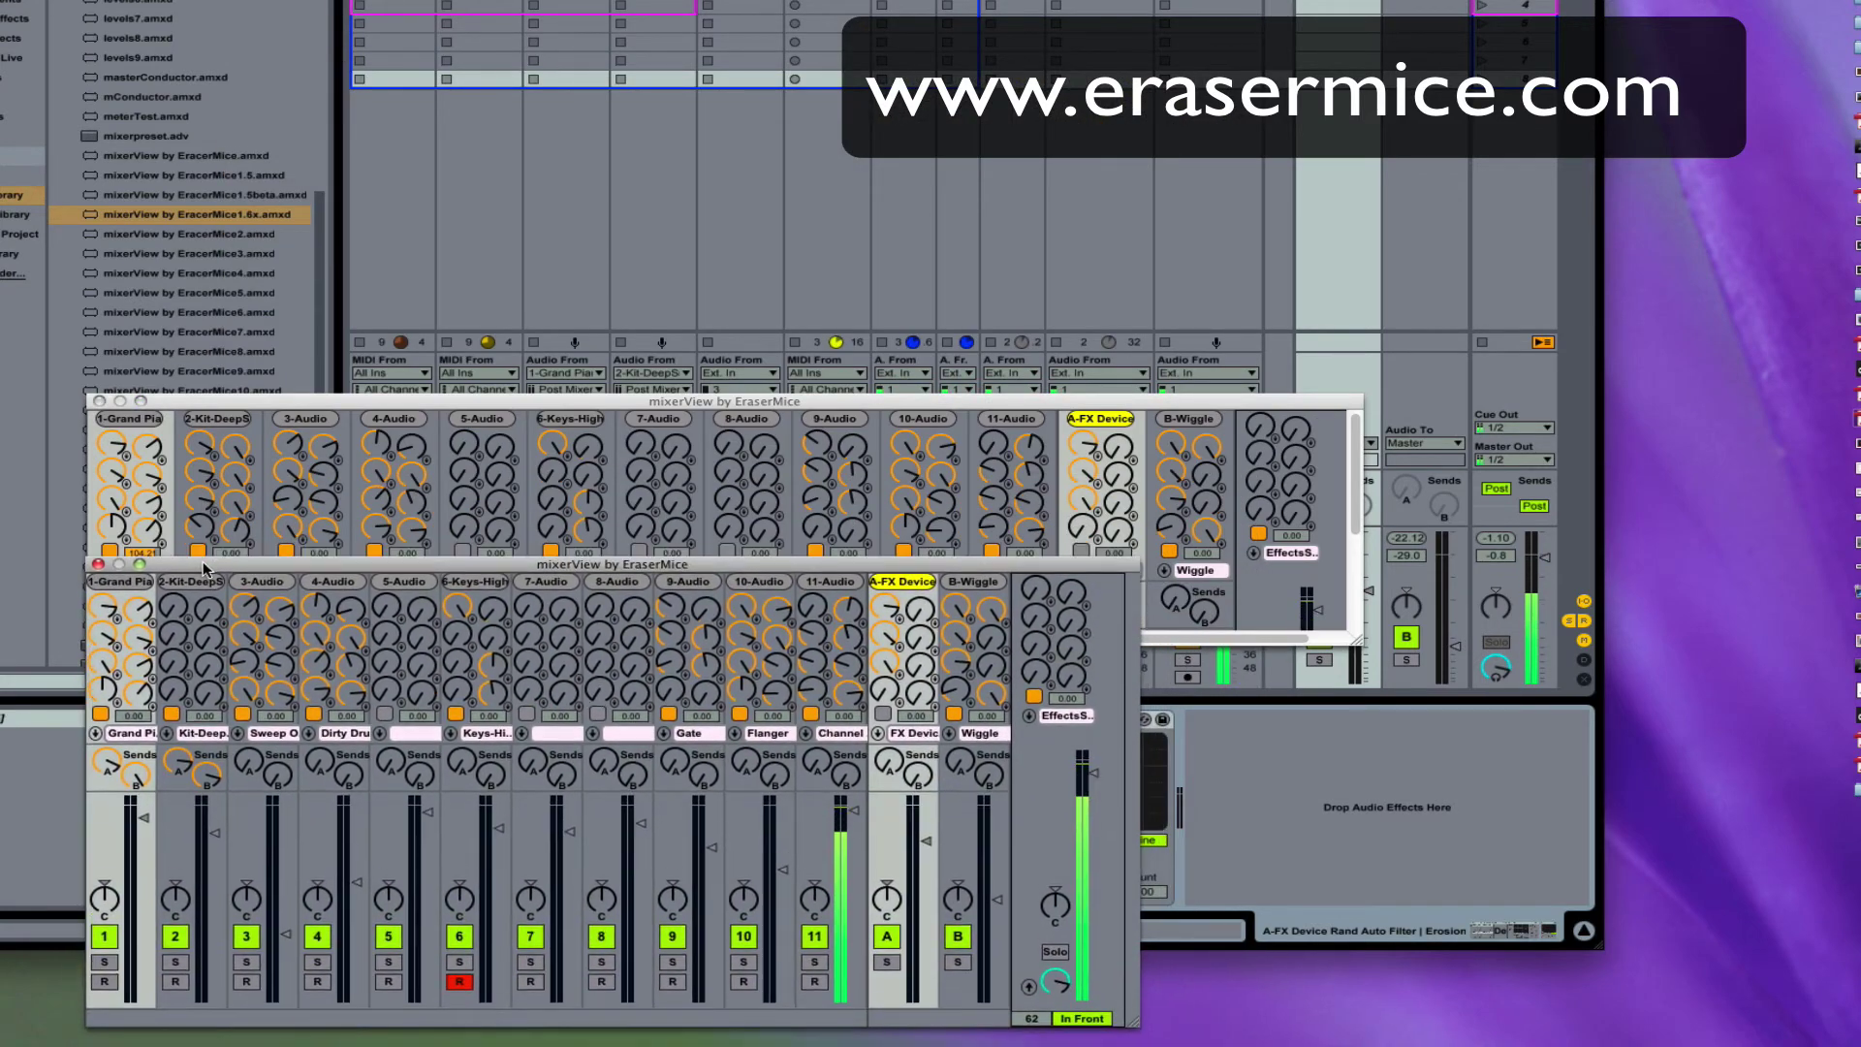
left_click_drag(1135, 1023, 1362, 1027)
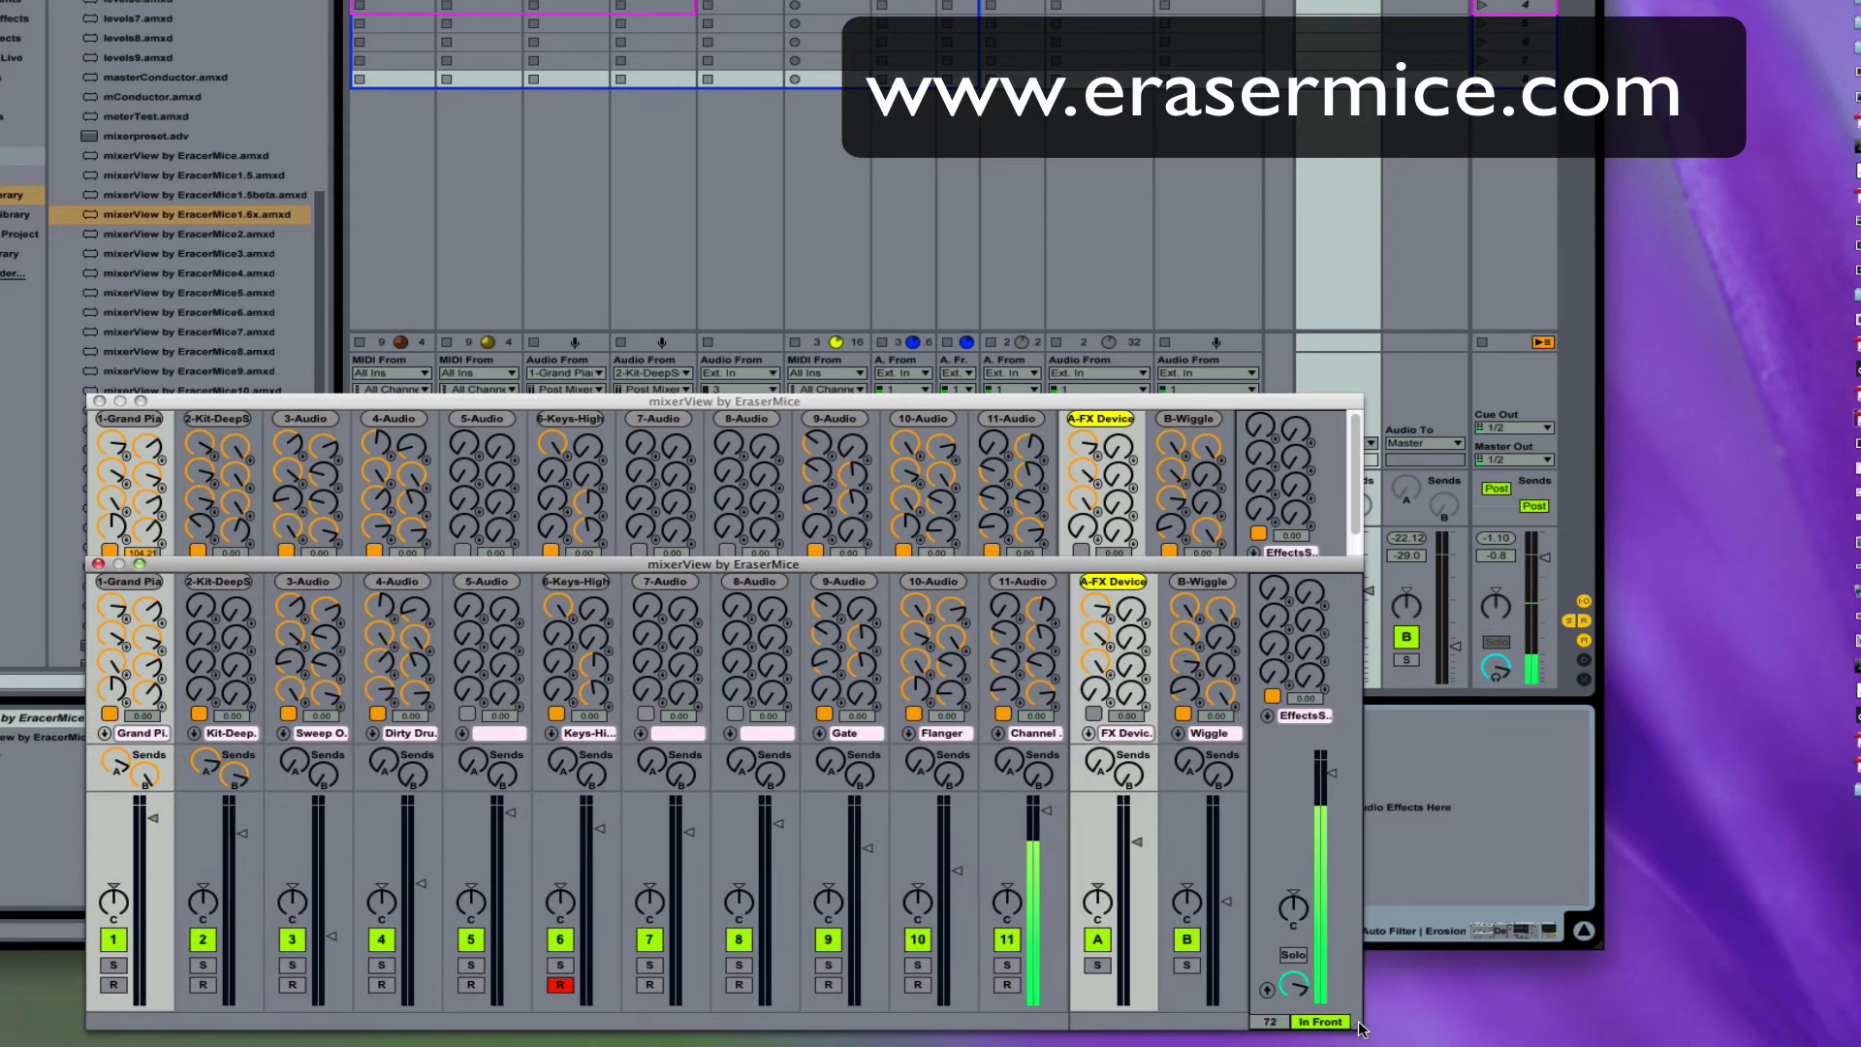
left_click(219, 418)
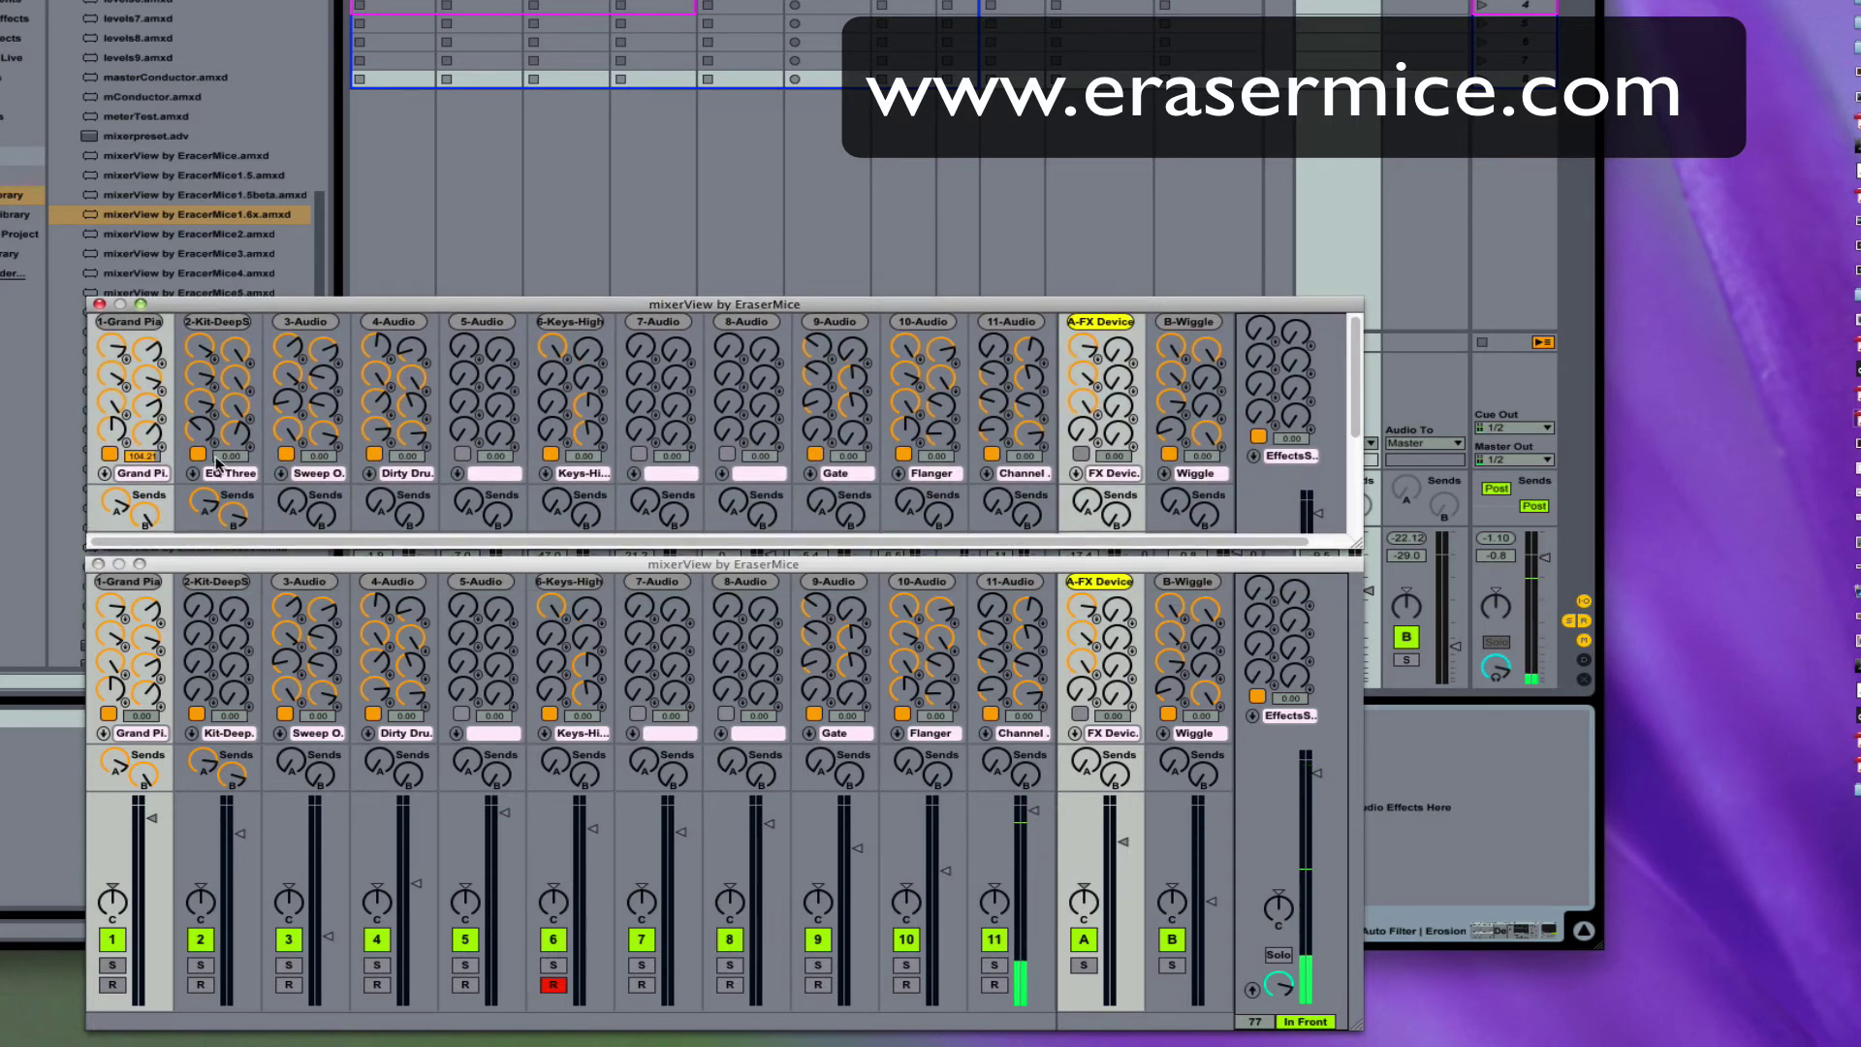
Step: Check the device choices of the first strips and the automation and mapping options of an EQ Three knob
left_click(223, 474)
left_click(227, 530)
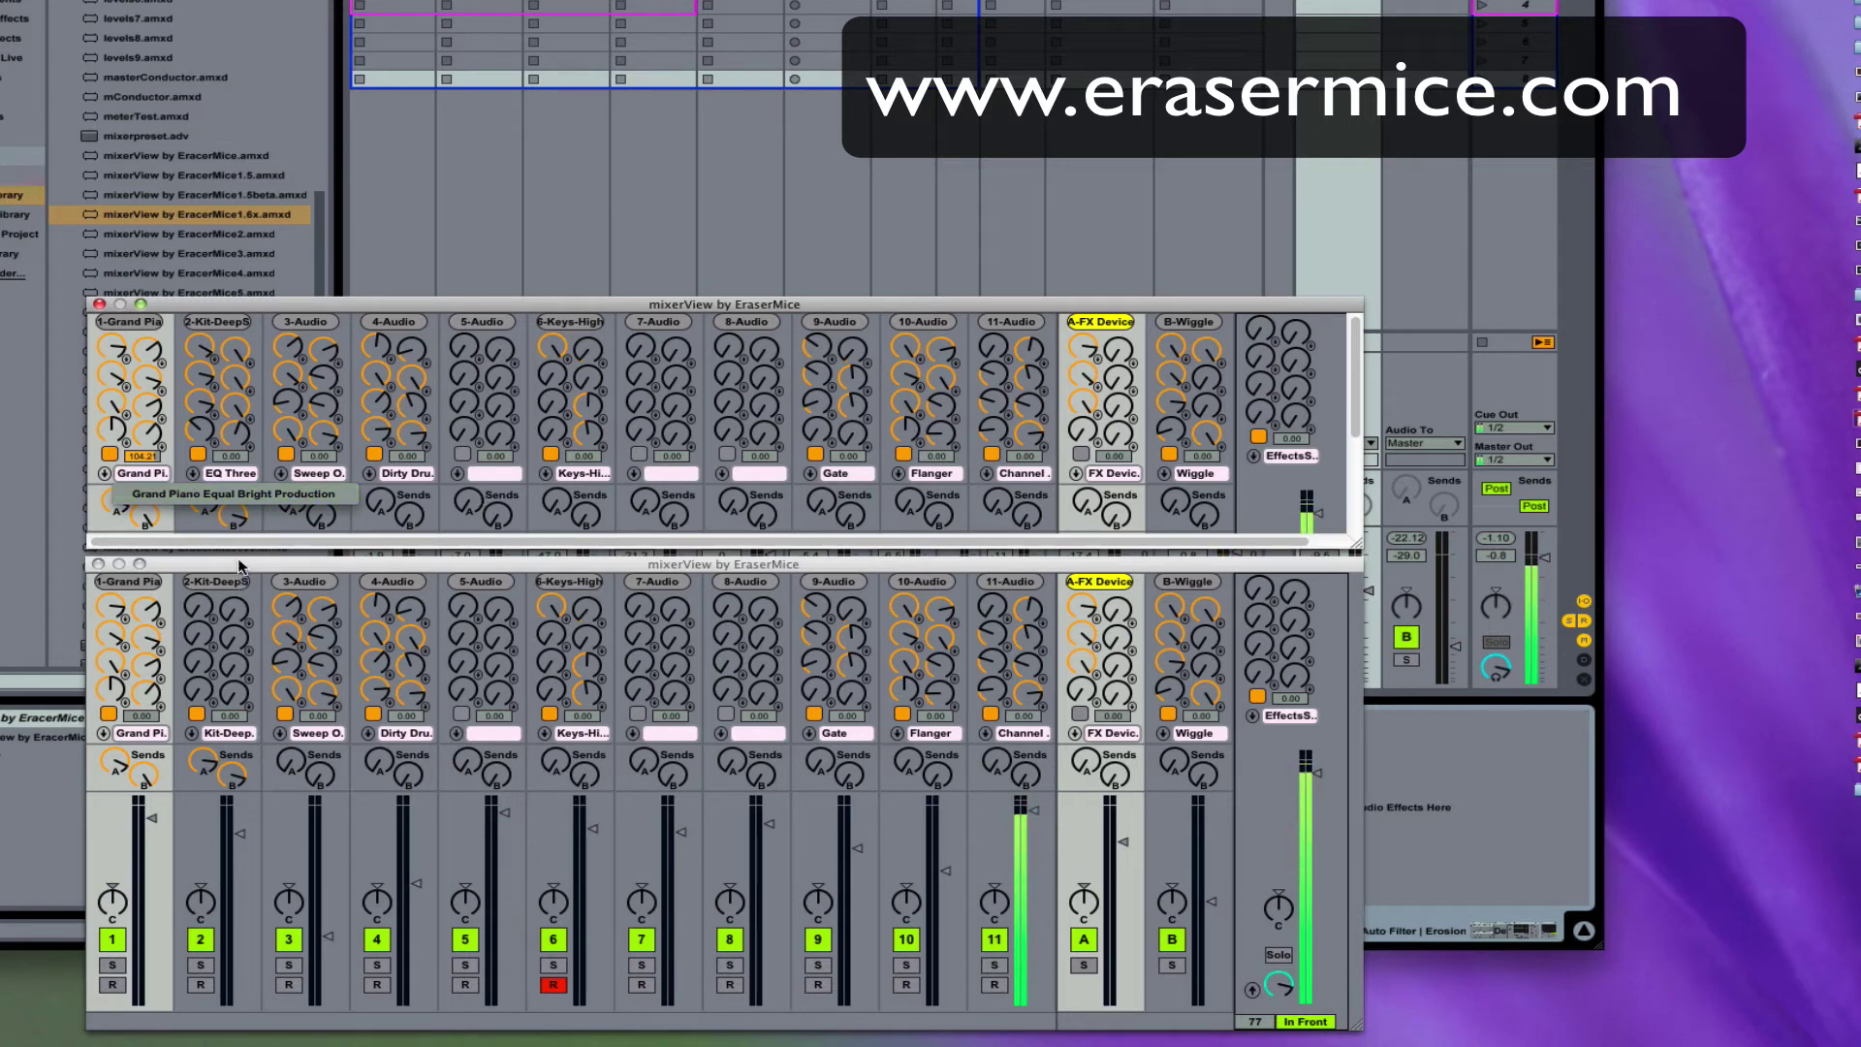
left_click(138, 717)
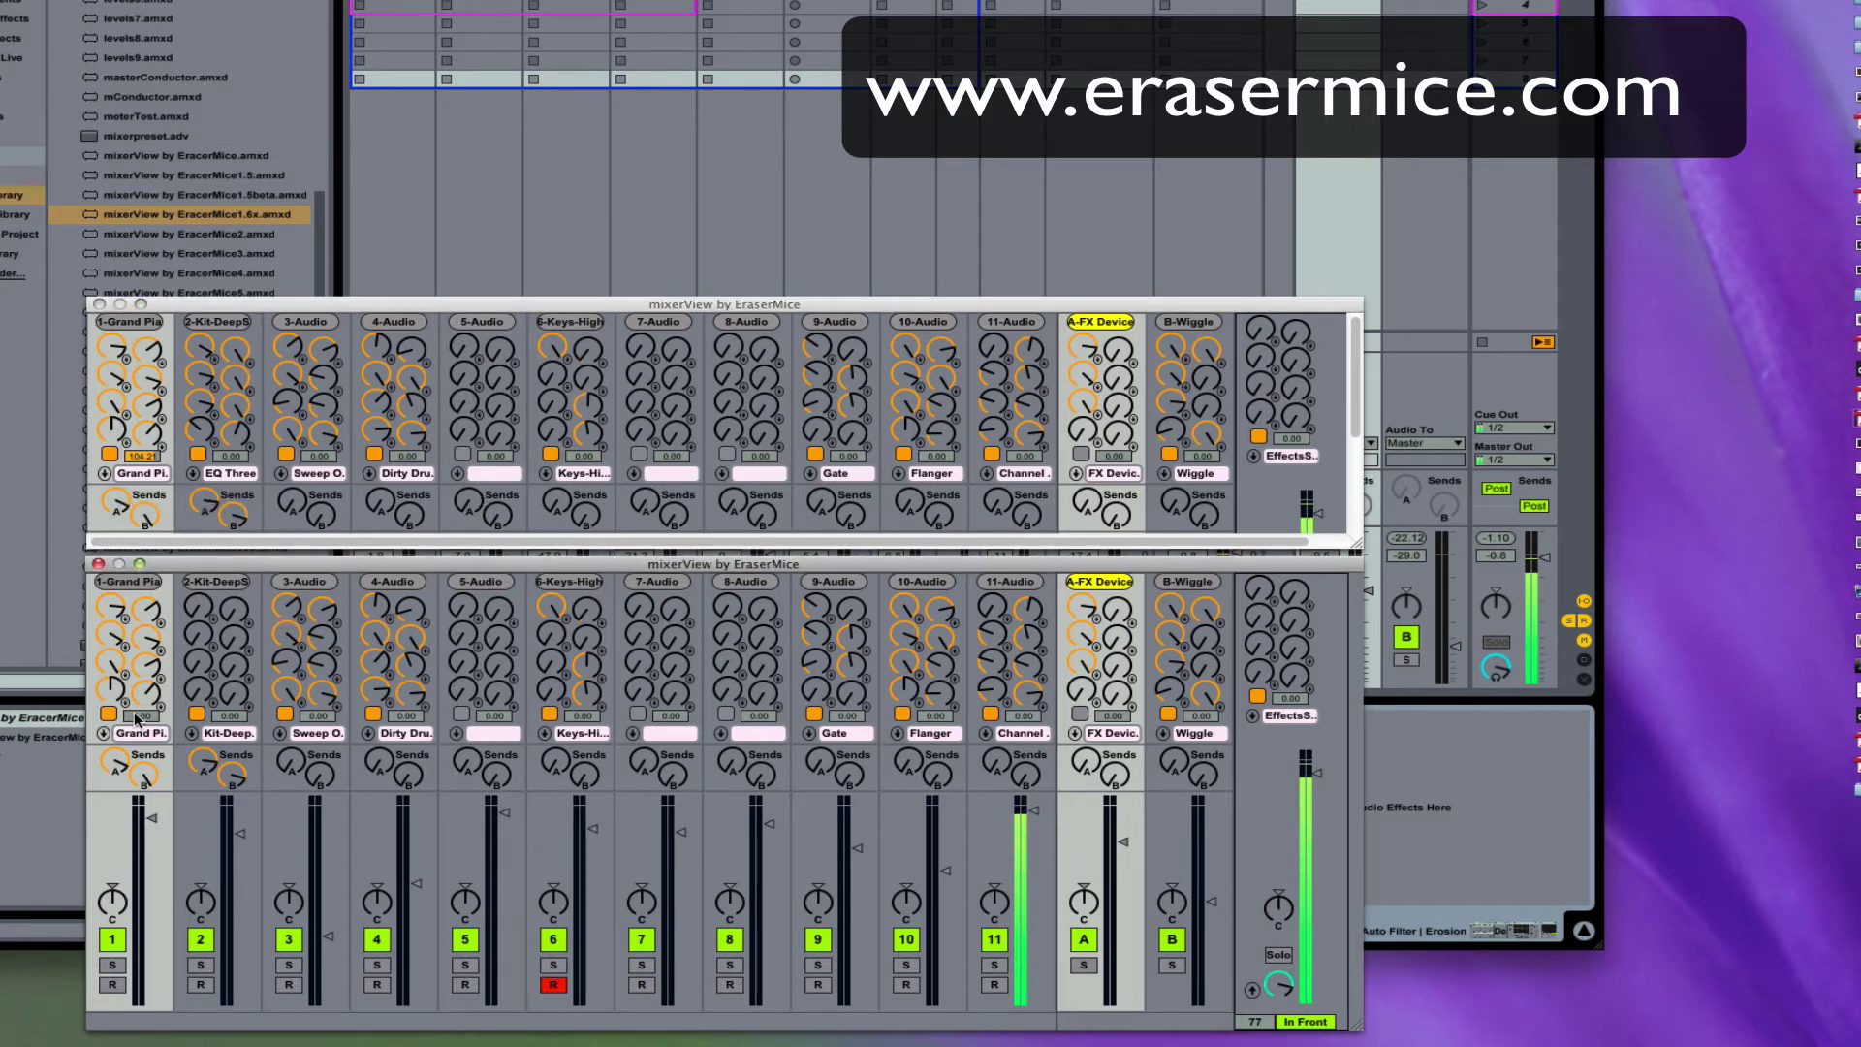
right_click(234, 439)
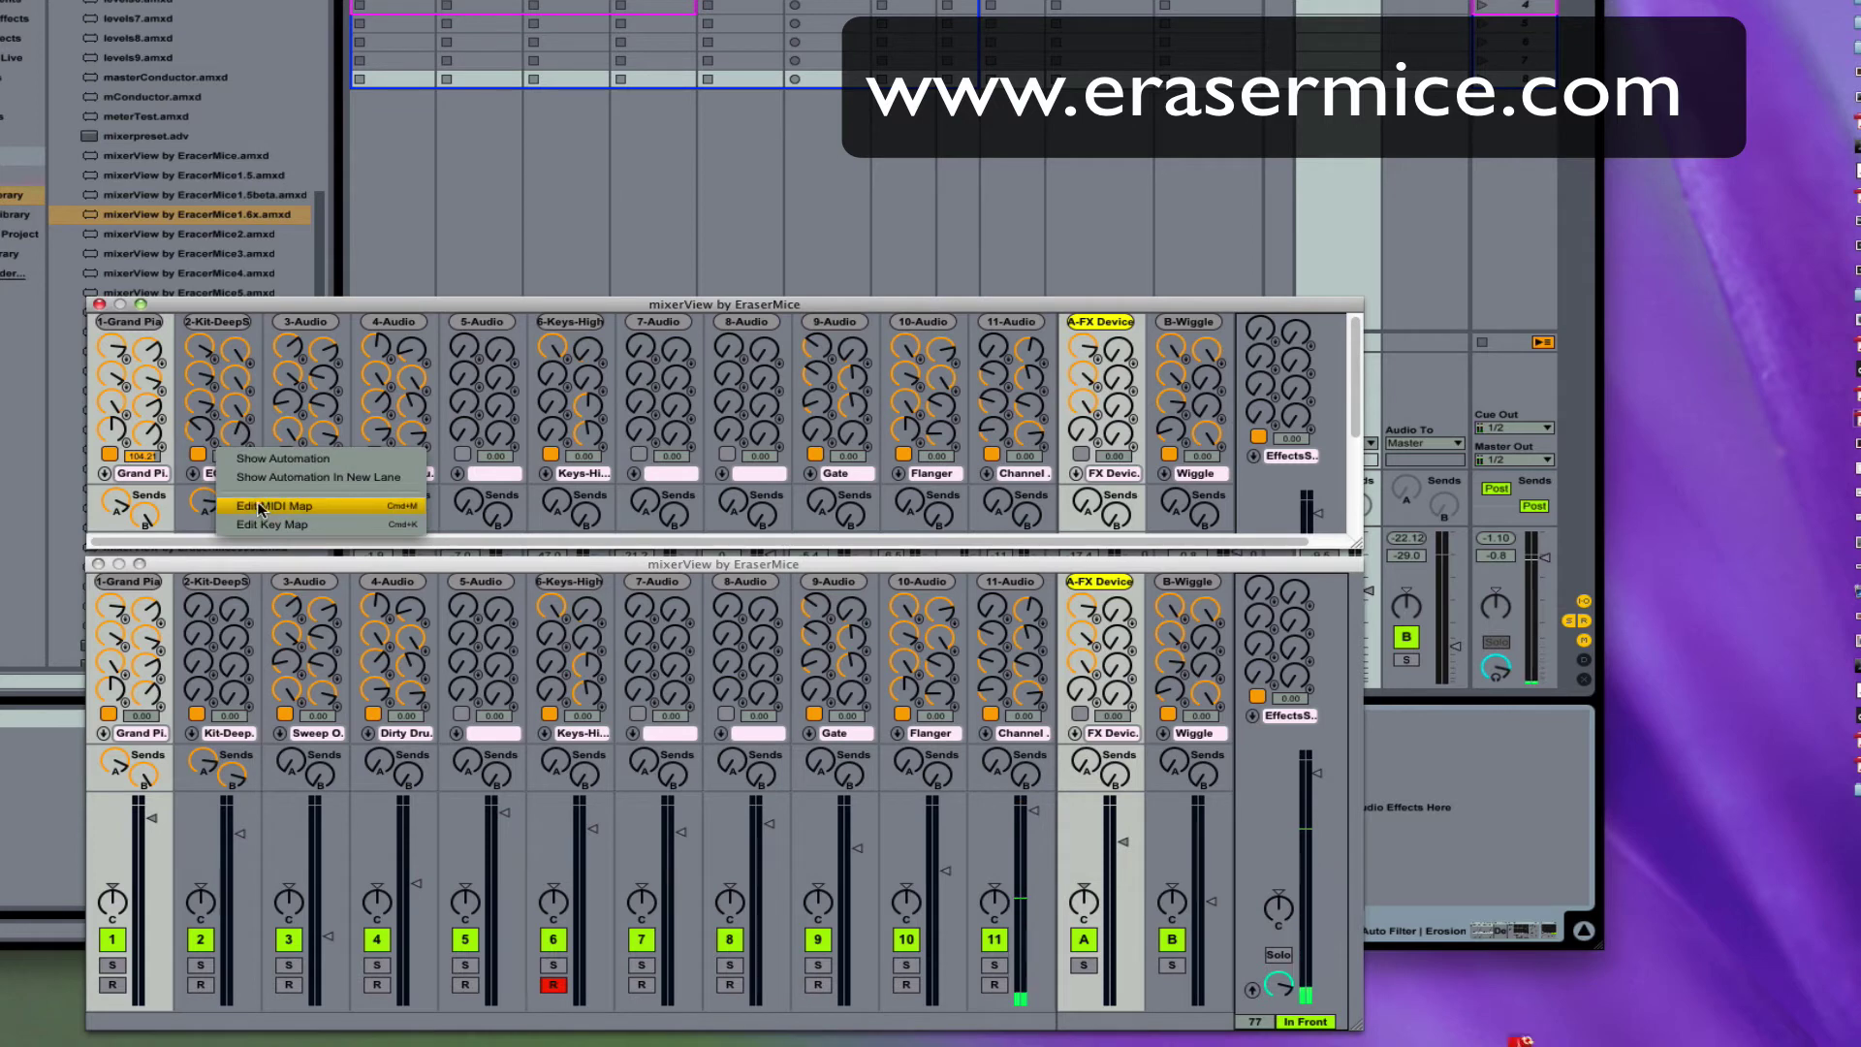
left_click(260, 313)
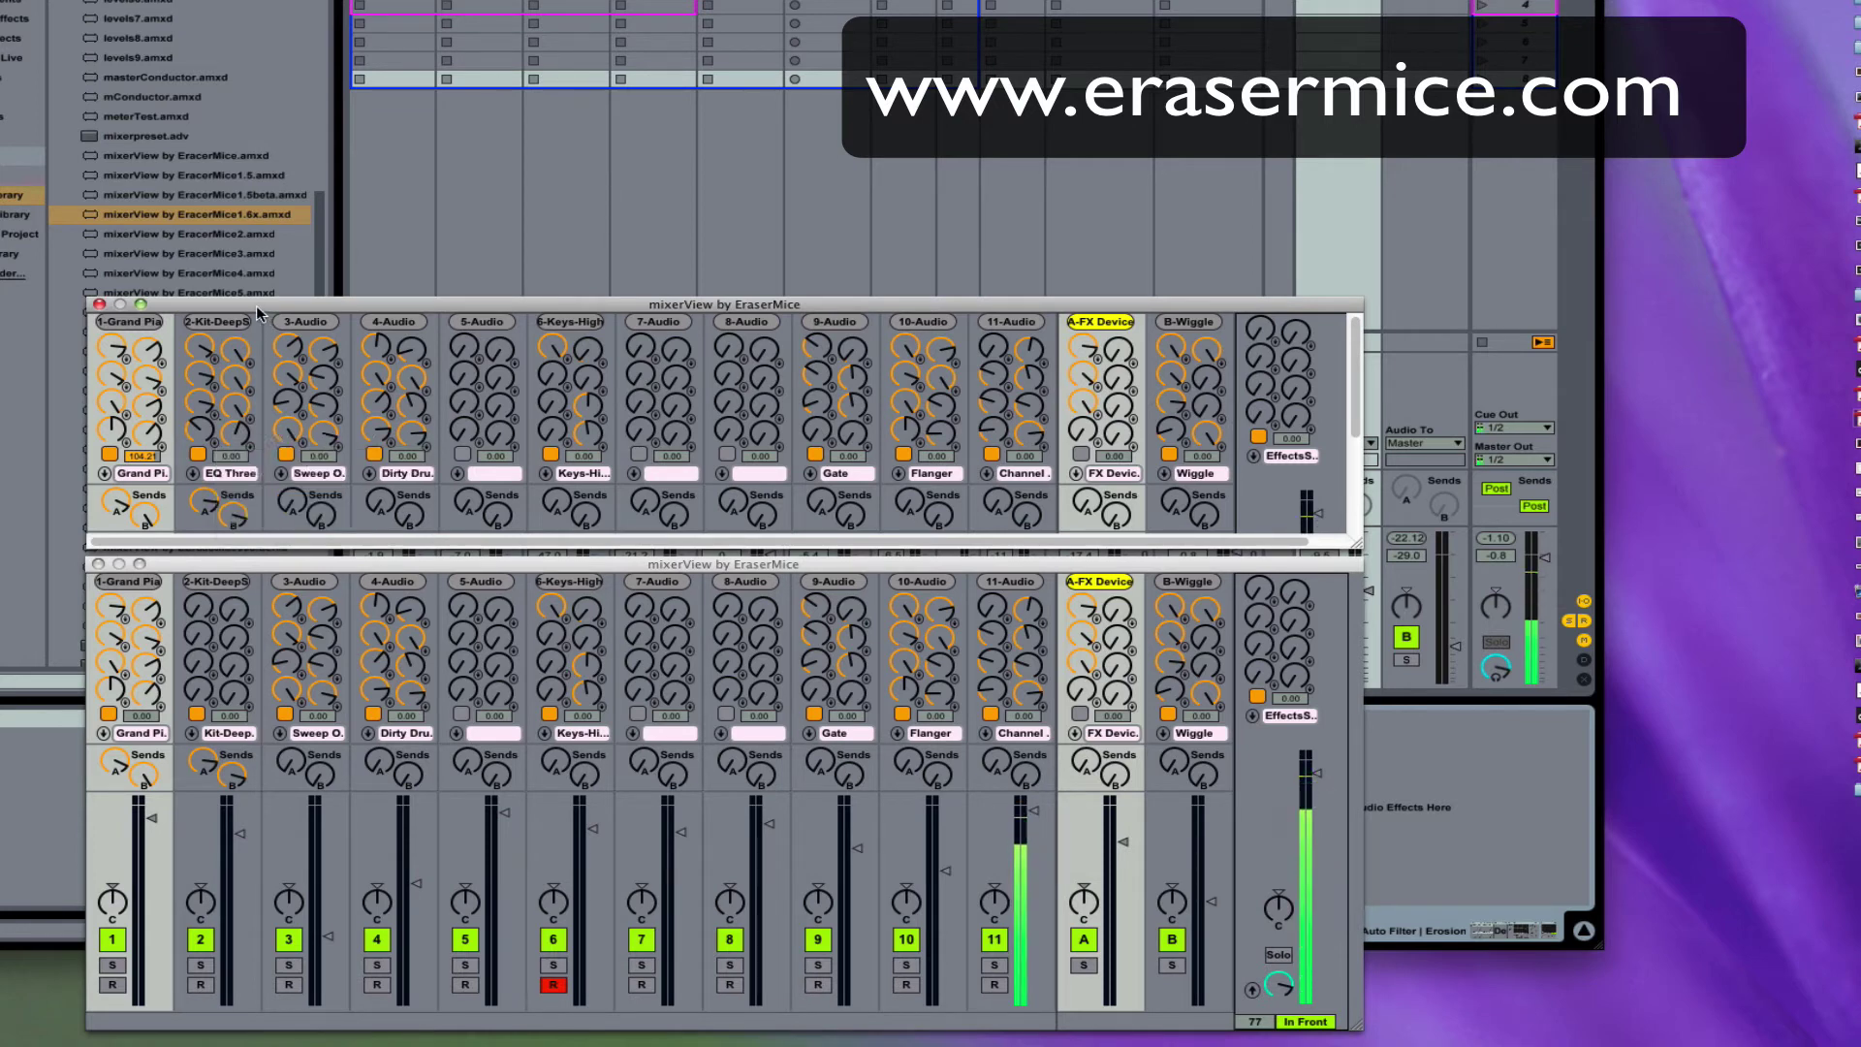
Step: Open the Preferences and move their window beside the two mixerView windows
left_click(32, 361)
left_click(12, 0)
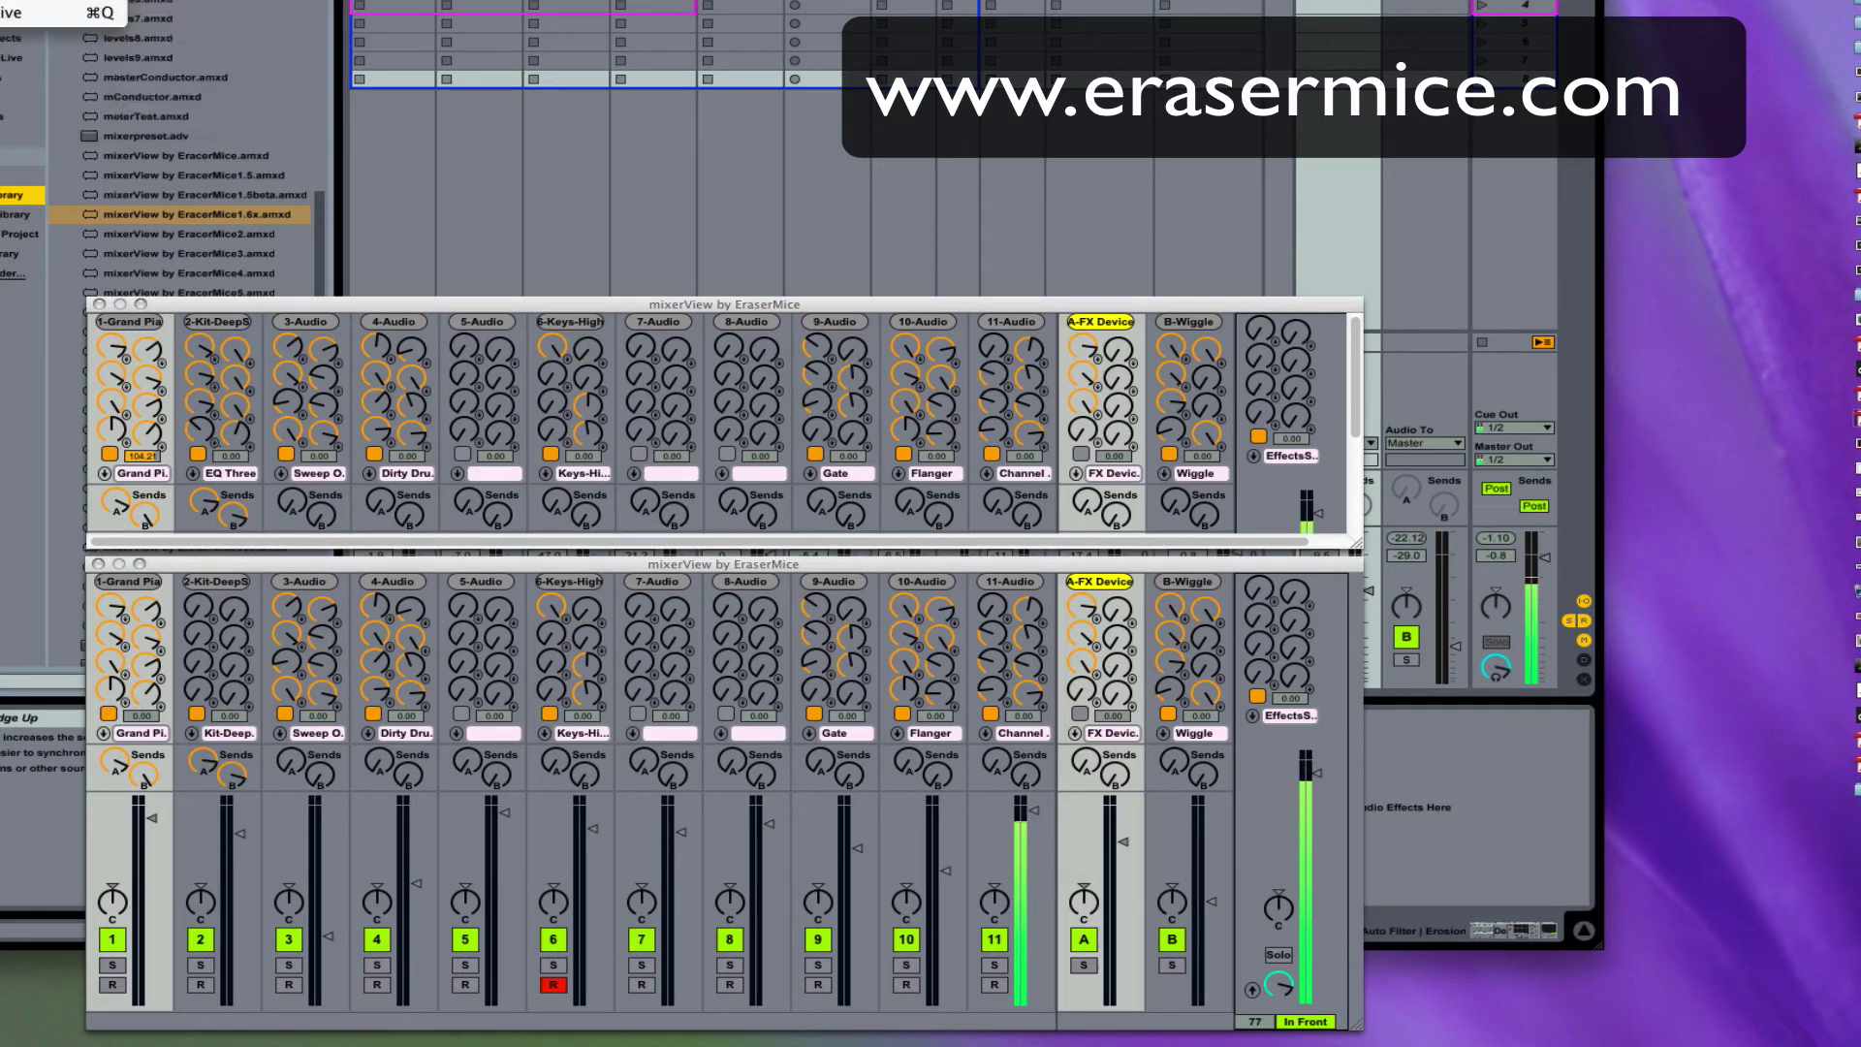
left_click(29, 0)
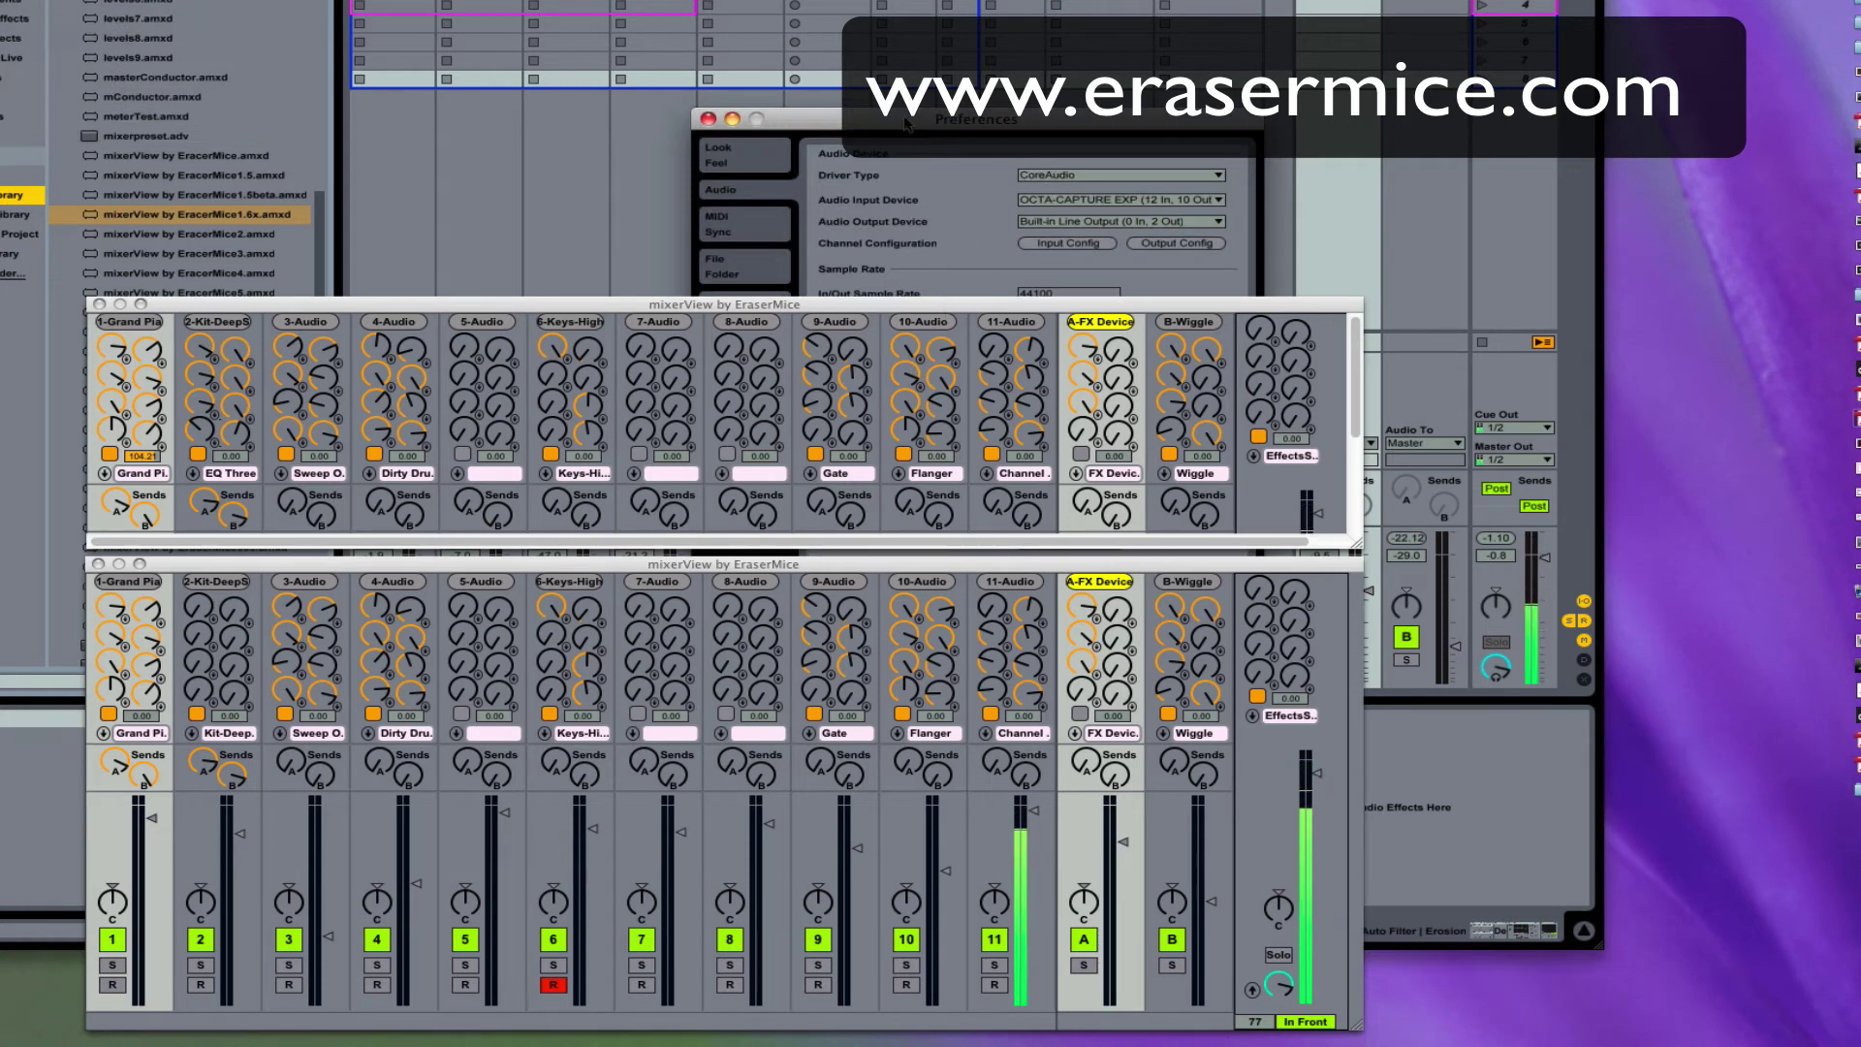
left_click_drag(918, 129, 1550, 95)
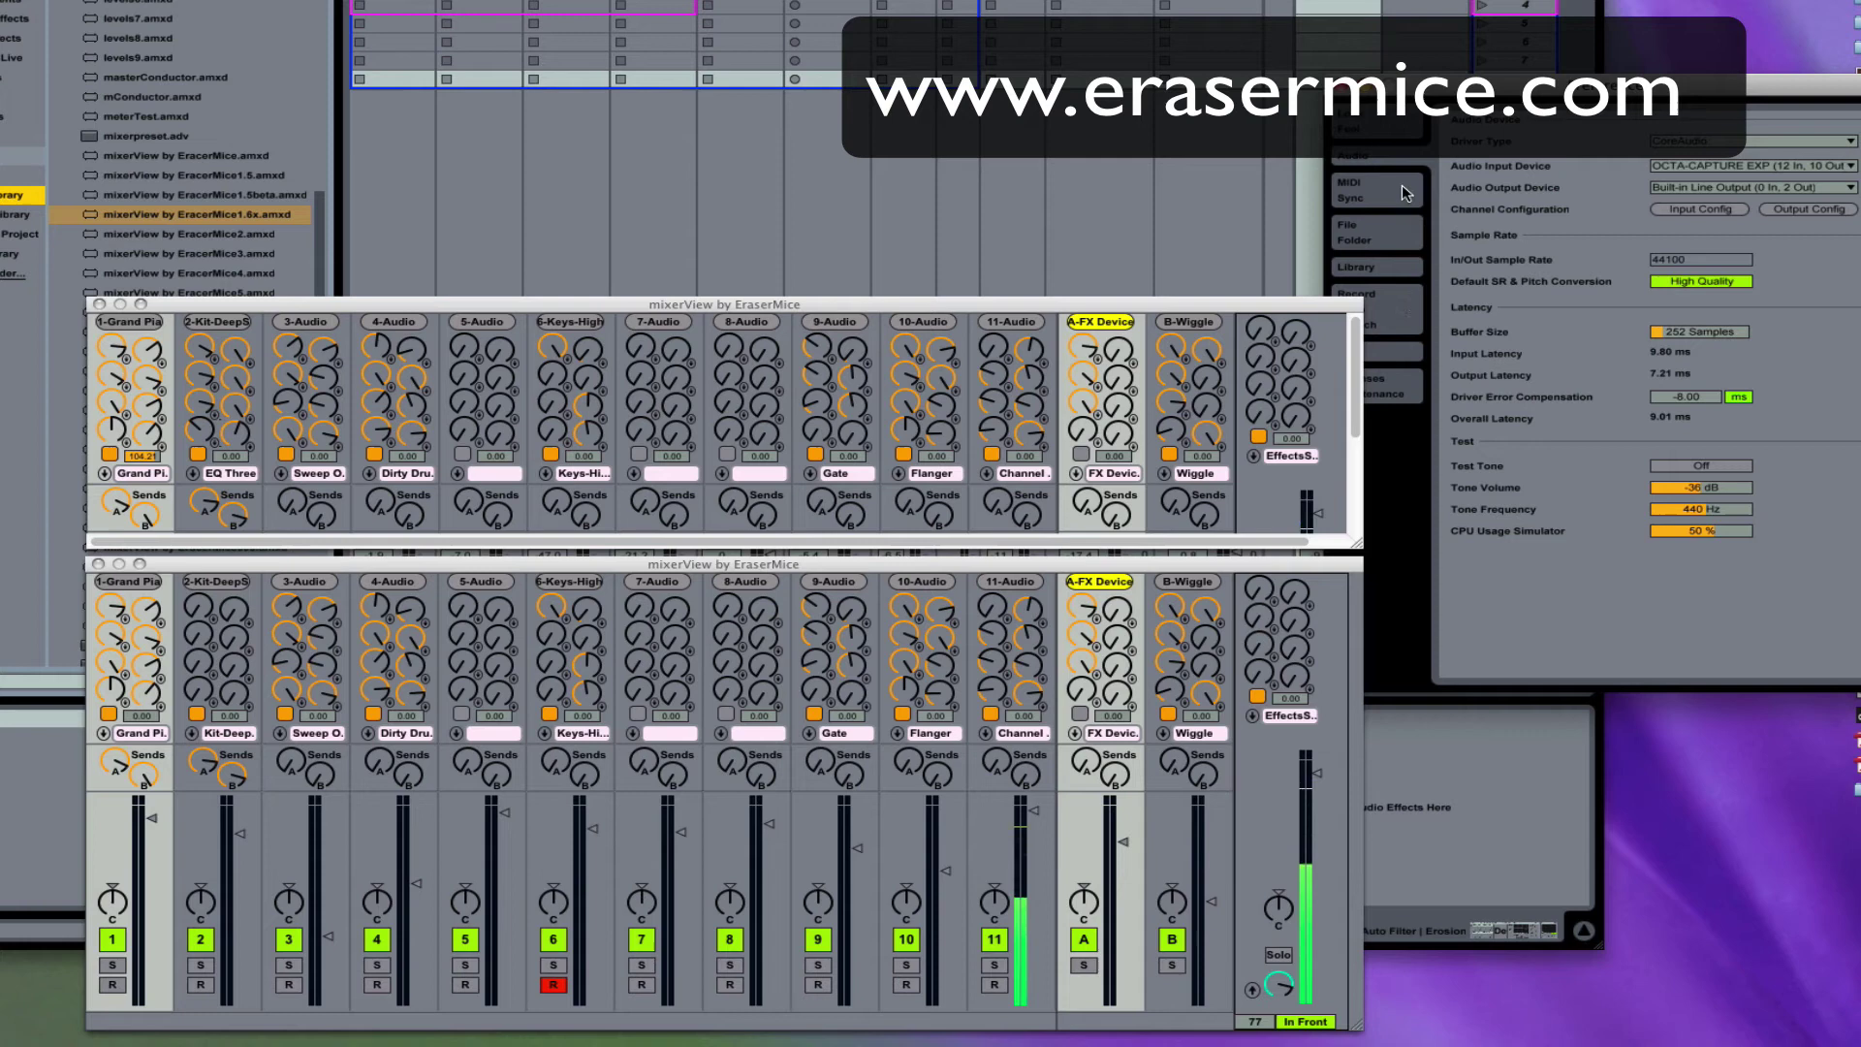
left_click_drag(1438, 95, 1482, 94)
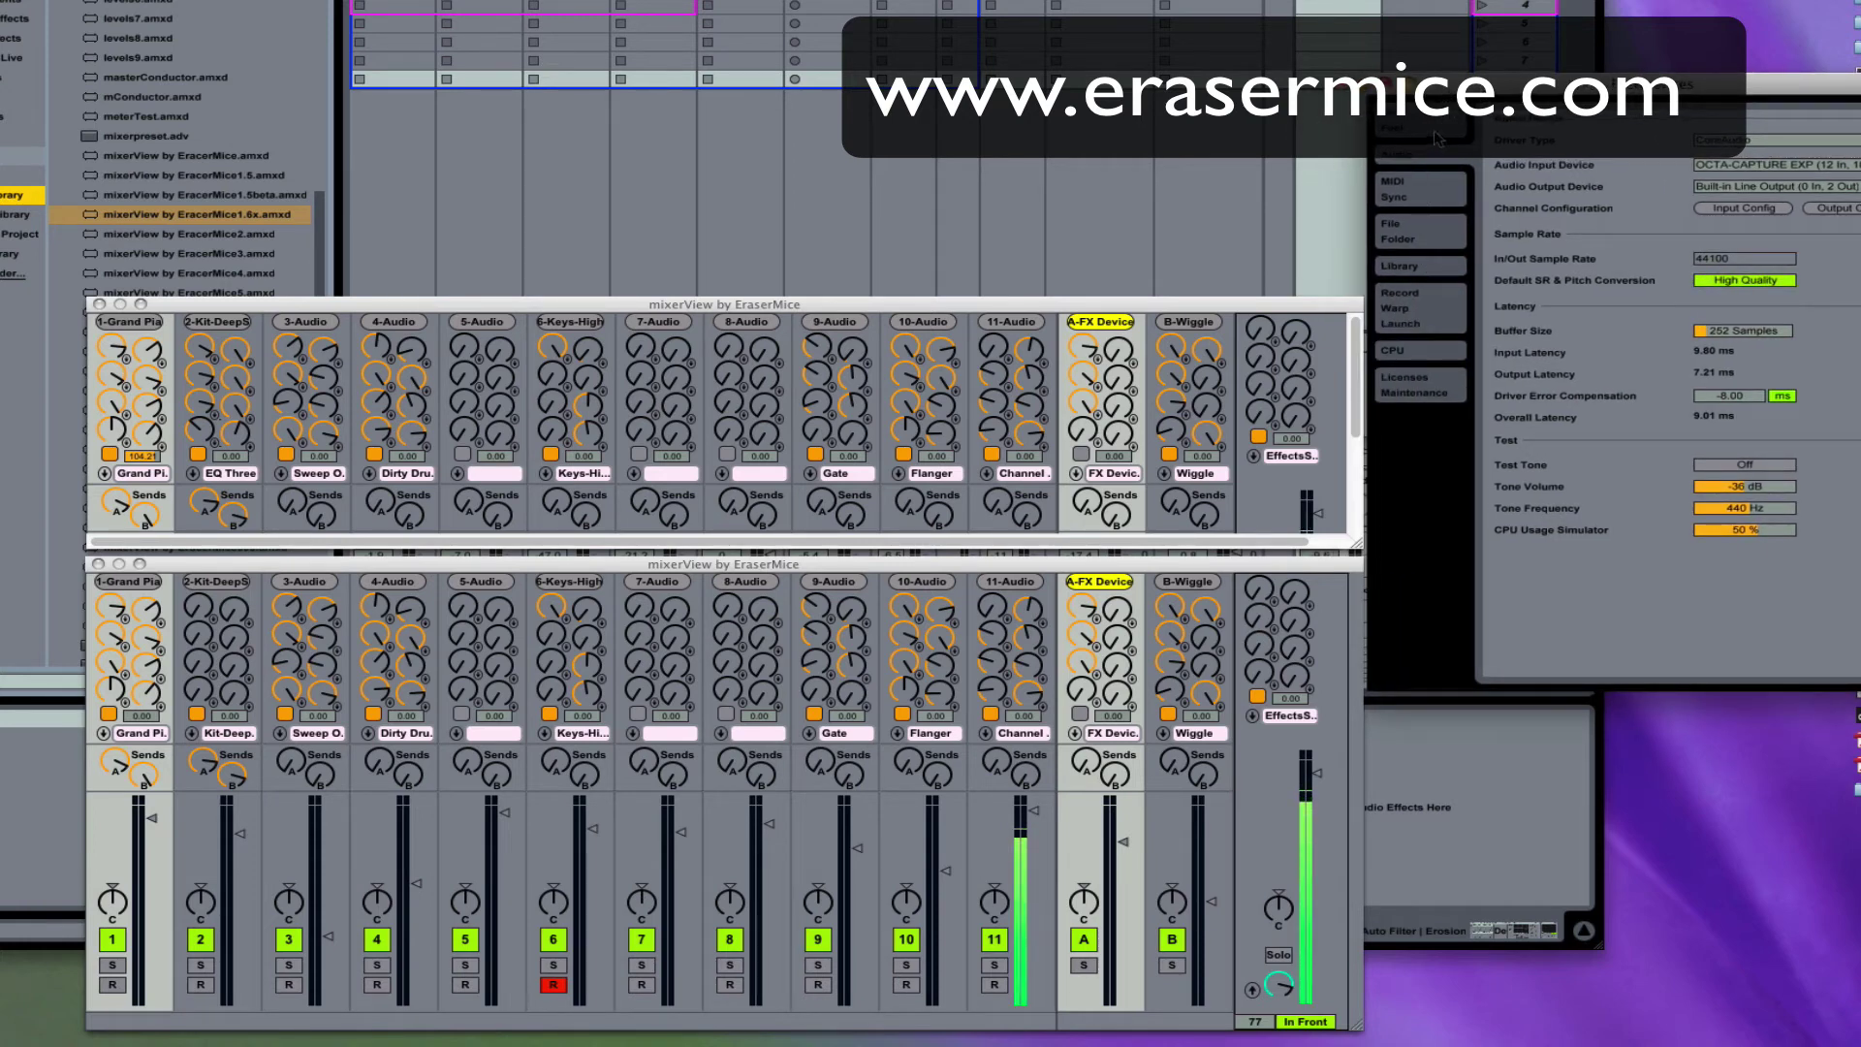
Step: Set the skin to Calcium in the Look/Feel preferences and close the Preferences
left_click(1438, 137)
left_click(1742, 348)
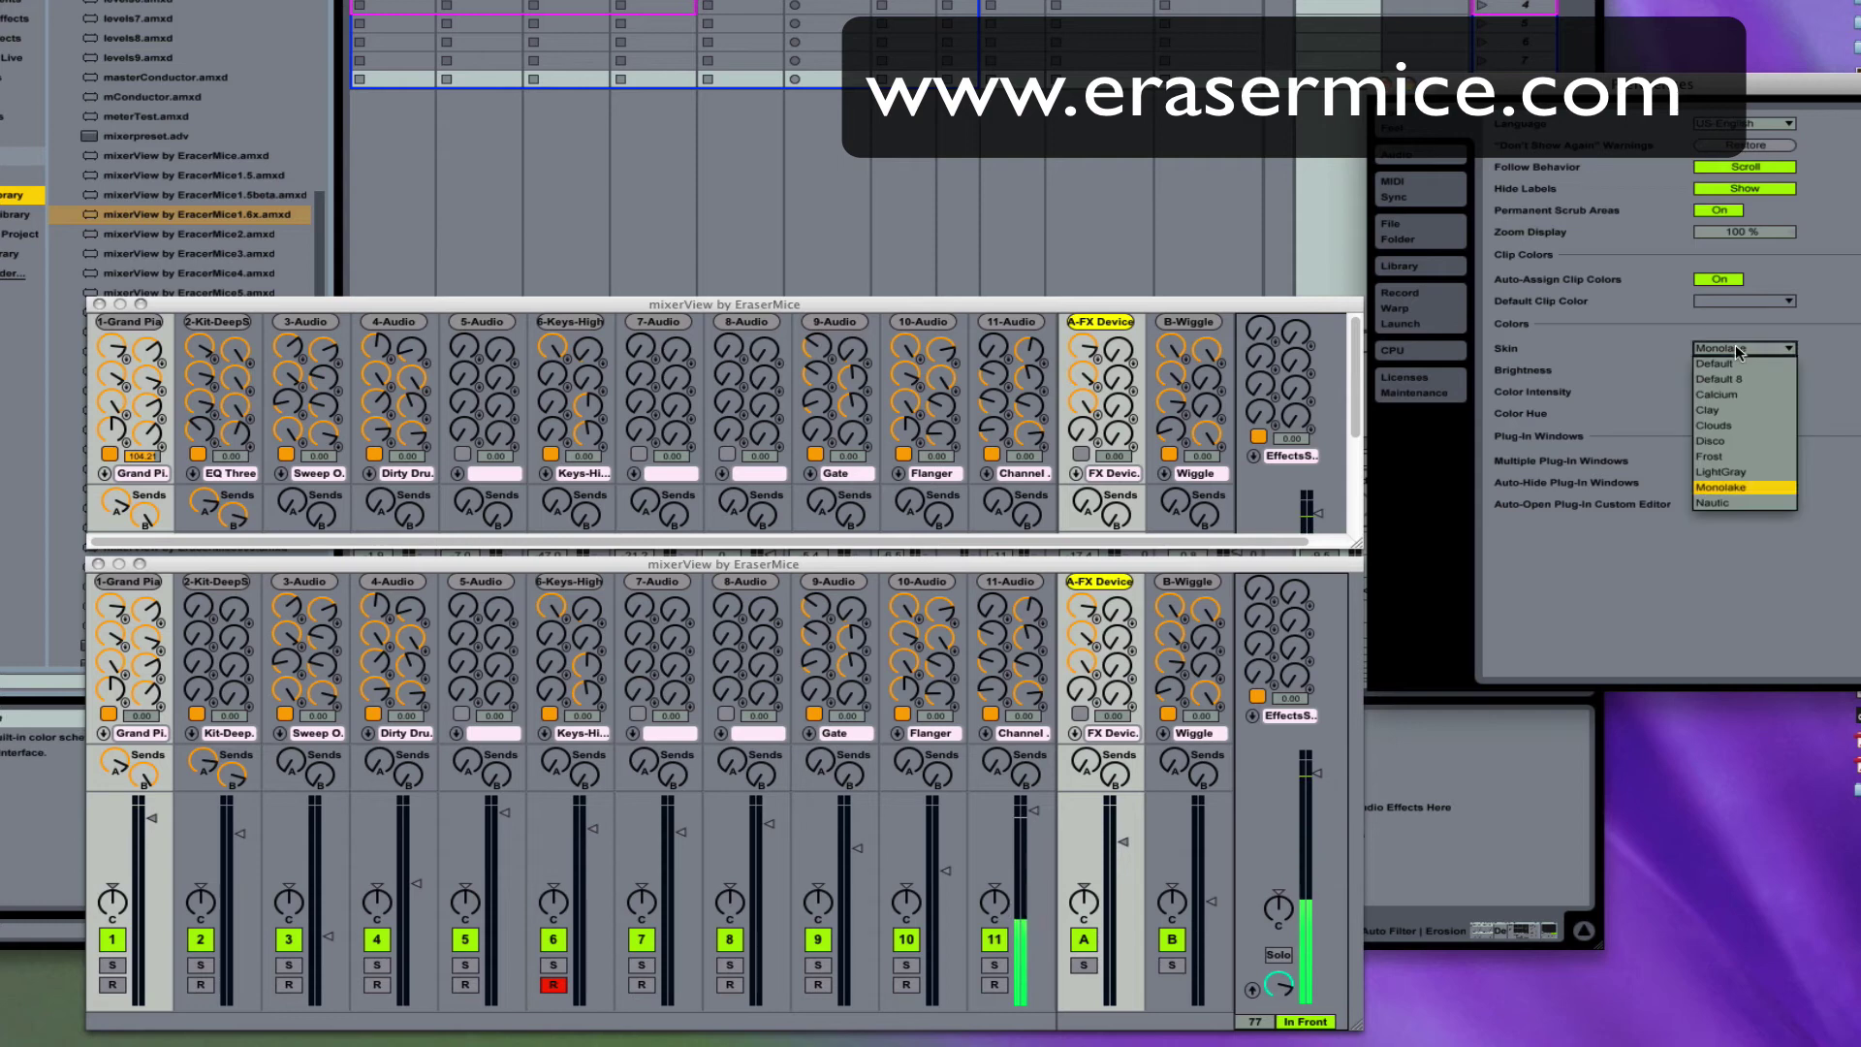
left_click(1745, 394)
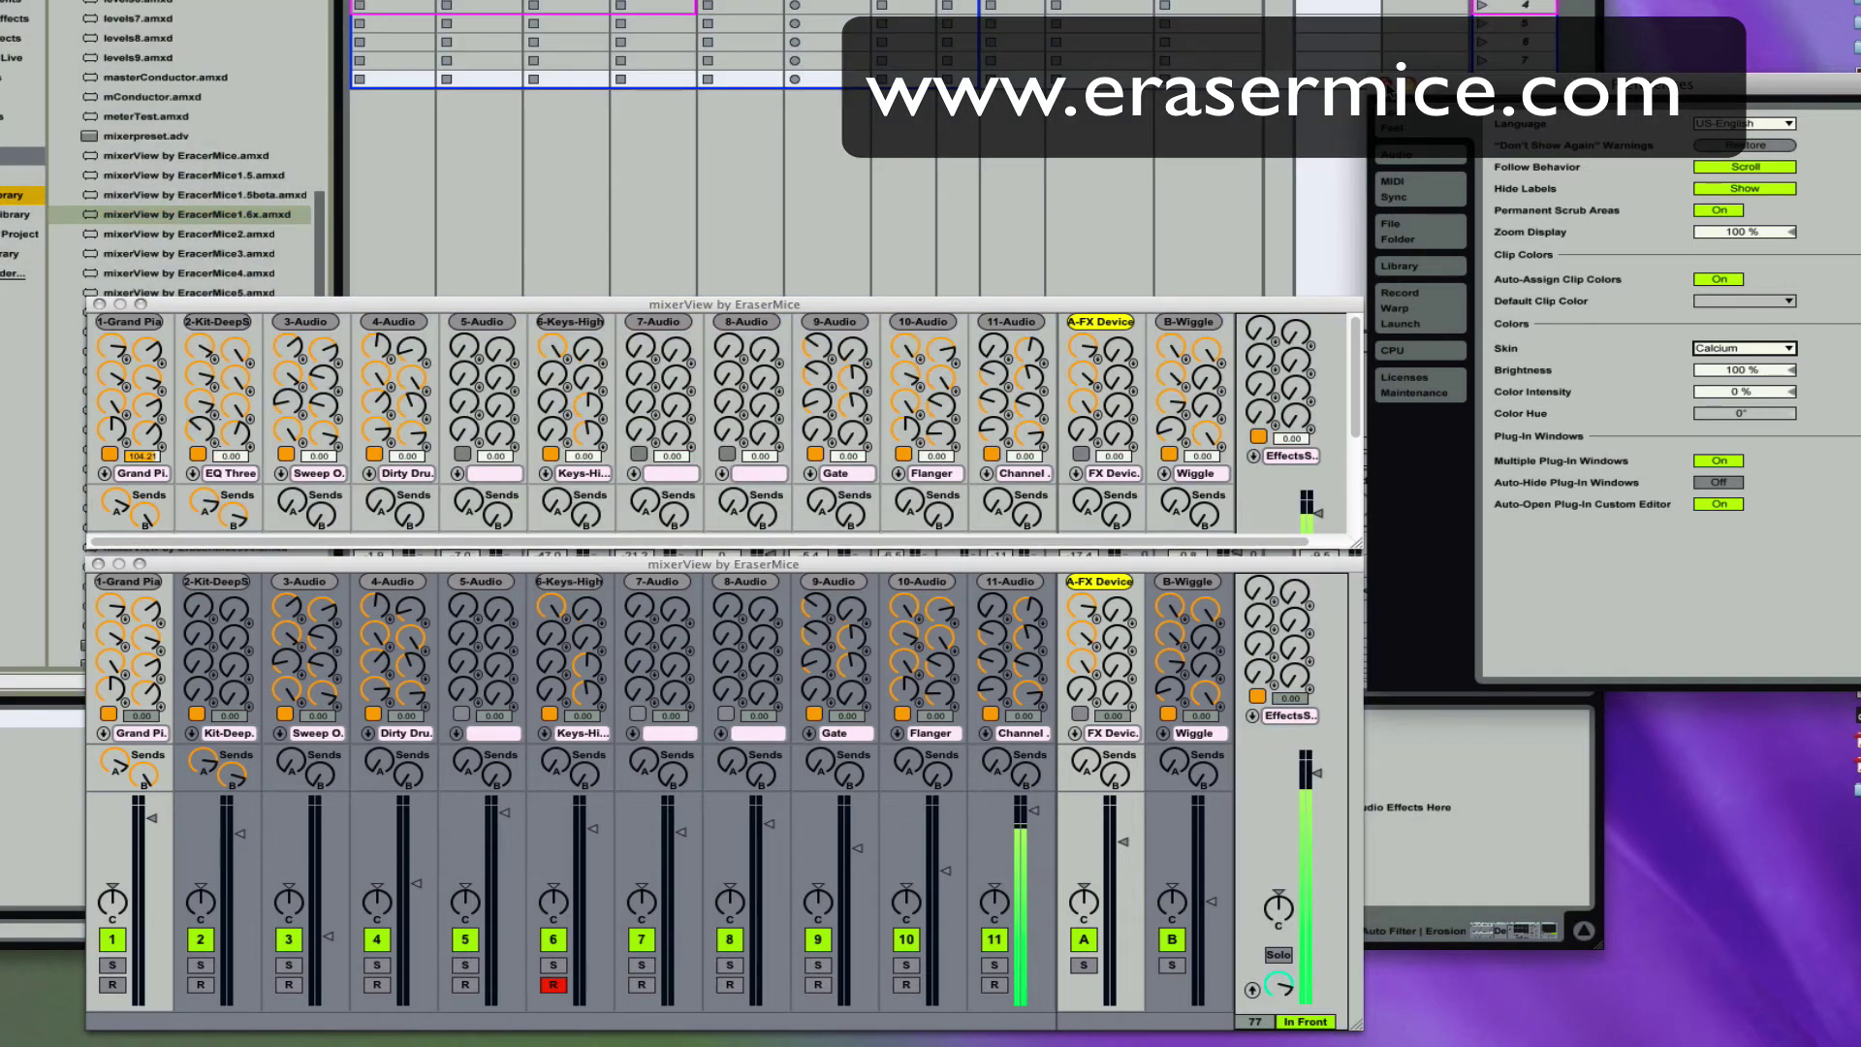
left_click(1388, 85)
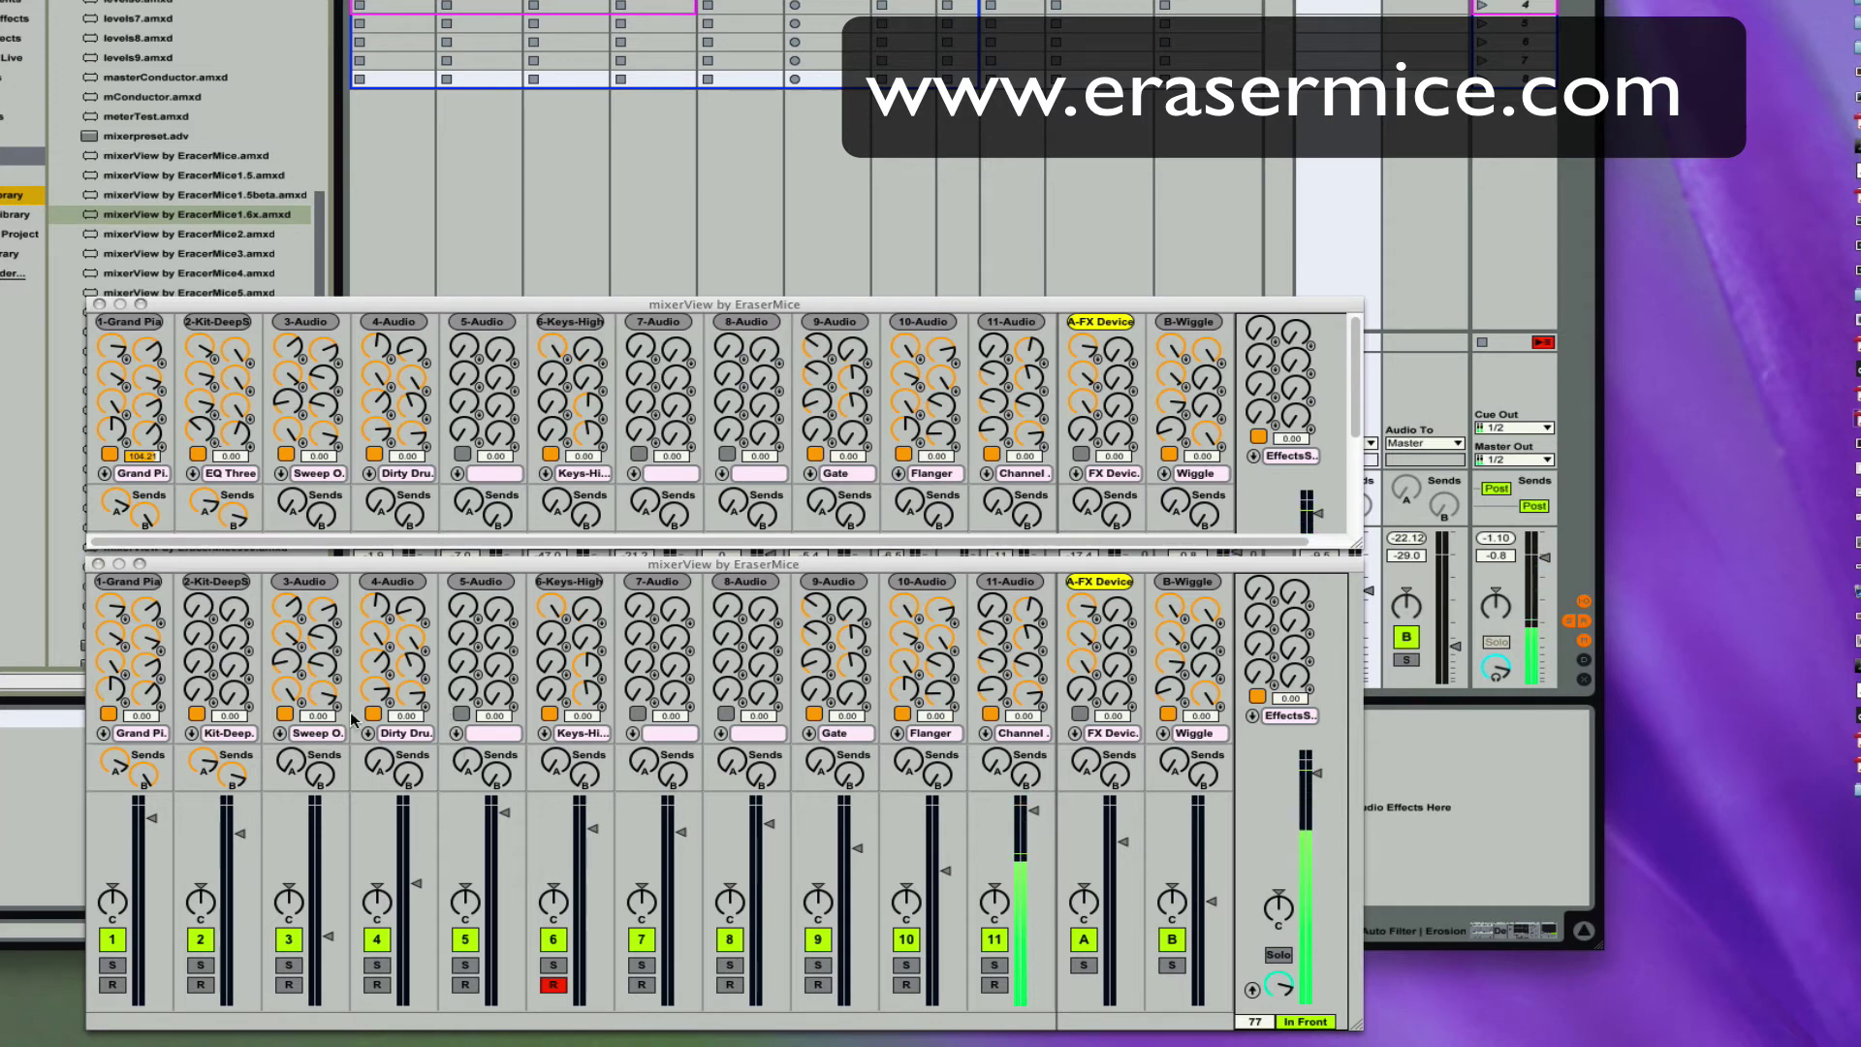
Step: Close the upper mixerView window and set the remaining one to Normal so the Live window can cover it
left_click(97, 305)
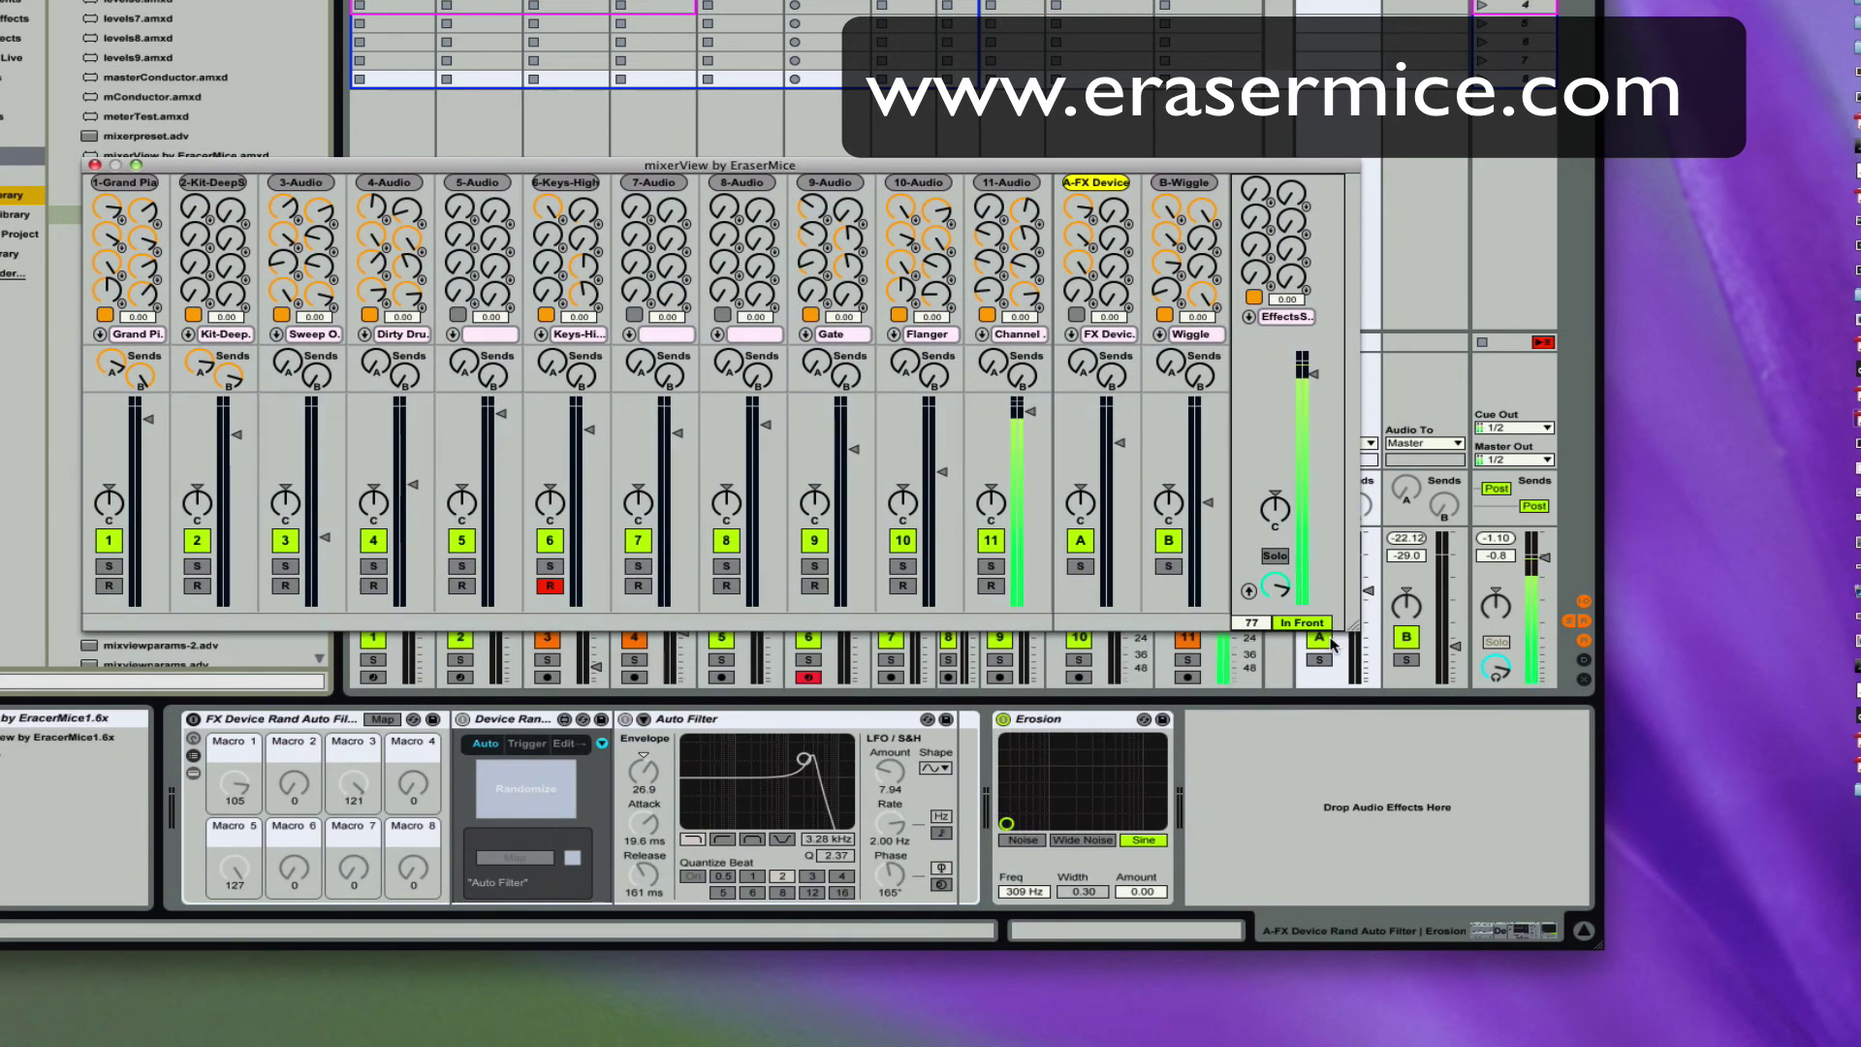
left_click(1301, 622)
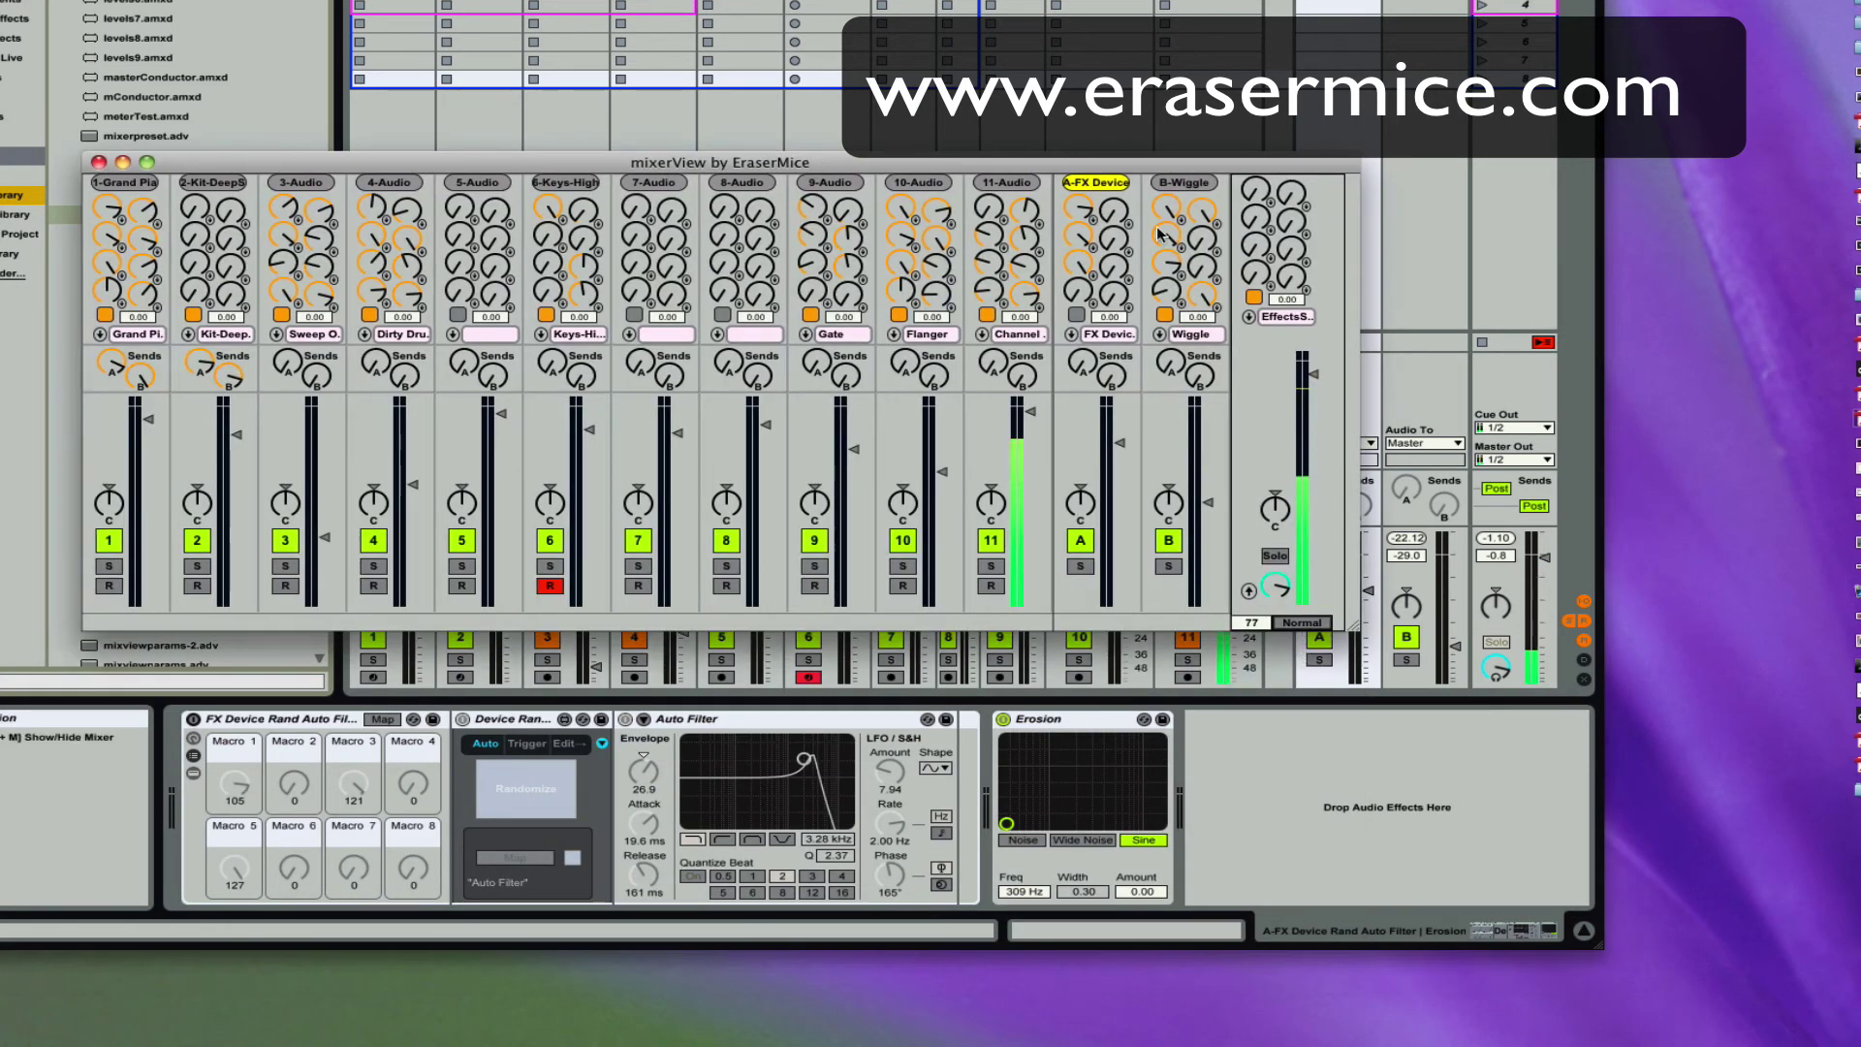
left_click_drag(1093, 163, 1473, 324)
left_click(1441, 245)
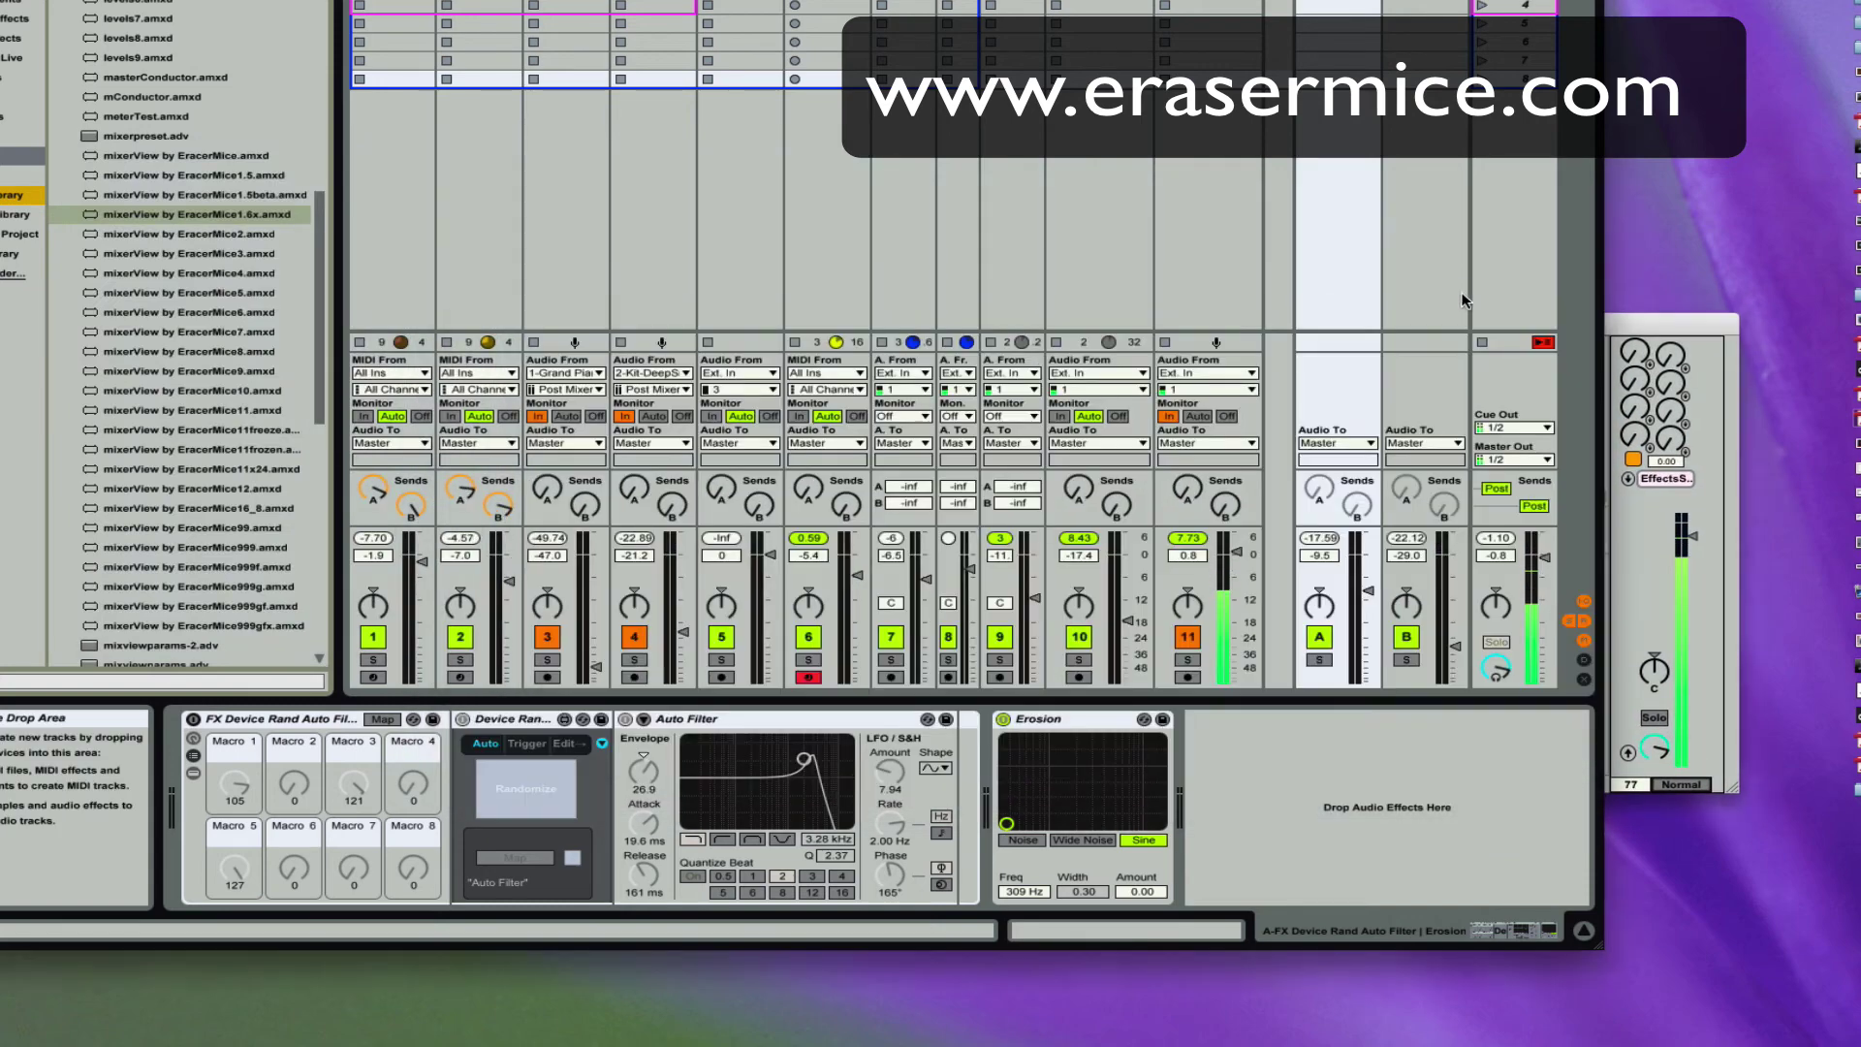
Step: Bring the partly covered mixerView window forward, set it to stay In Front, and select the B-Wiggle track
left_click(1640, 328)
left_click(1684, 787)
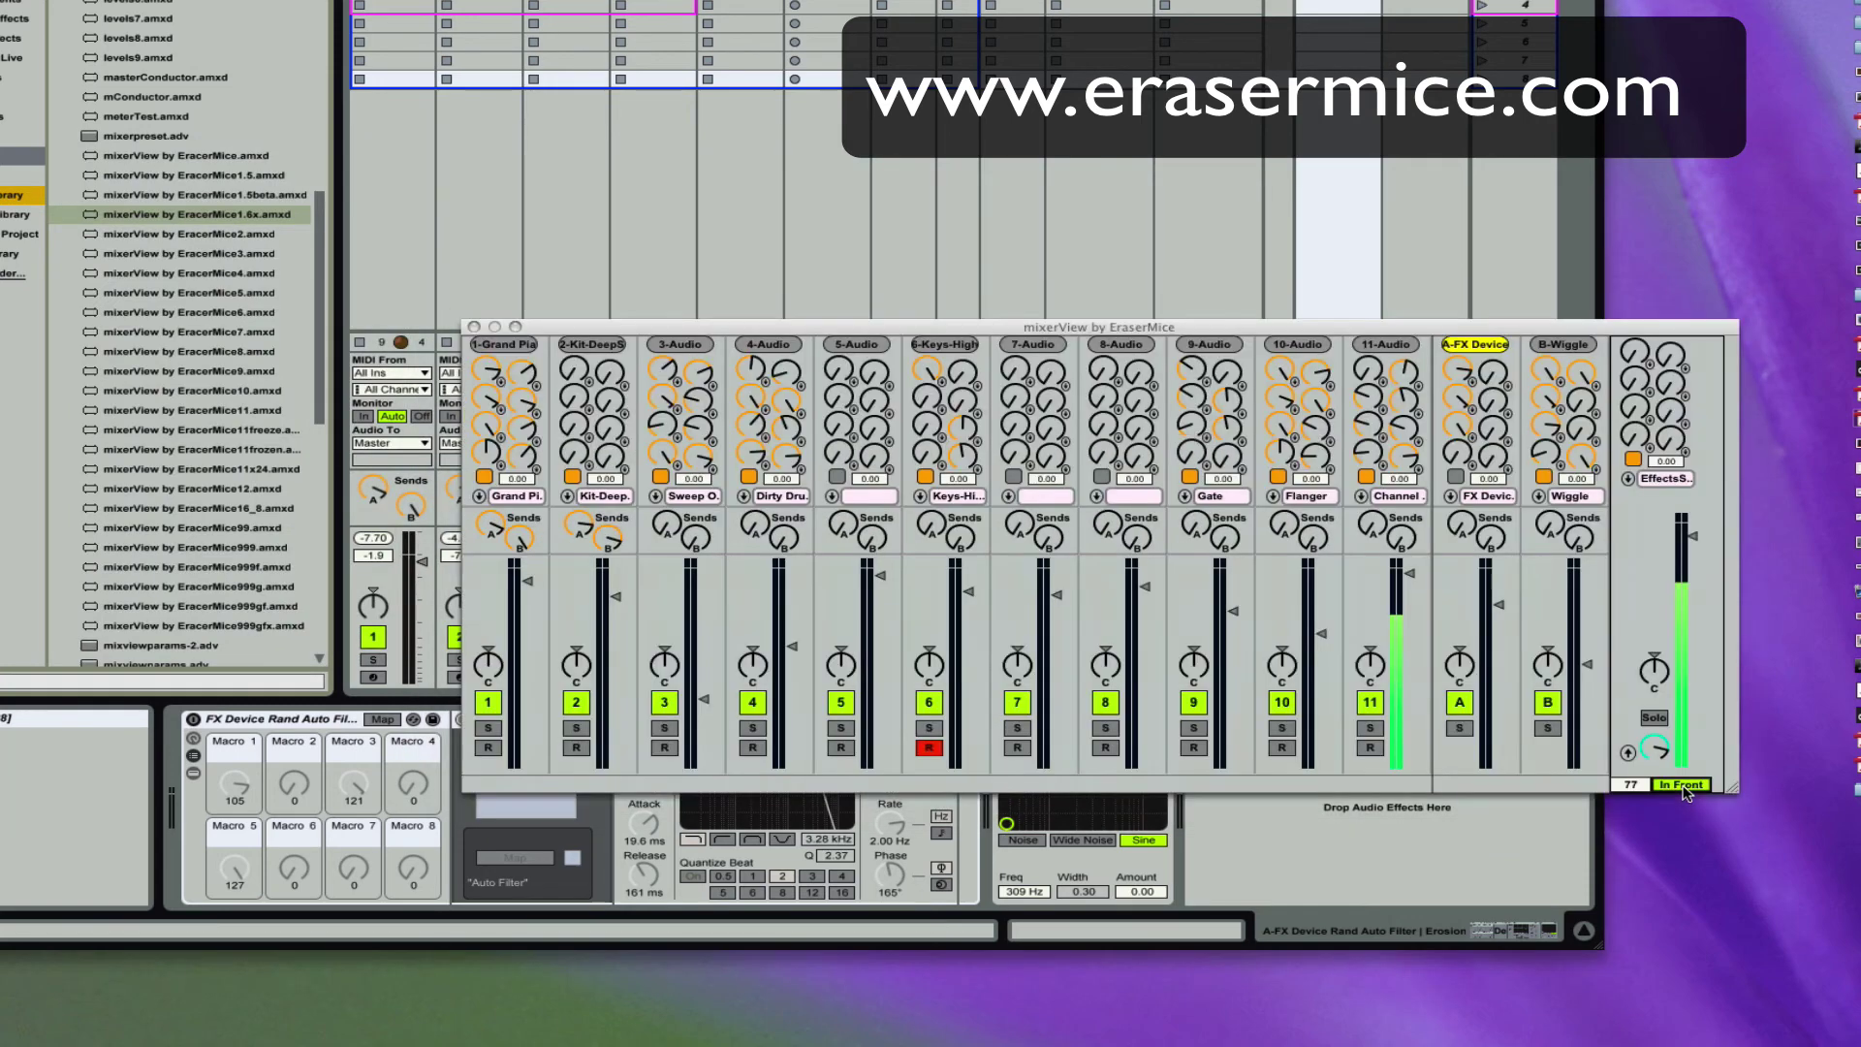
left_click(1537, 341)
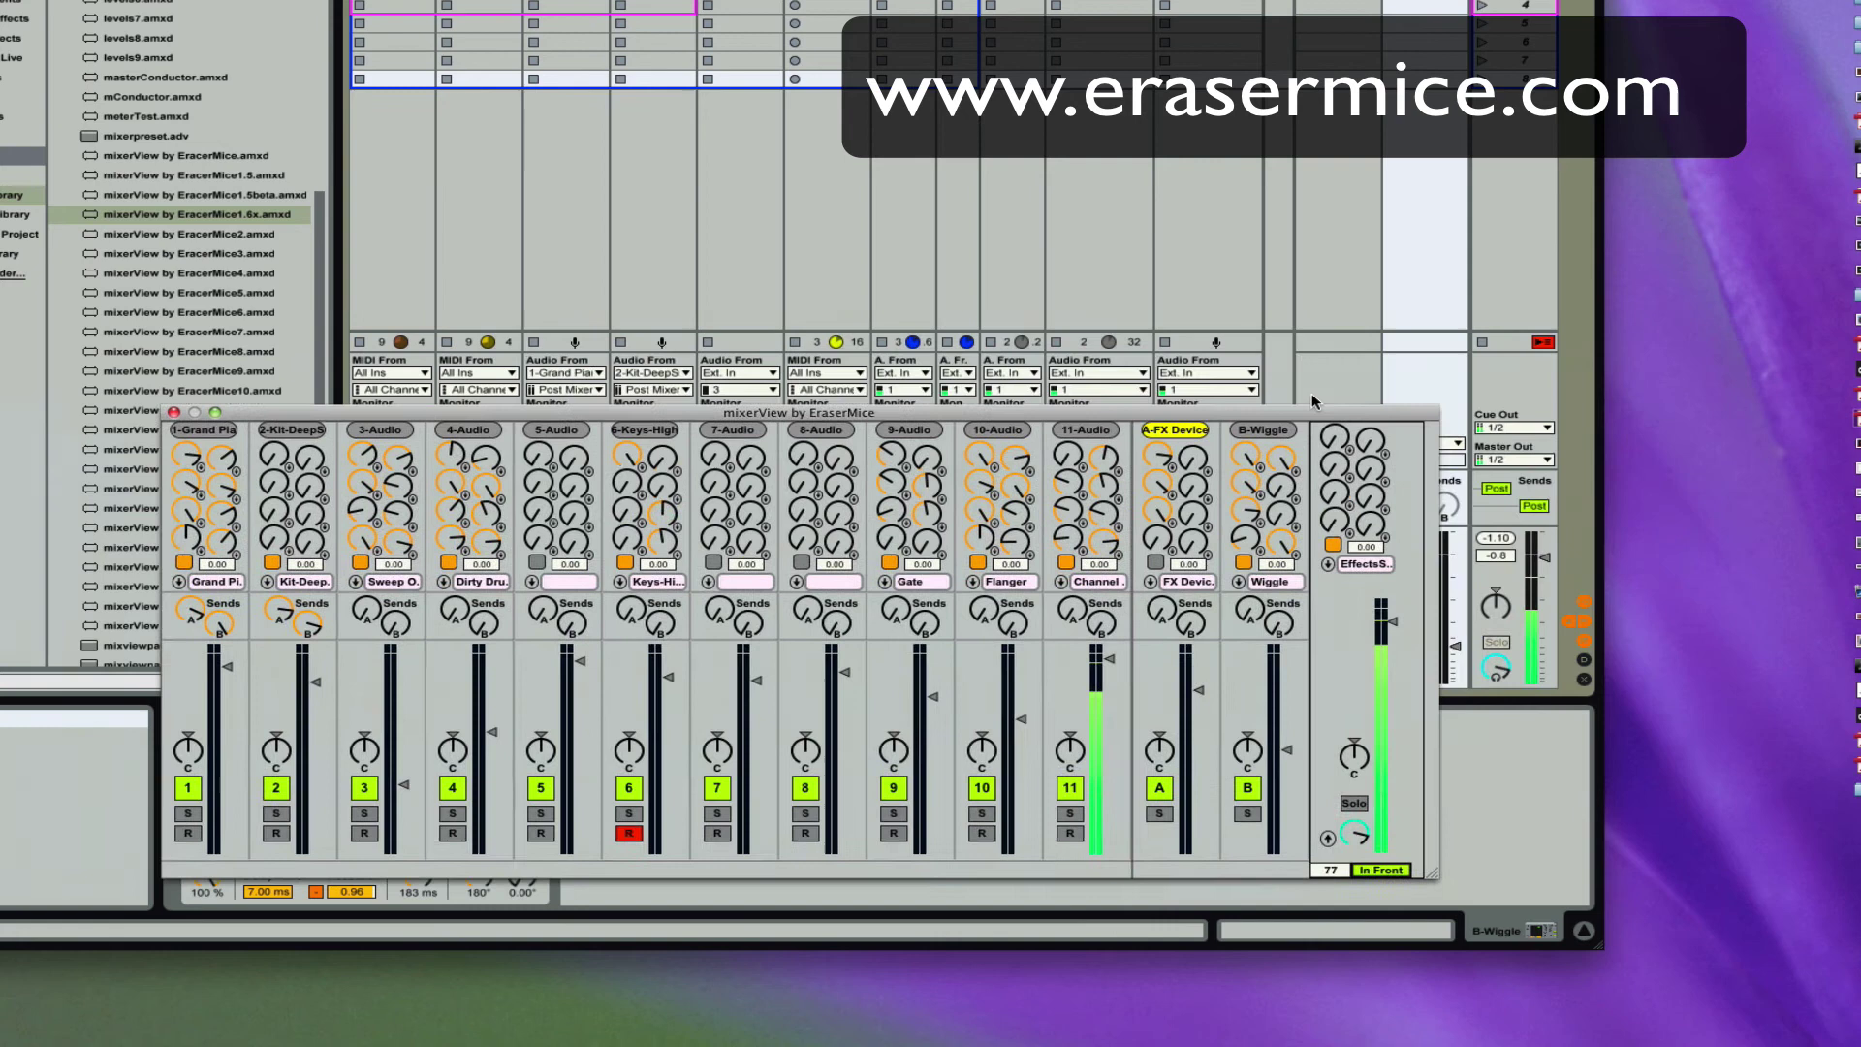
Step: Narrow the mixerView strips to a width of 61 and place the window over the lower part of the Live window
left_click_drag(1492, 814, 1354, 831)
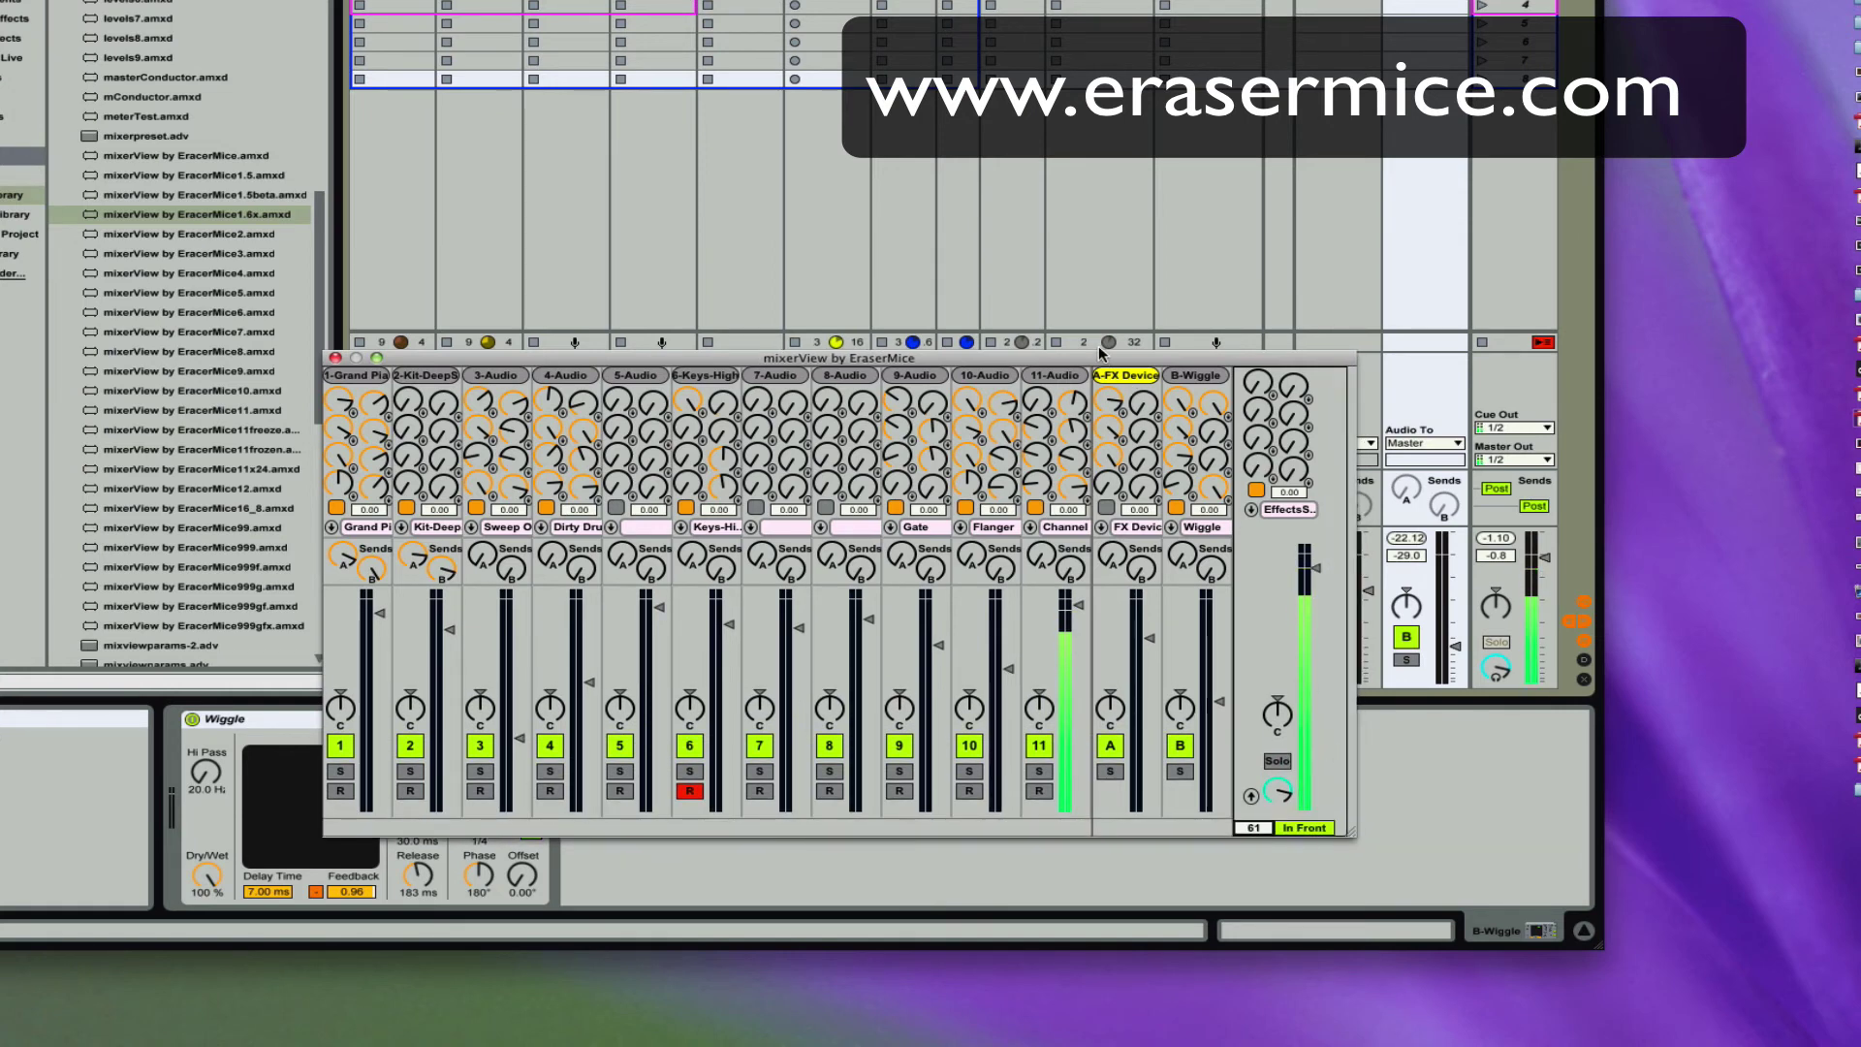
left_click_drag(1101, 353, 1251, 164)
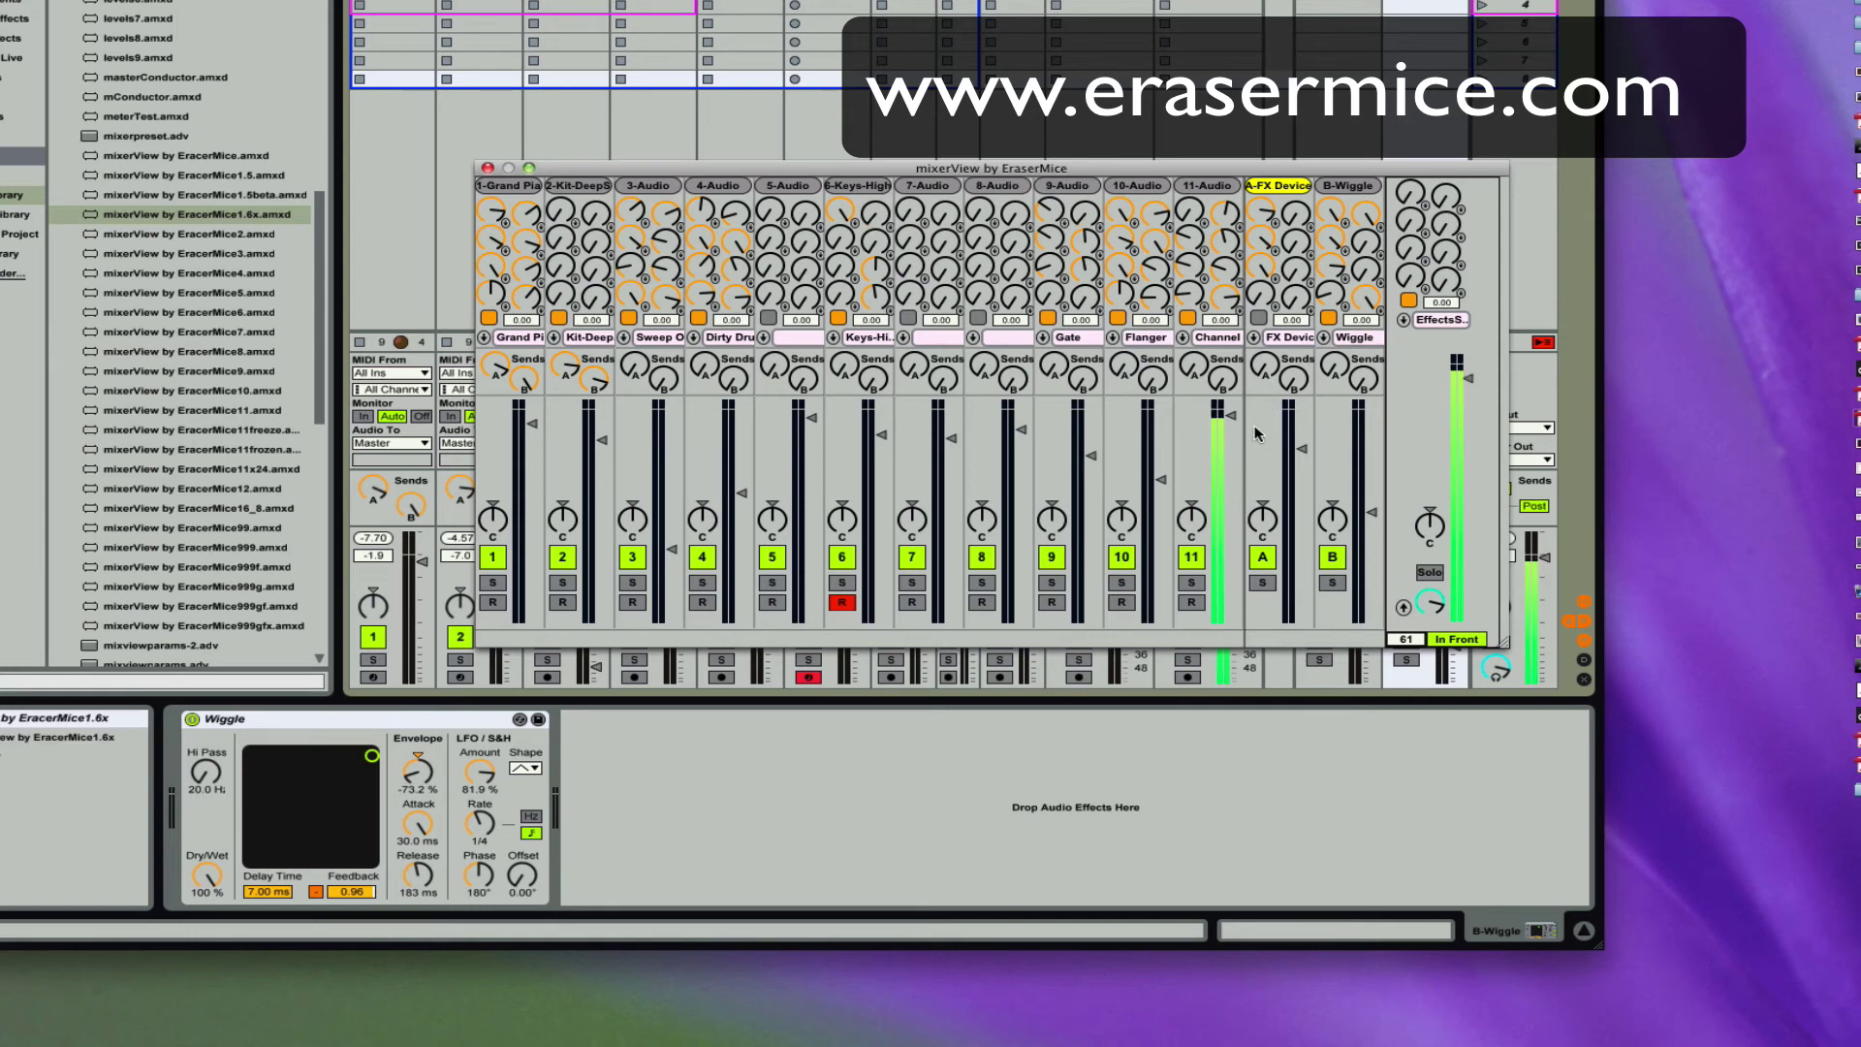
left_click(1130, 140)
left_click(1207, 134)
left_click_drag(1147, 169, 1060, 546)
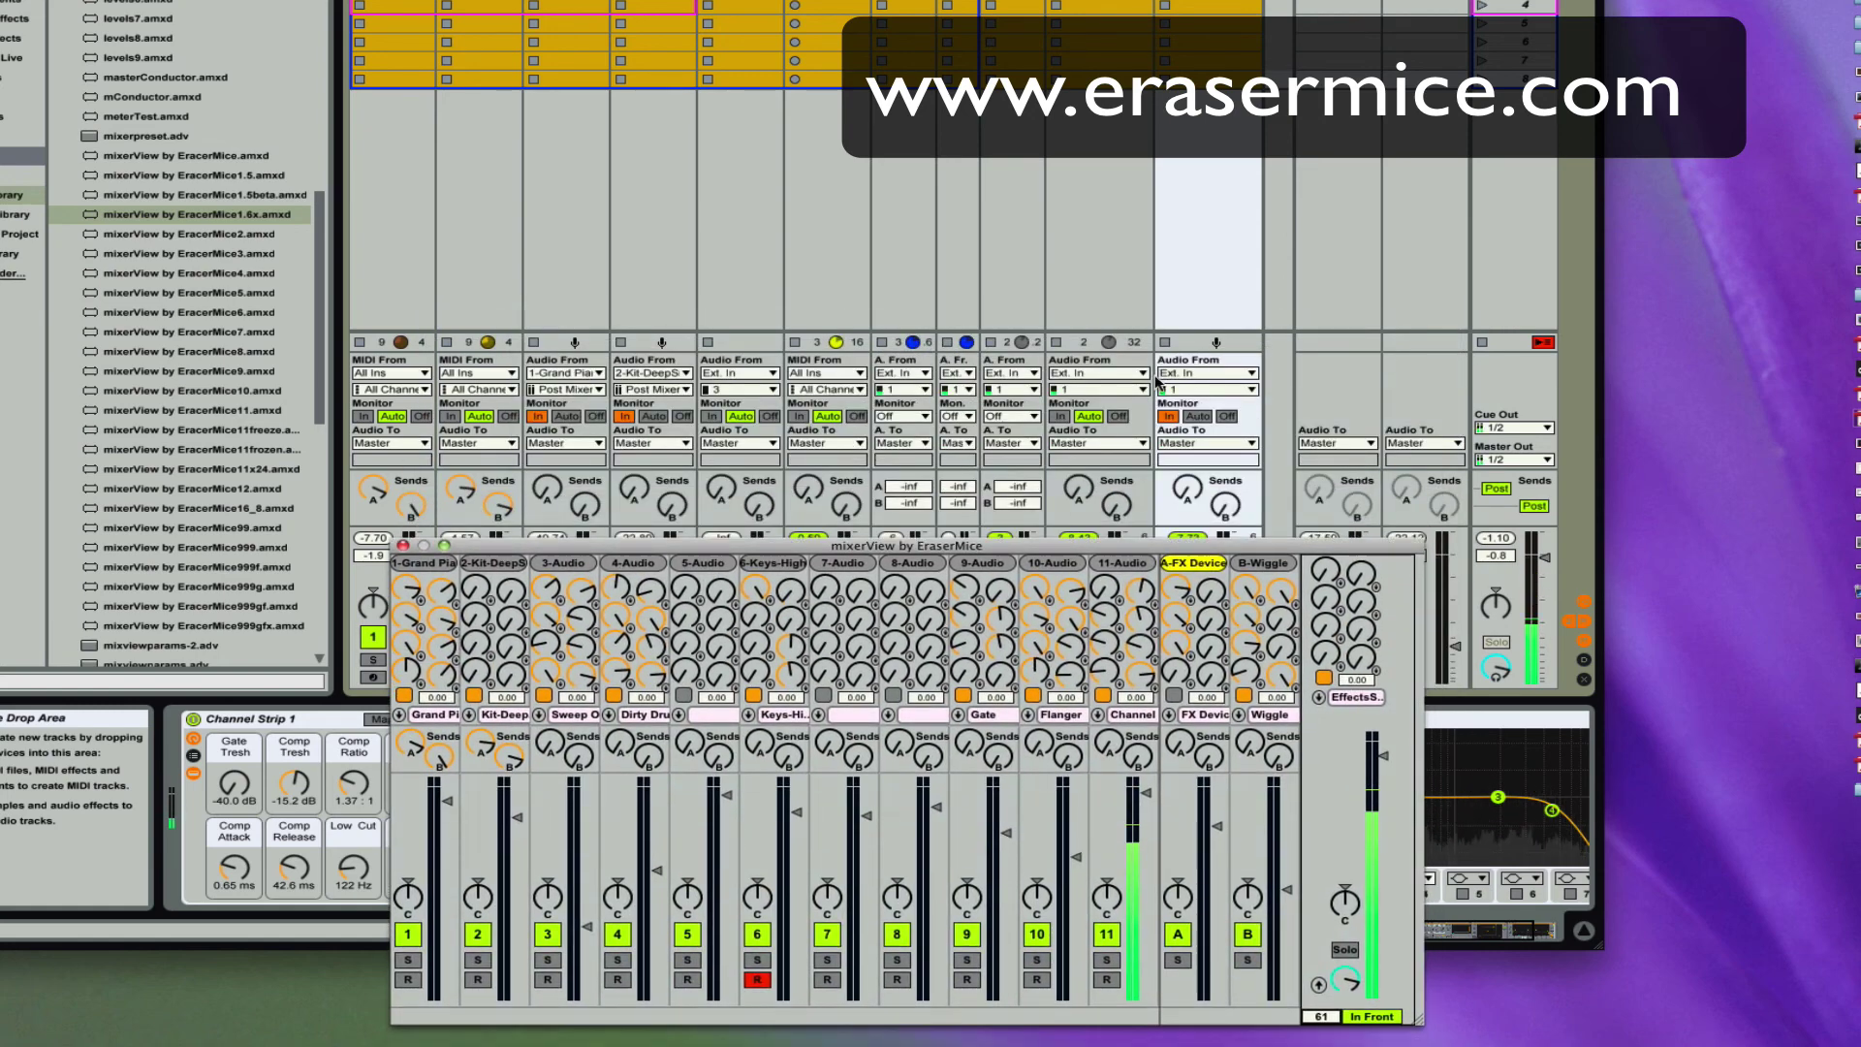
Step: Select tracks in the session behind the floating mixer and resize the Live window so it ends just above mixerView
left_click(1101, 282)
left_click(1013, 80)
left_click(905, 166)
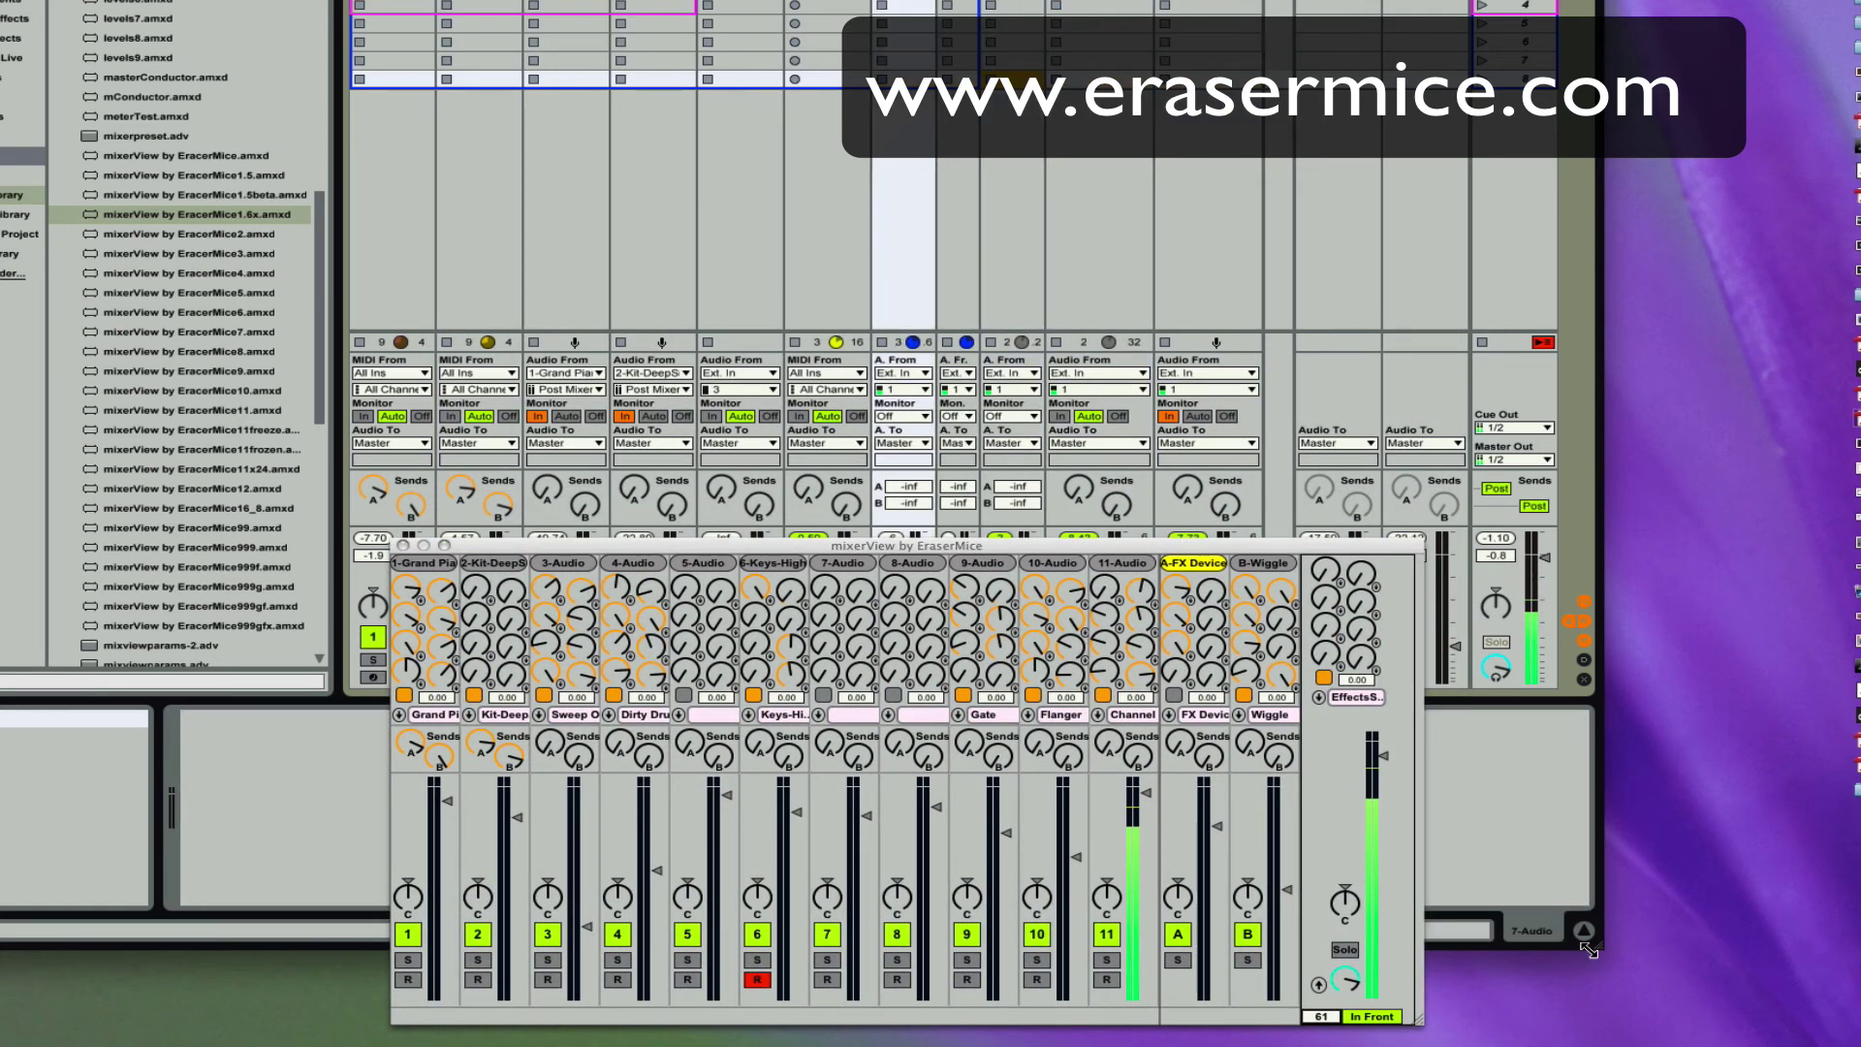
left_click_drag(1599, 954, 1645, 536)
Step: Select tracks 1 to 5 one after another through their mixerView strips to view each track's devices
left_click(411, 823)
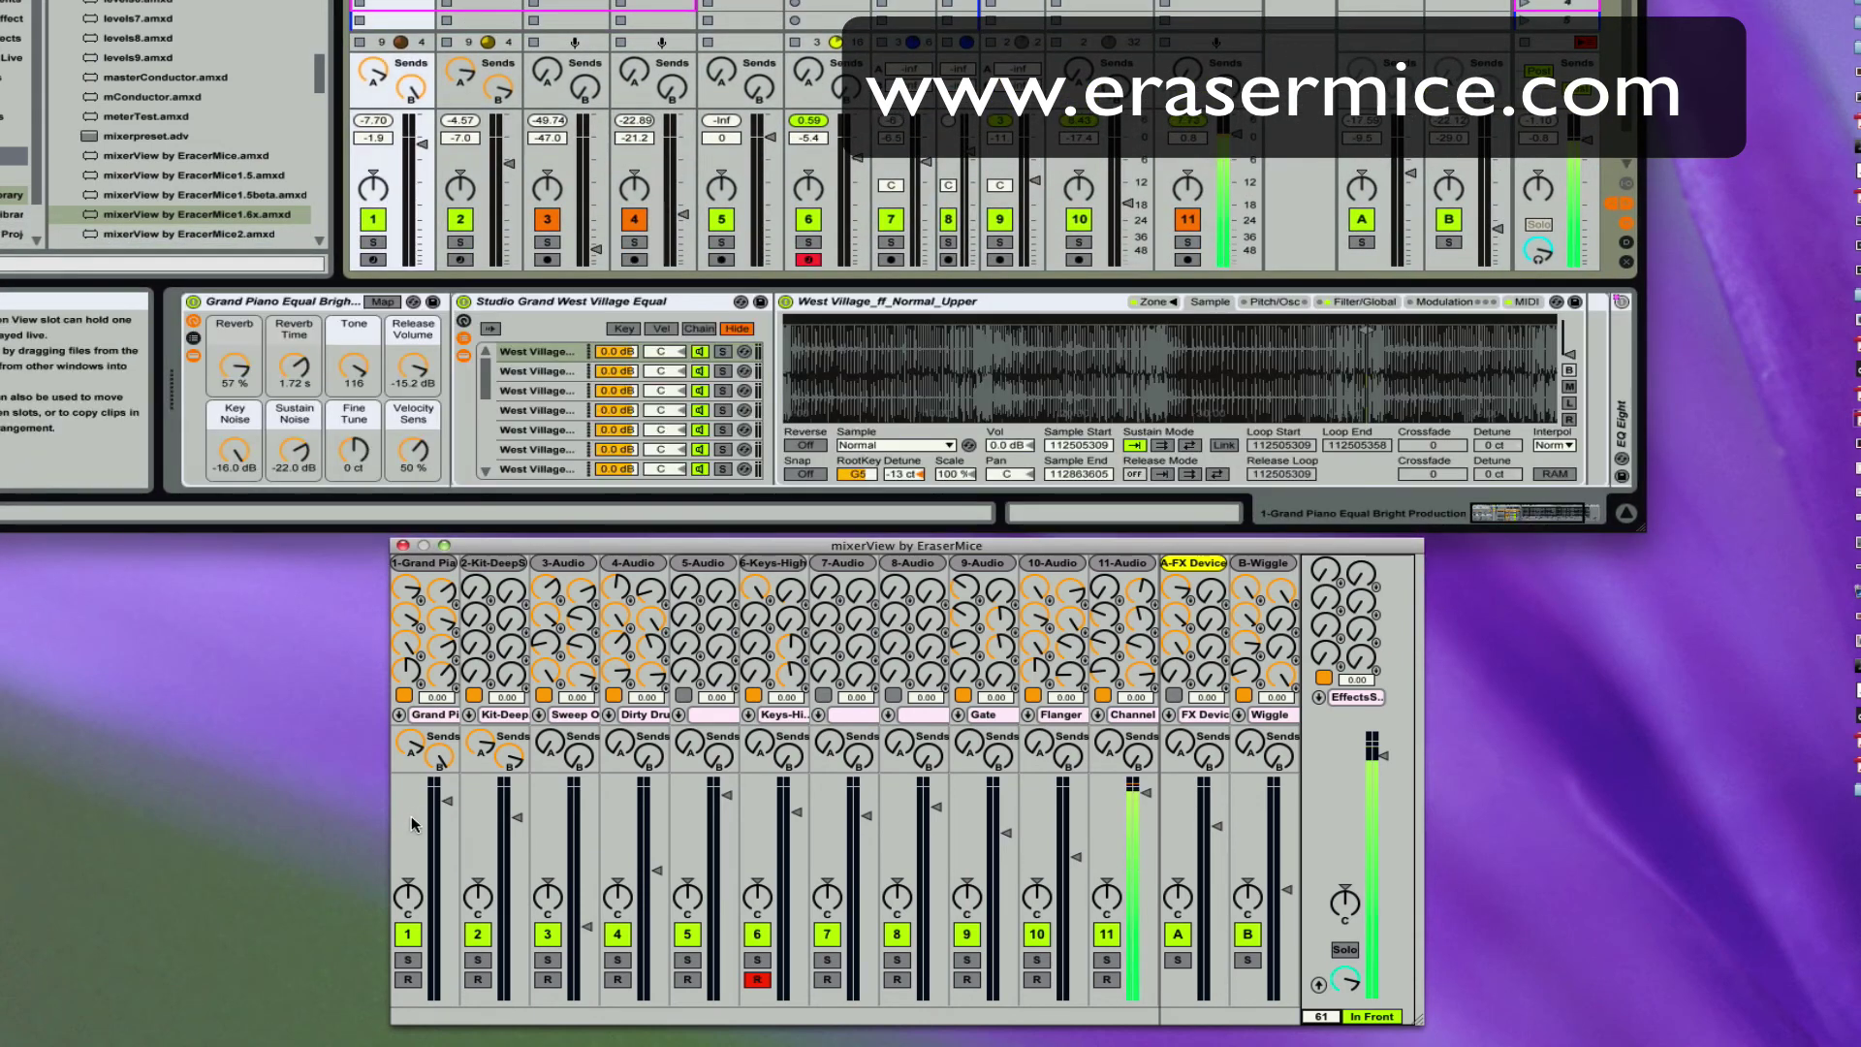
left_click(484, 812)
left_click(556, 820)
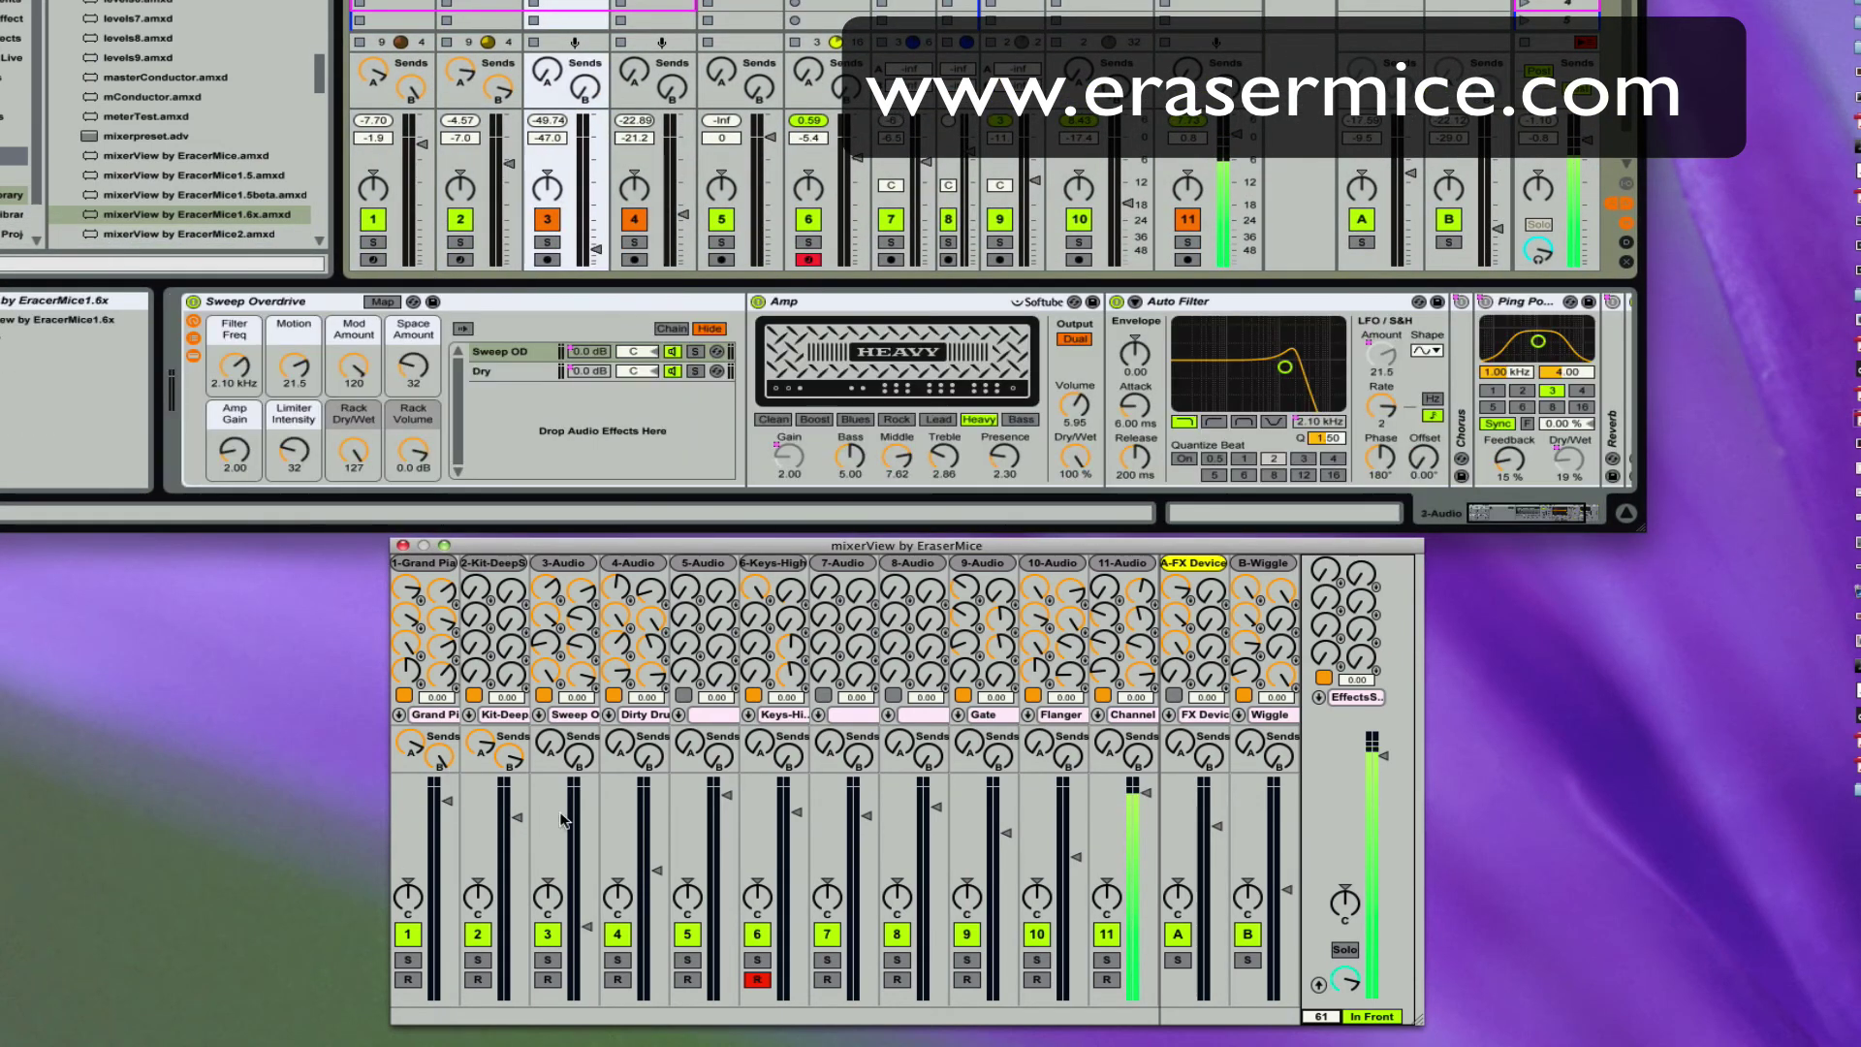
left_click(610, 824)
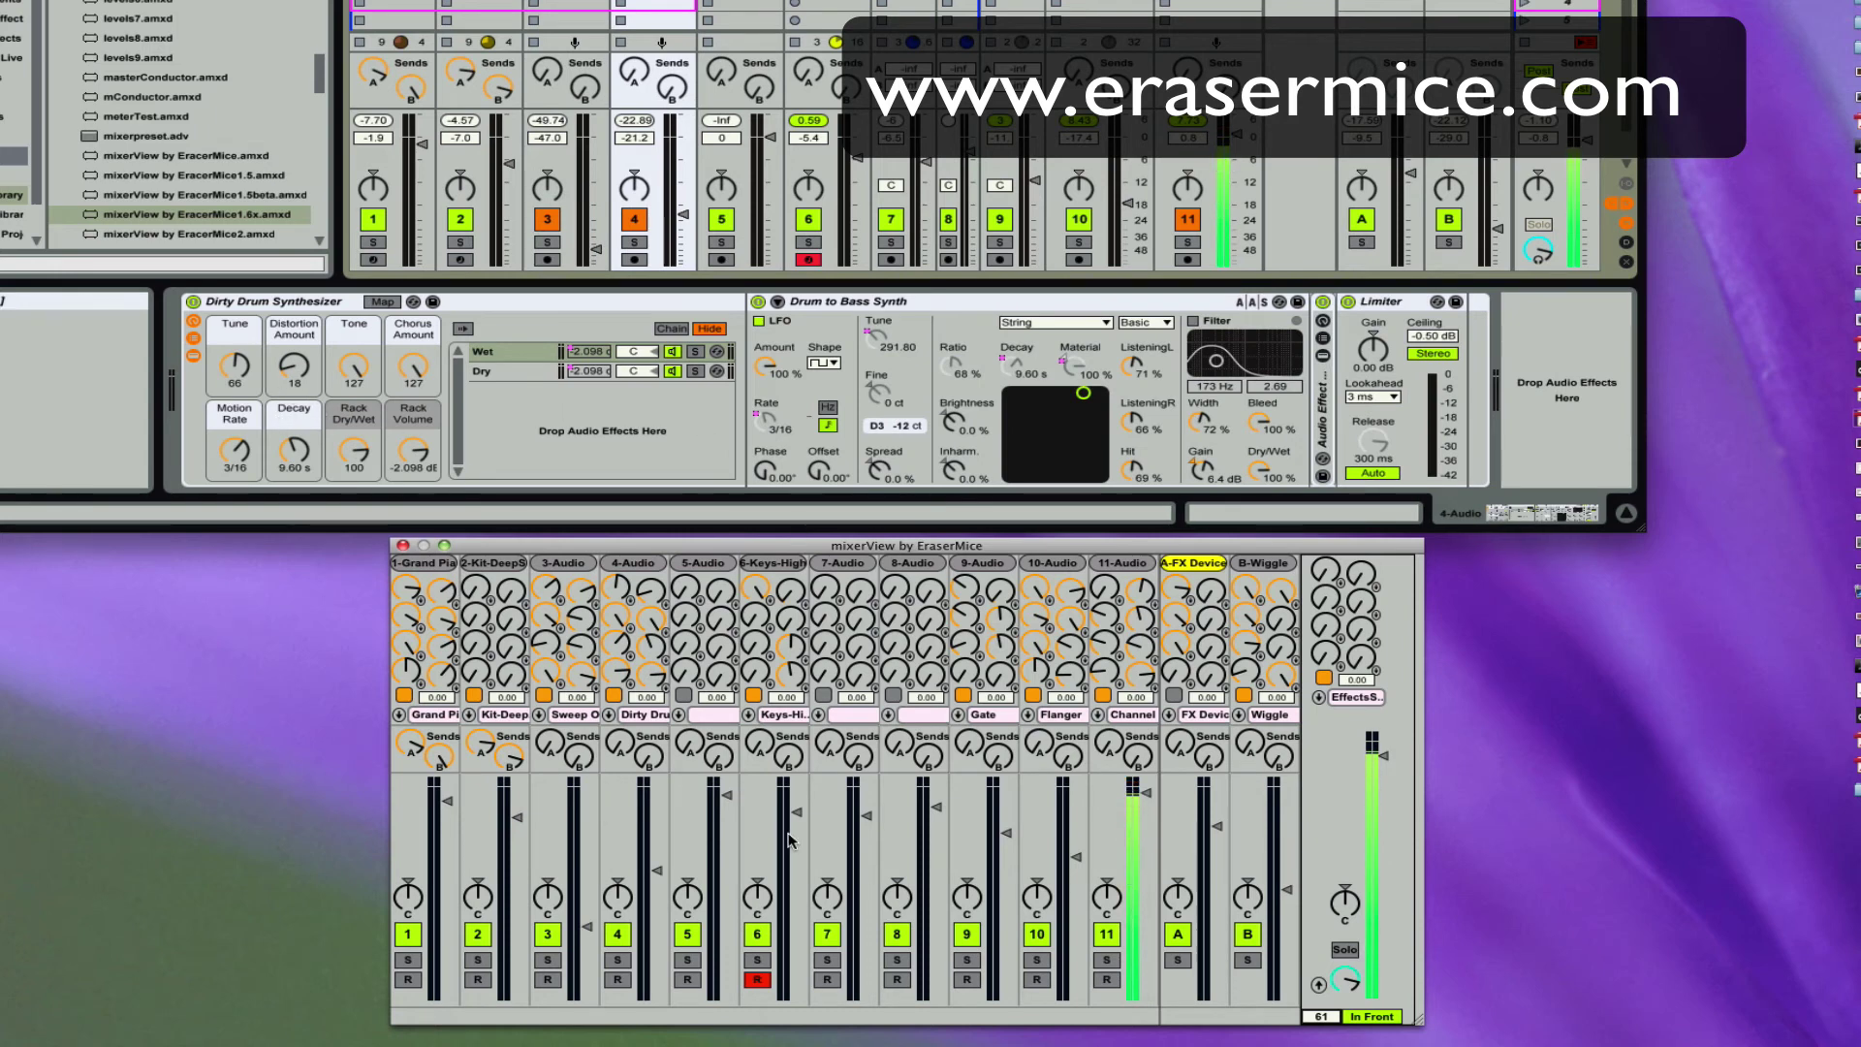
left_click(694, 835)
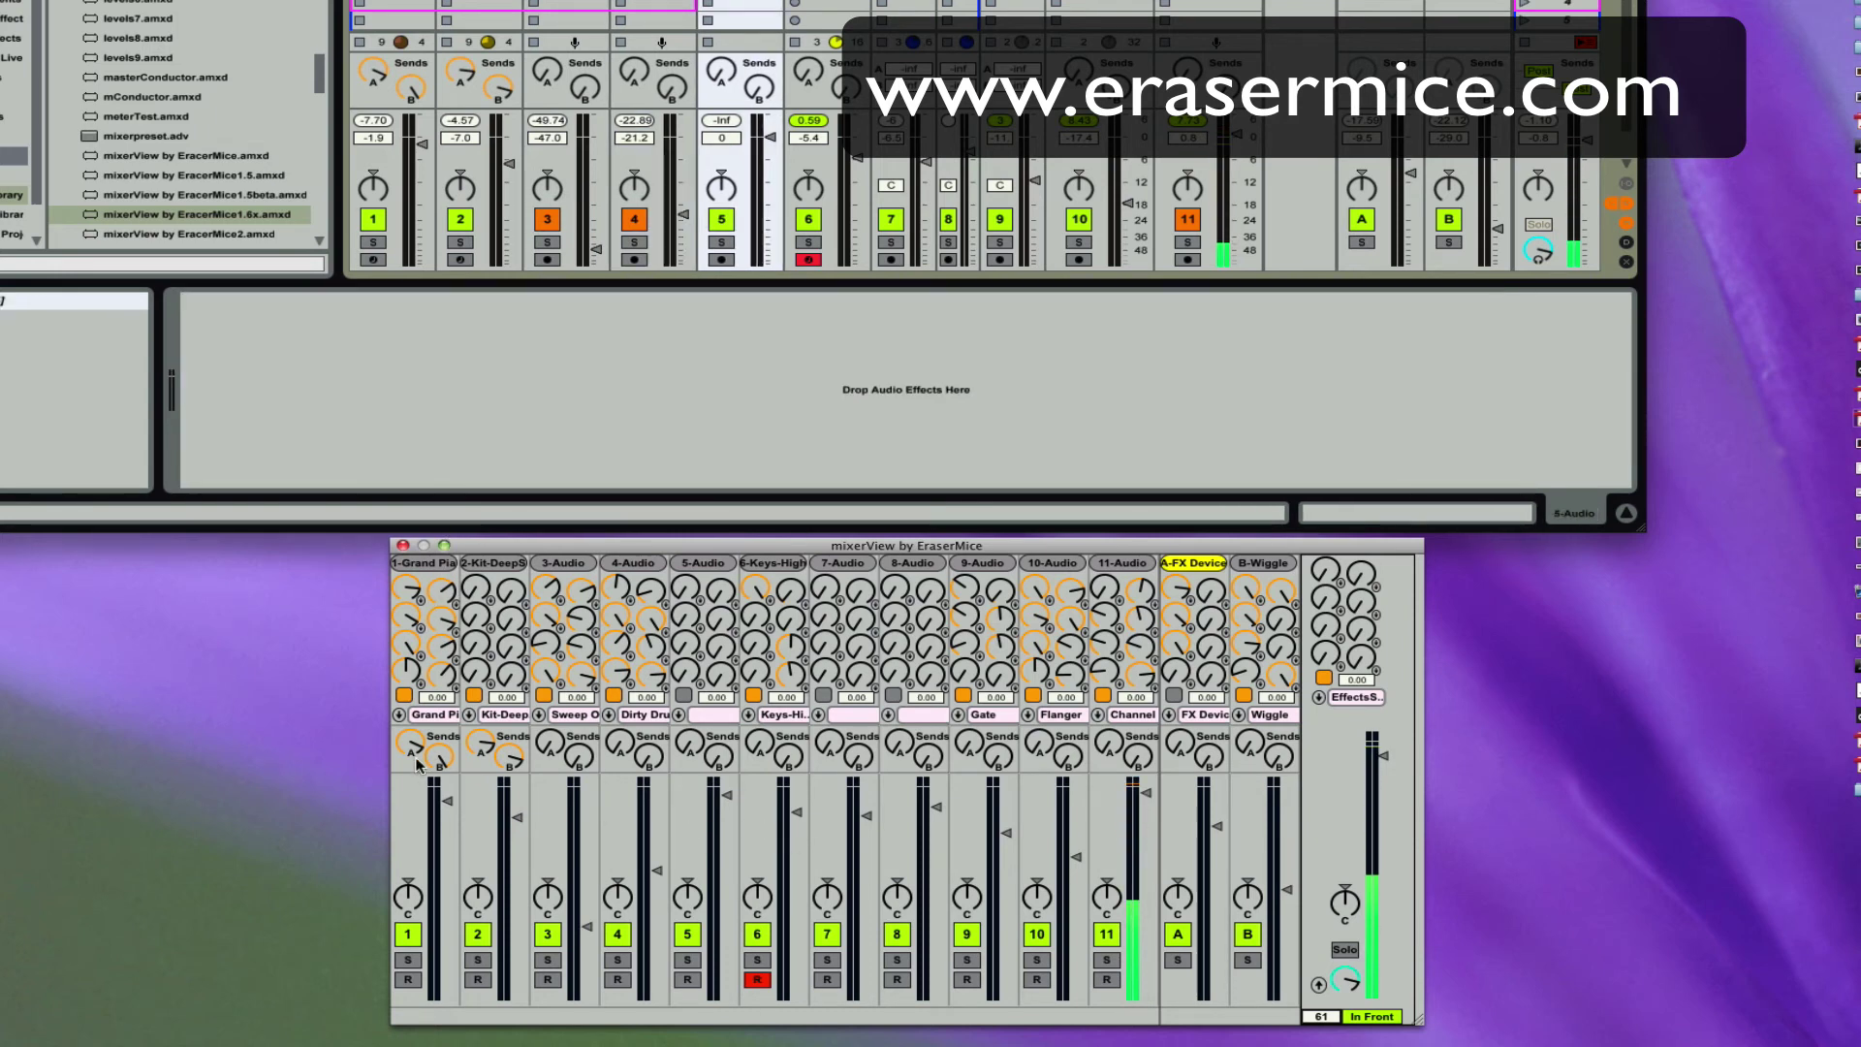
Step: Adjust the first knobs of strips 1 and 2, showing the Kit-DeepSnareDynamics macros with Macro 1 set to 57
left_click(405, 788)
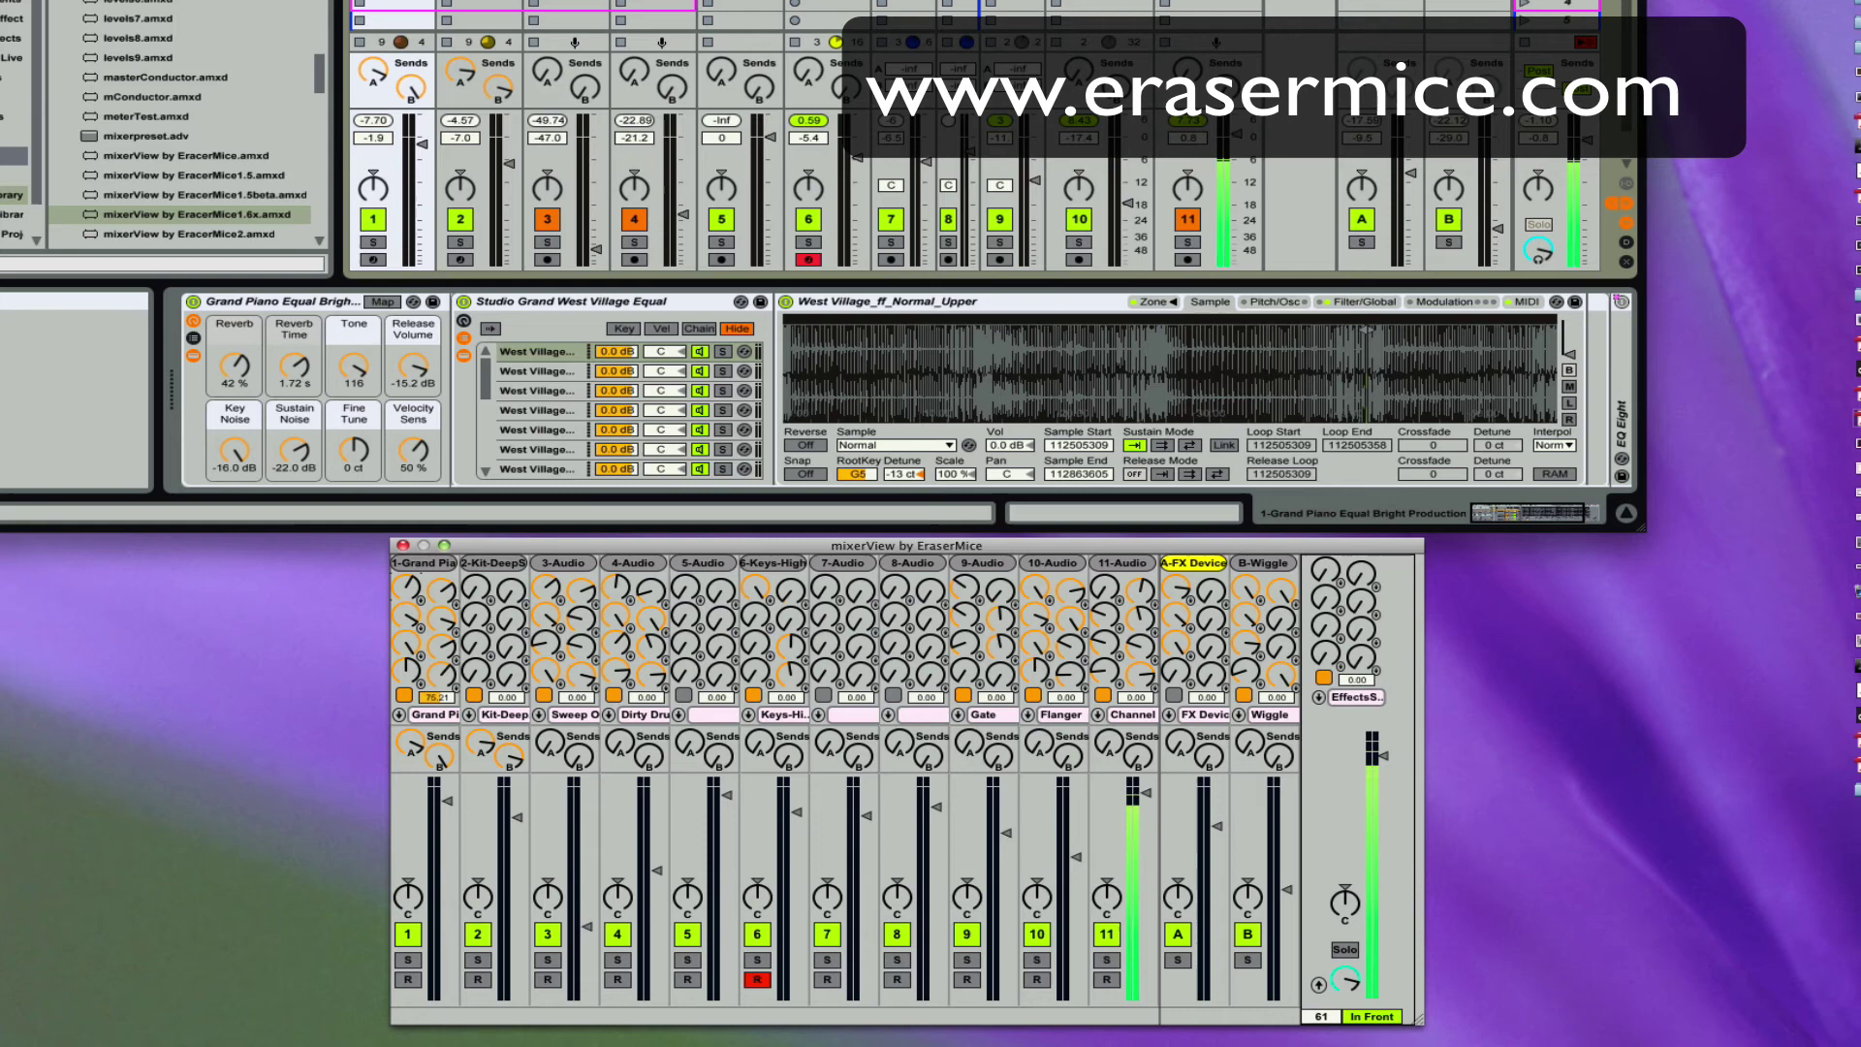
left_click(462, 757)
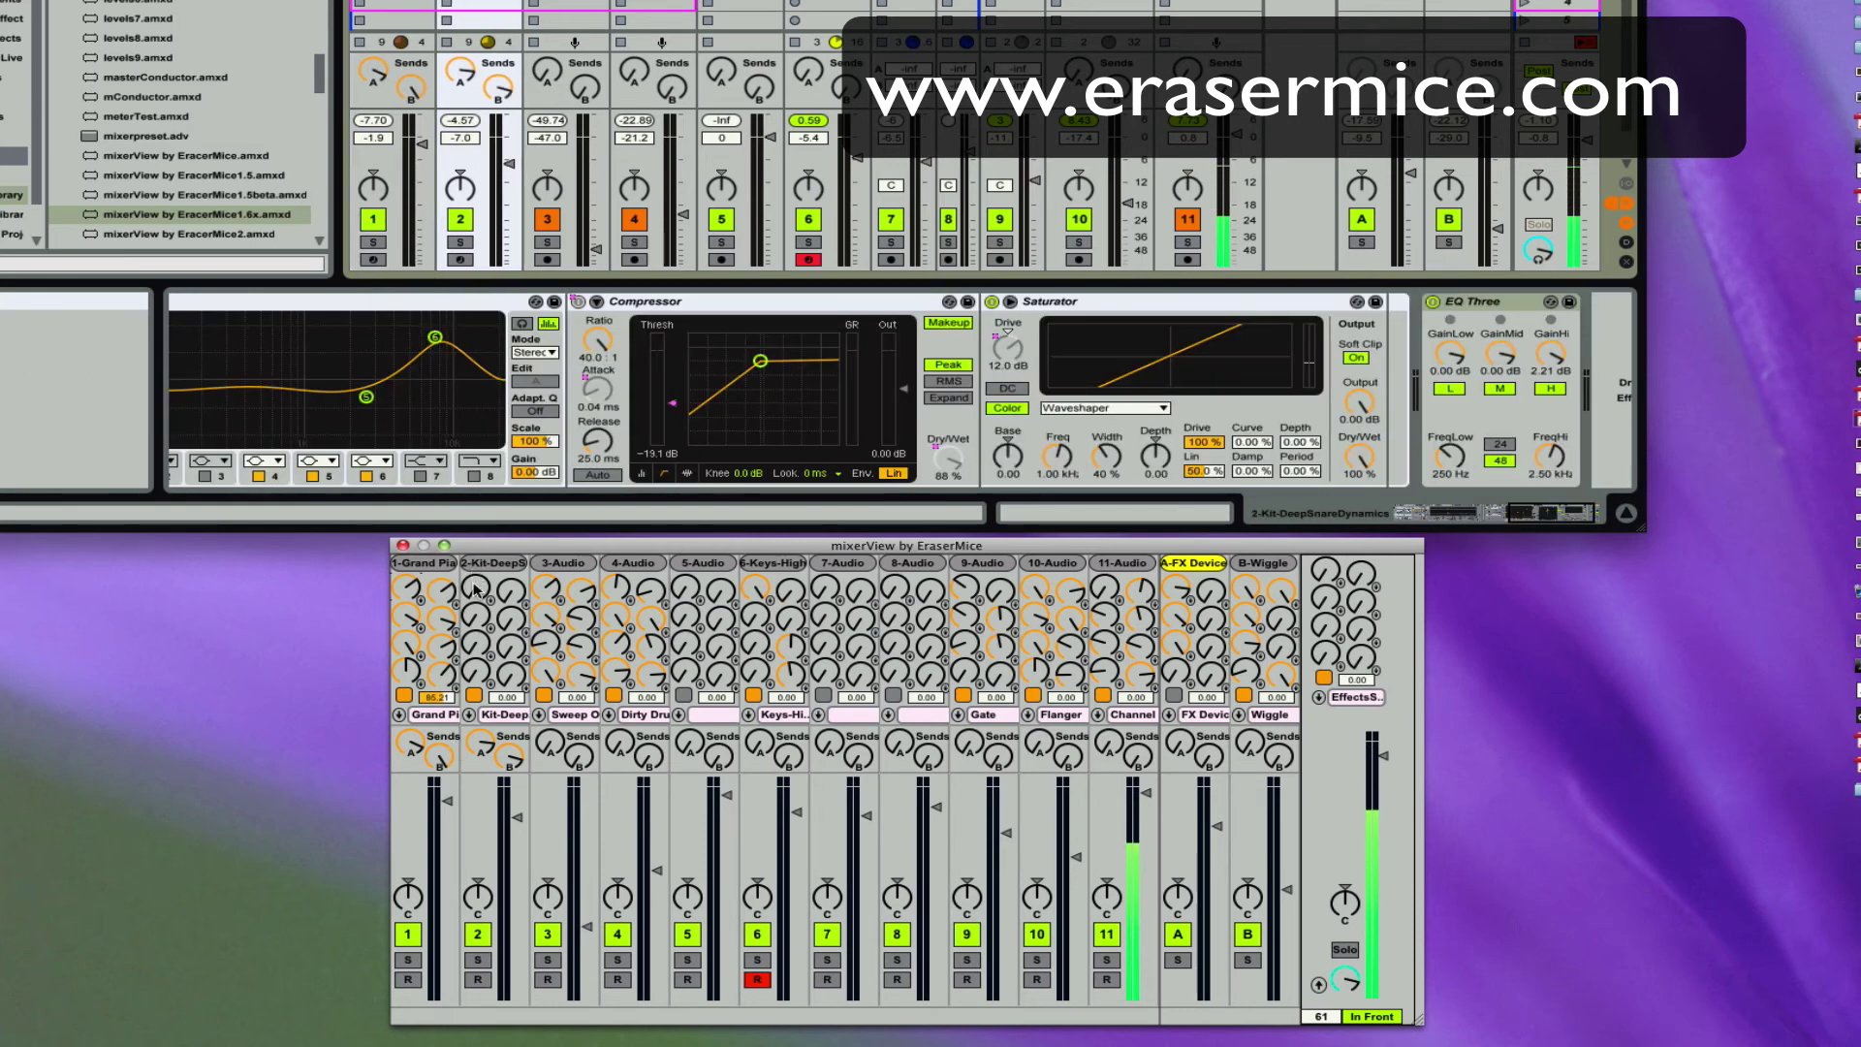
scroll(415, 483, "left", 10)
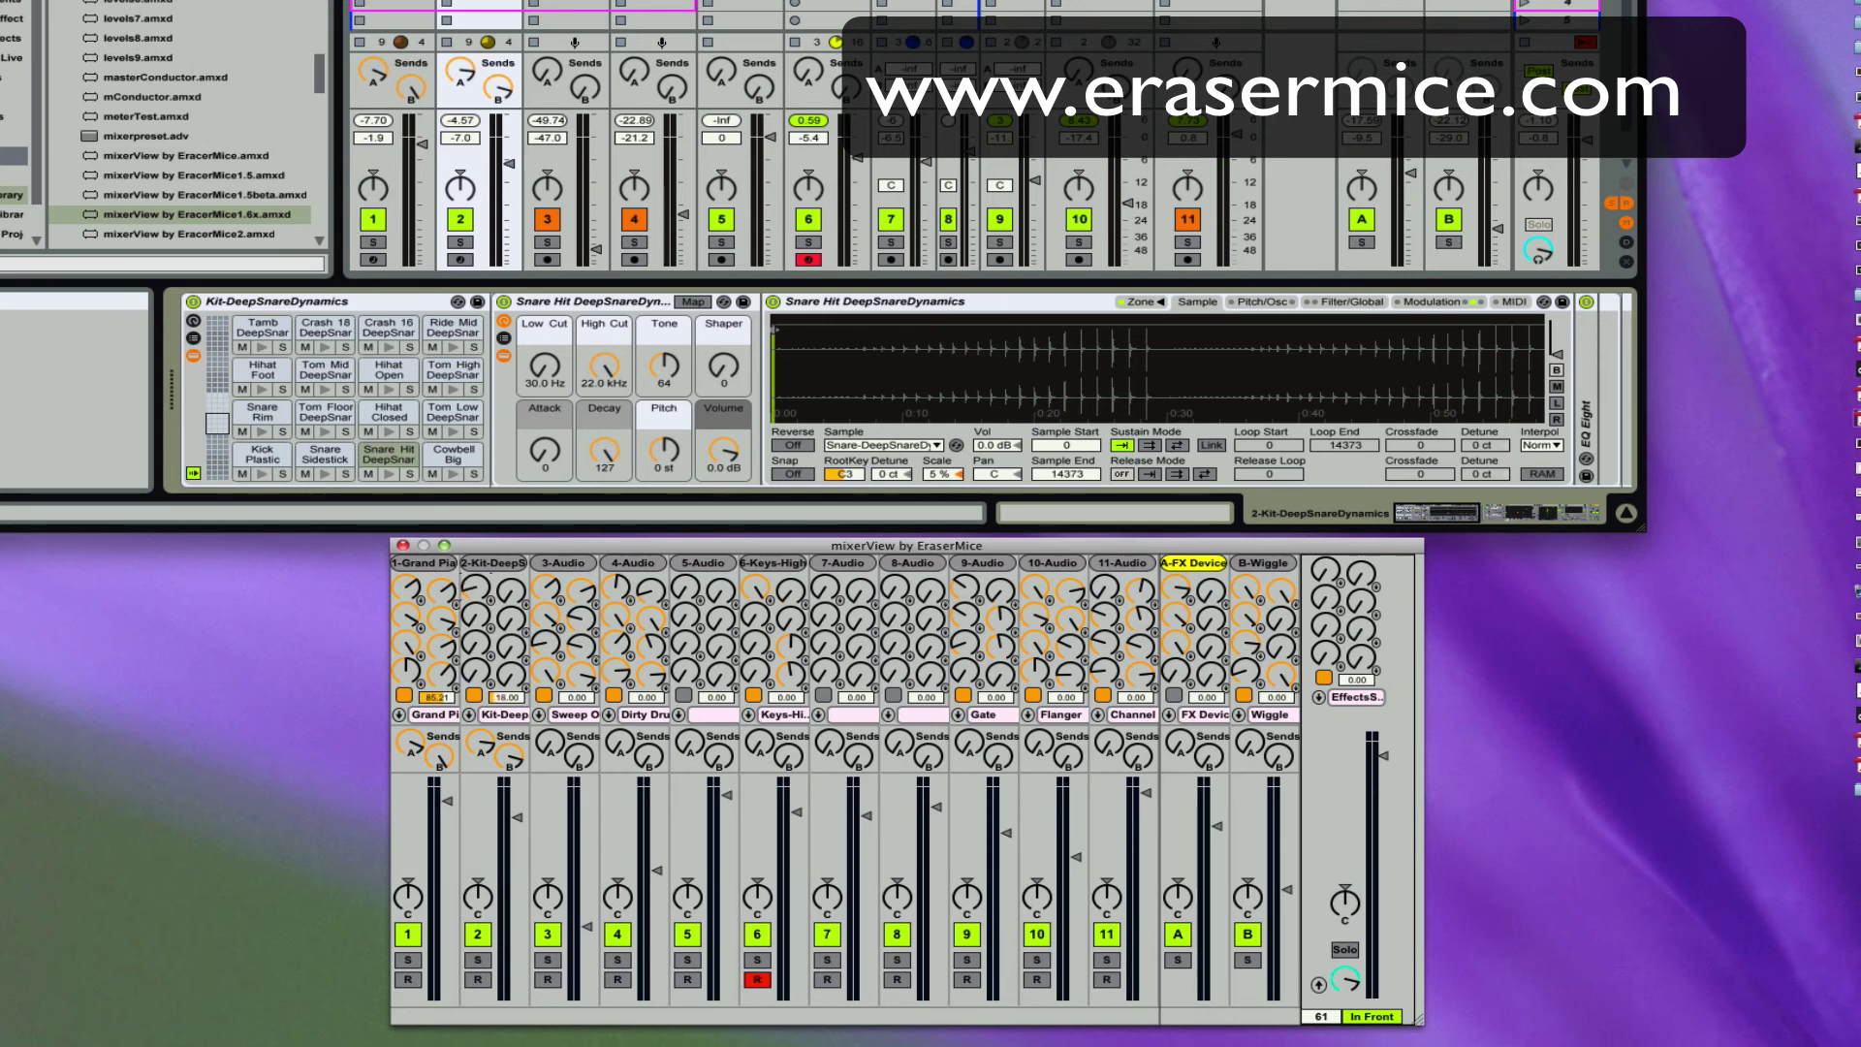
left_click(193, 323)
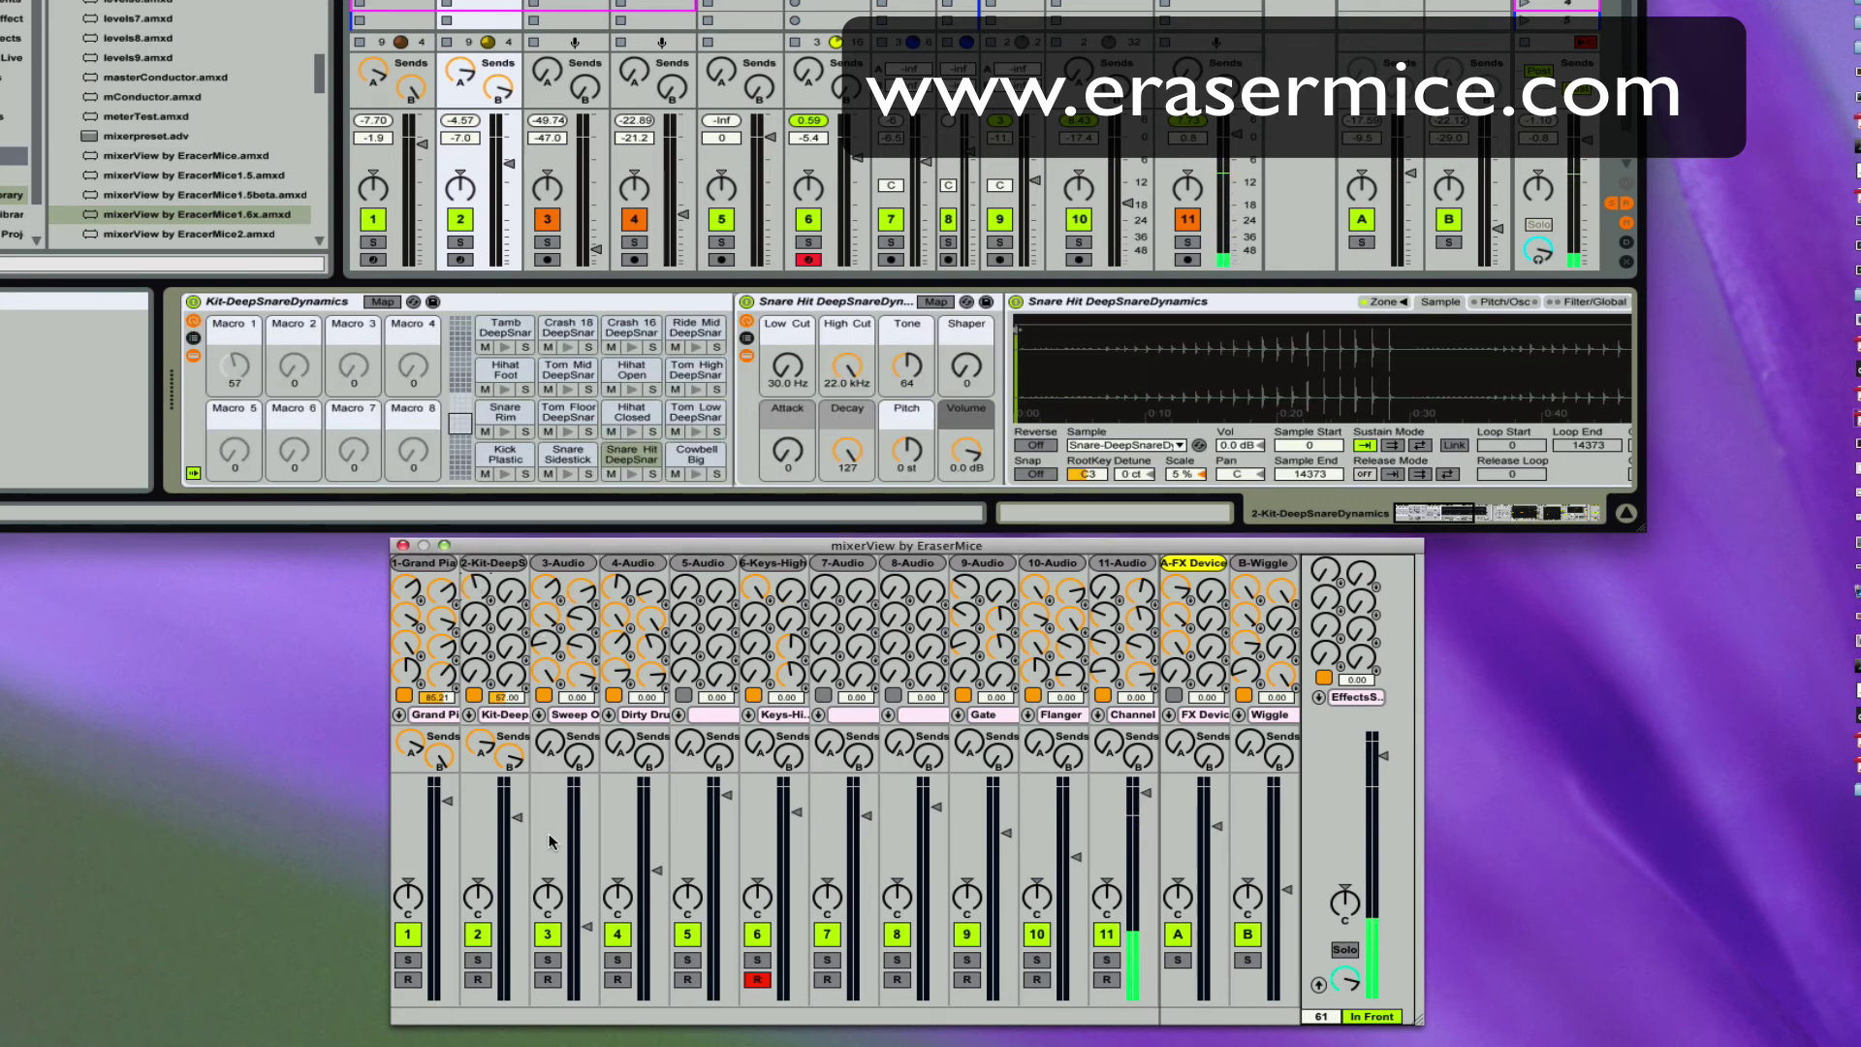
Step: Set Sweep Overdrive's Filter Freq to 1.06 kHz with strip 3's first knob and show the Master track's devices
left_click(556, 596)
left_click_drag(557, 596, 557, 552)
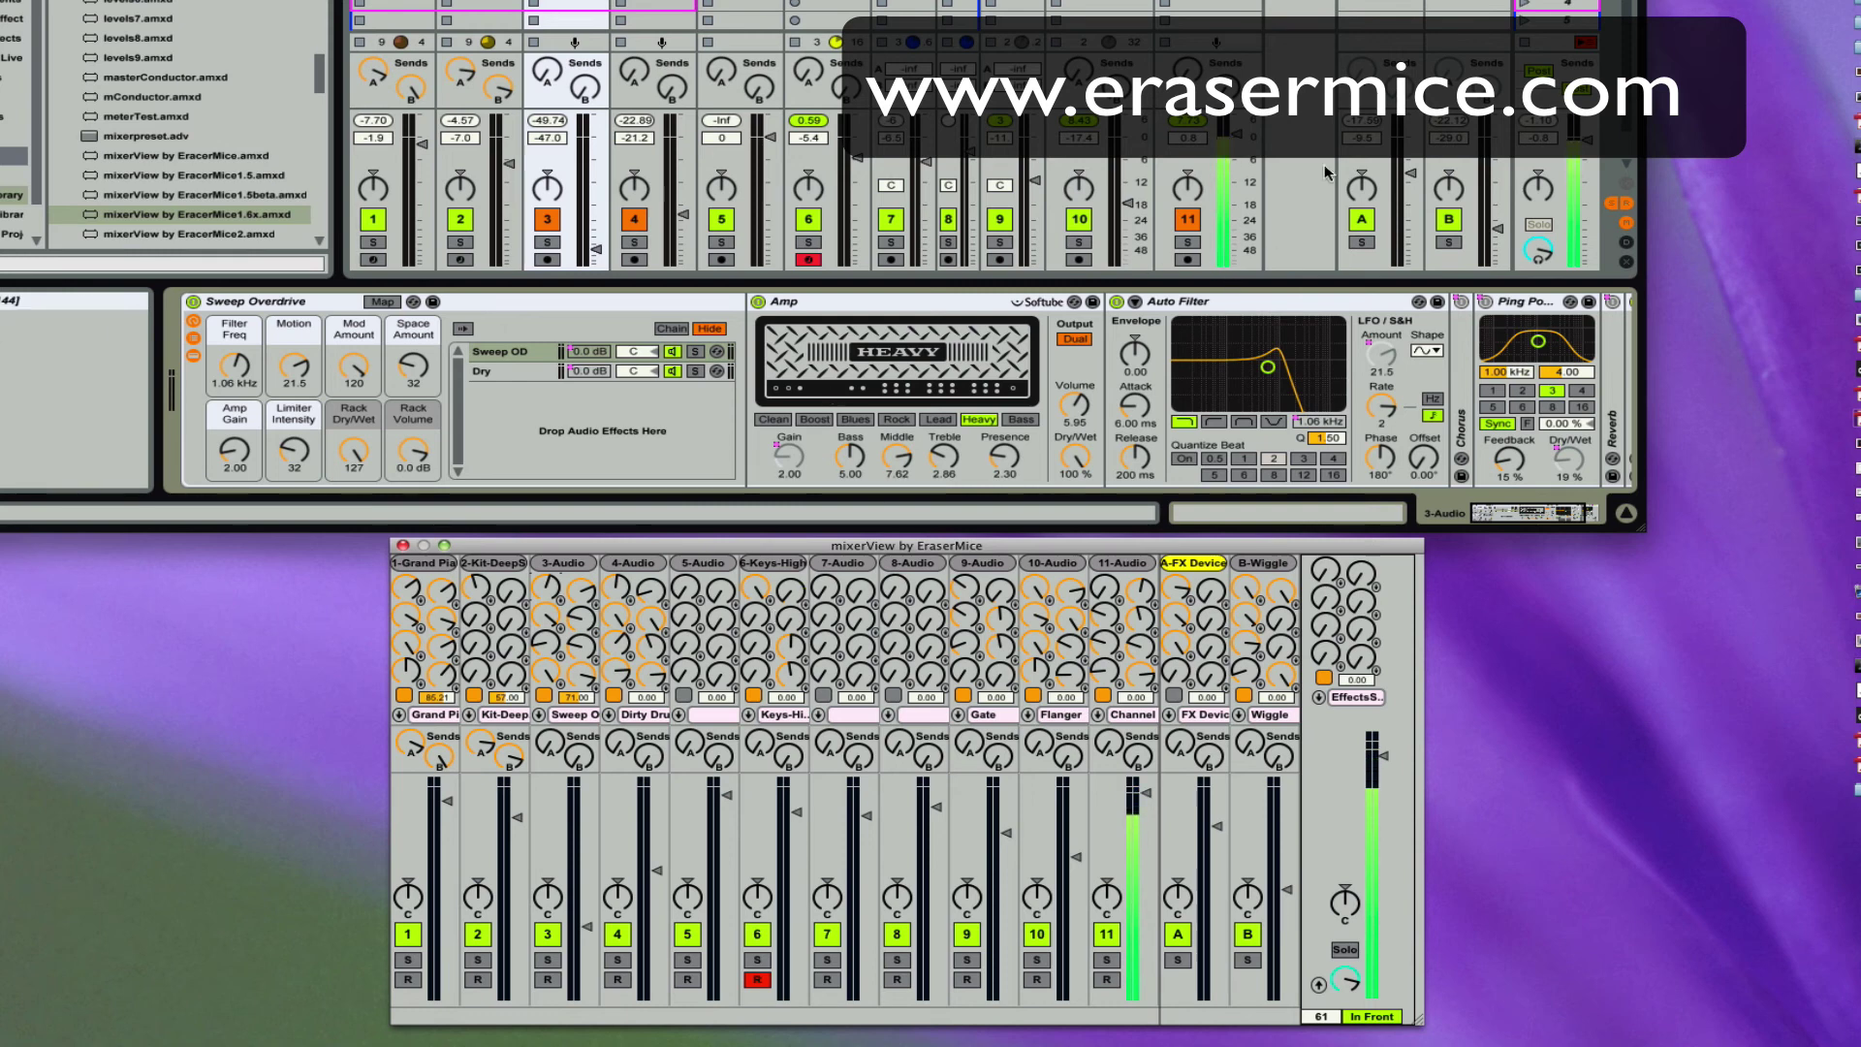
left_click(1557, 1)
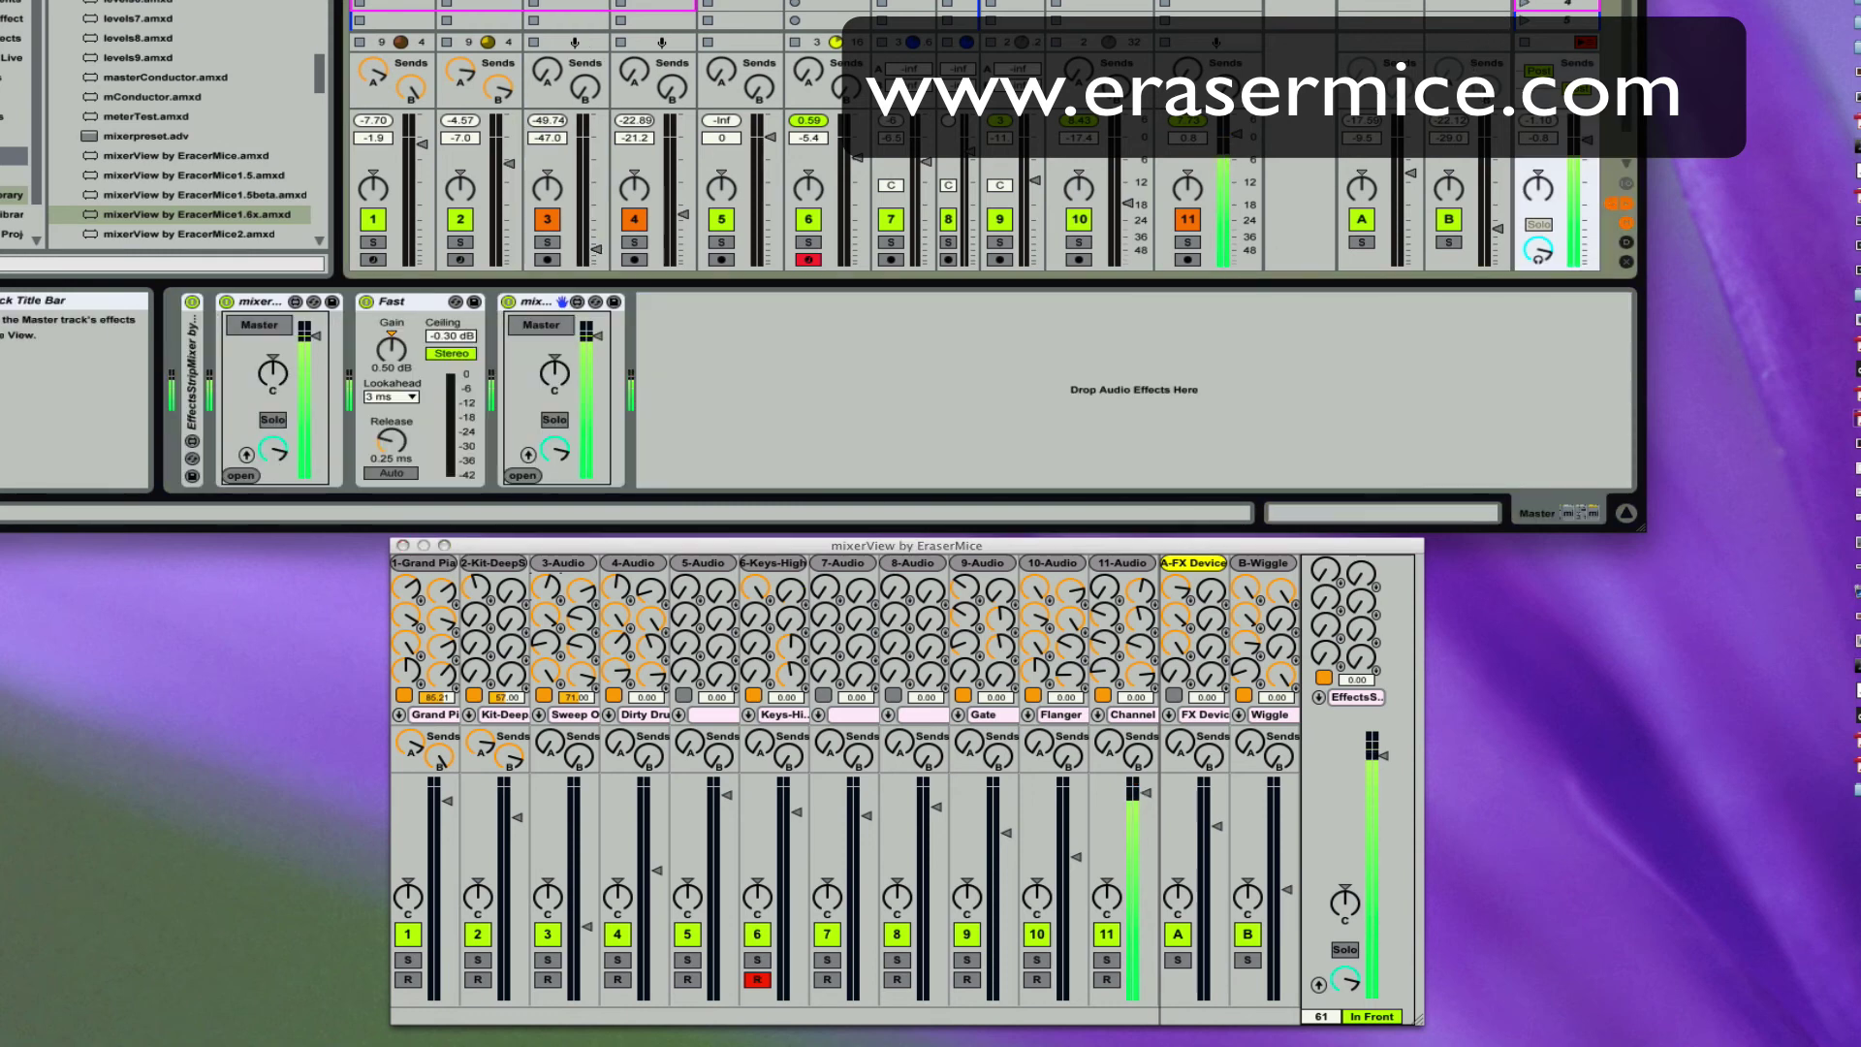